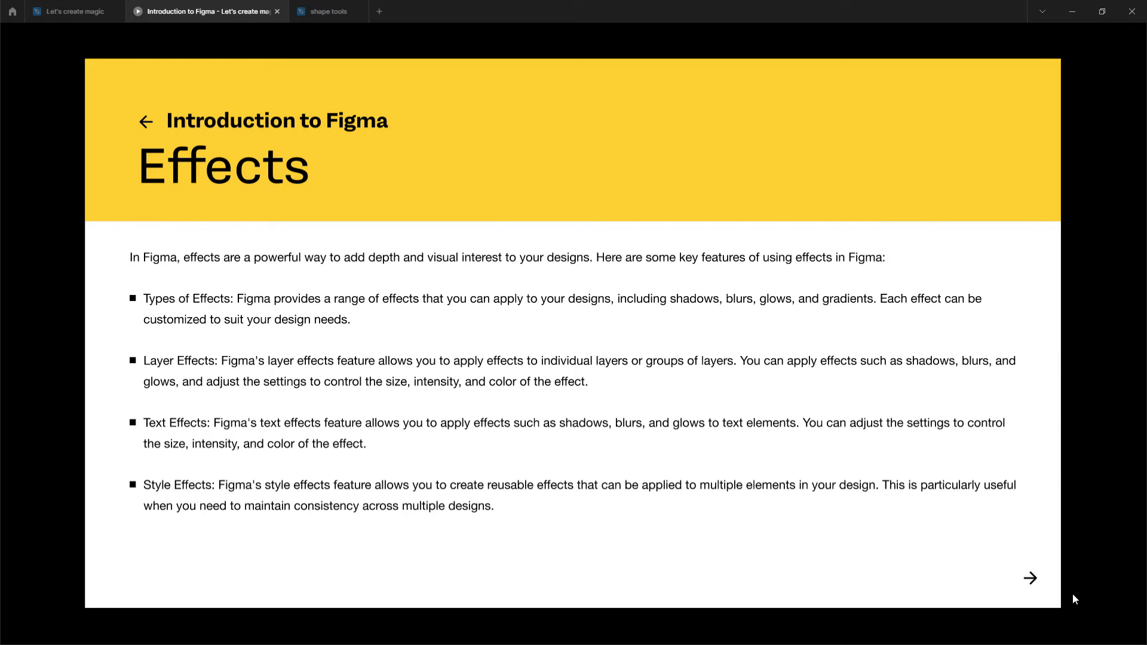
Look through the Effects slides in the presentation and switch to the shape tools file.
{"action": "left_click", "coordinate": [1030, 578]}
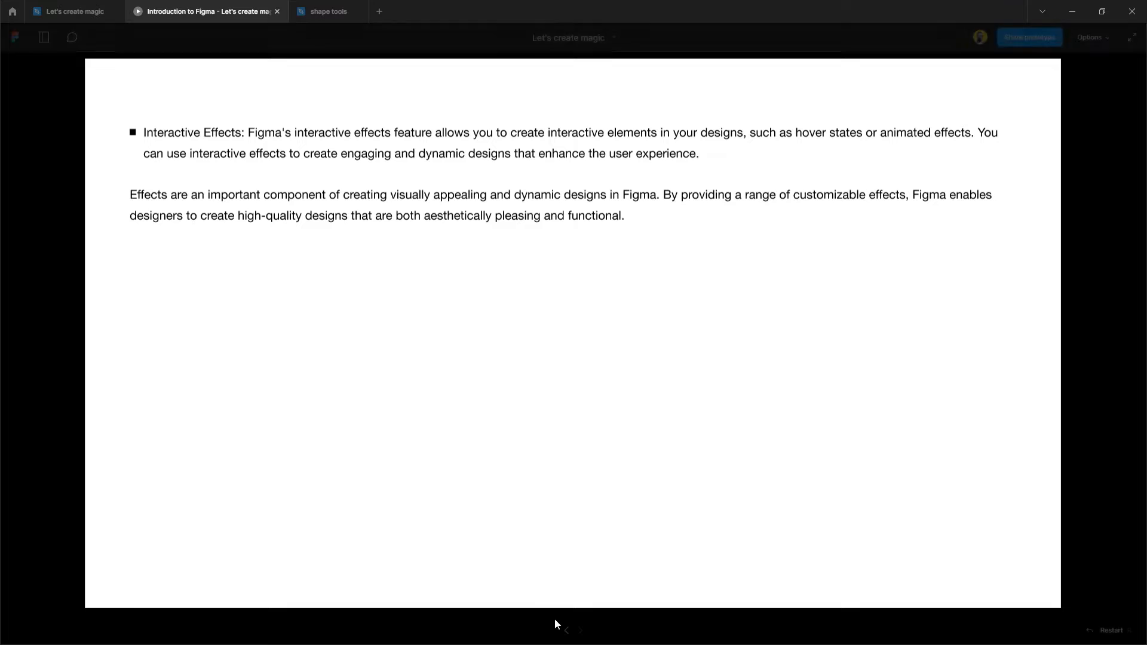
{"action": "left_click", "coordinate": [567, 630]}
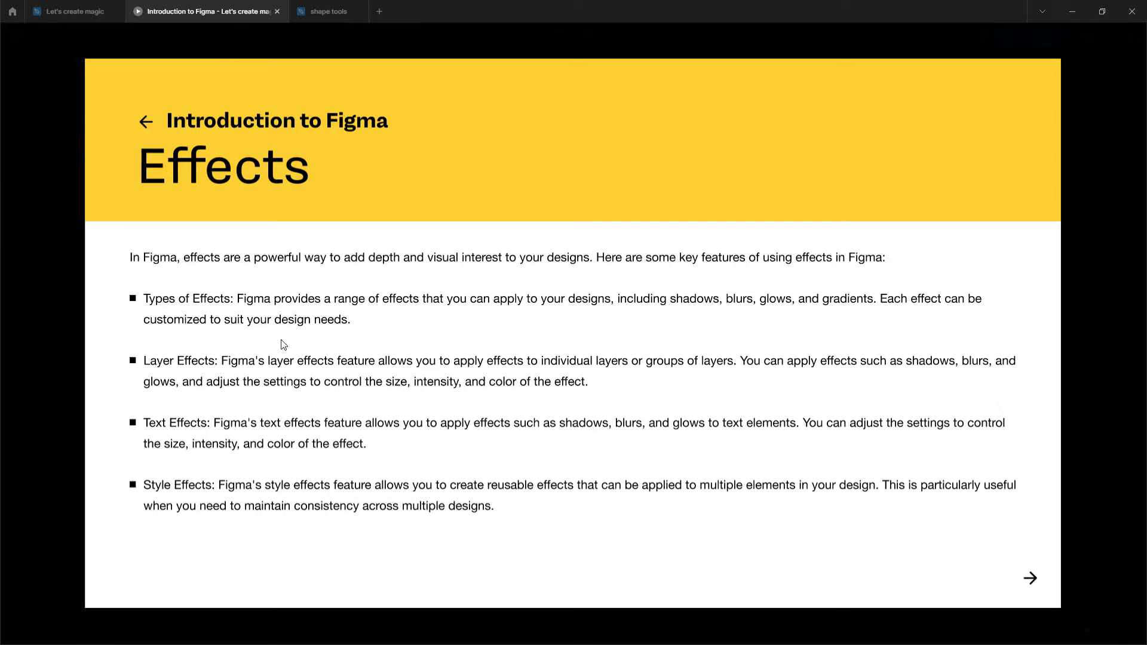
{"action": "left_click", "coordinate": [328, 12]}
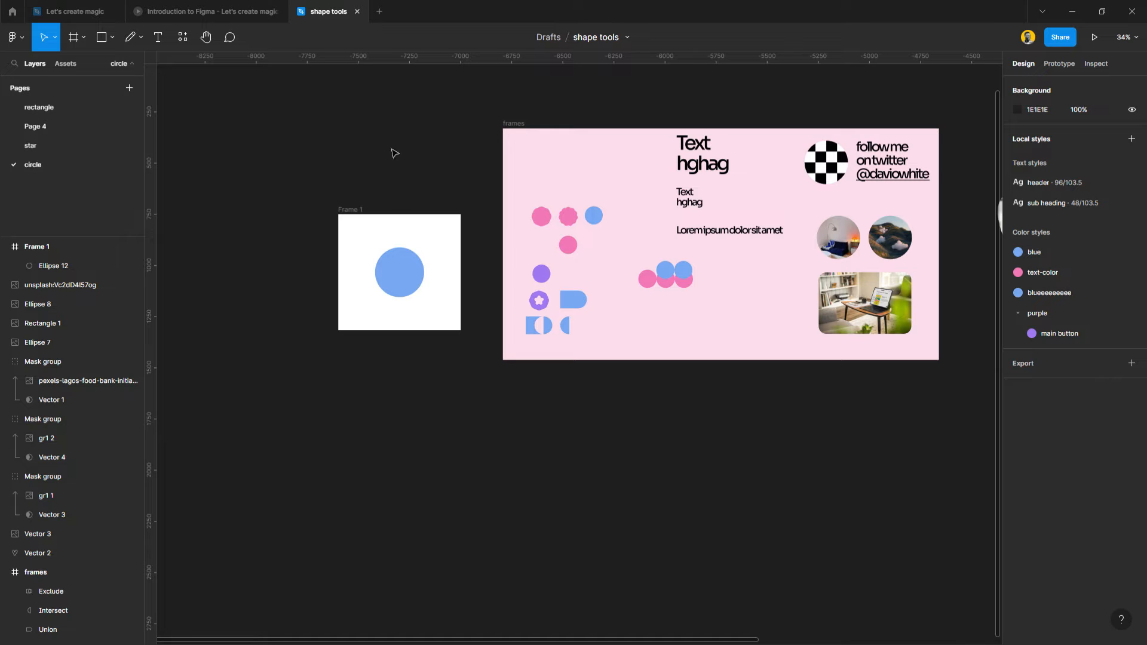
Detach the blue style from the circle in Frame 1 and give it a solid FFFFFF fill.
{"action": "left_click", "coordinate": [369, 220]}
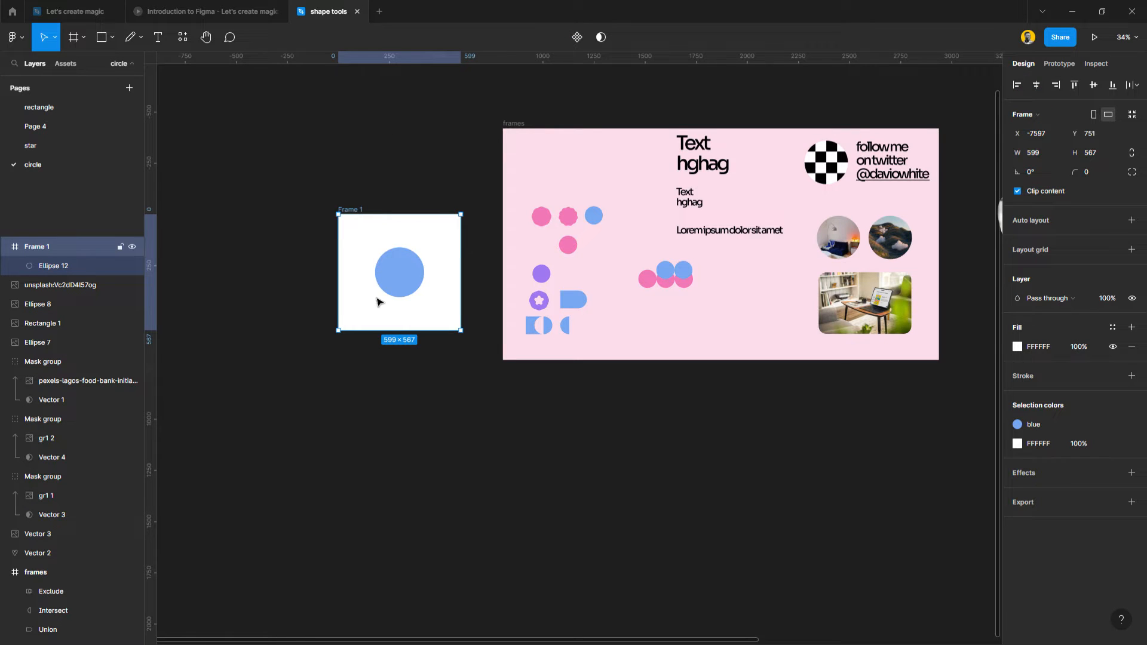
{"action": "scroll", "coordinate": [376, 301], "scroll_direction": "up", "scroll_amount": 5}
{"action": "left_click", "coordinate": [440, 250]}
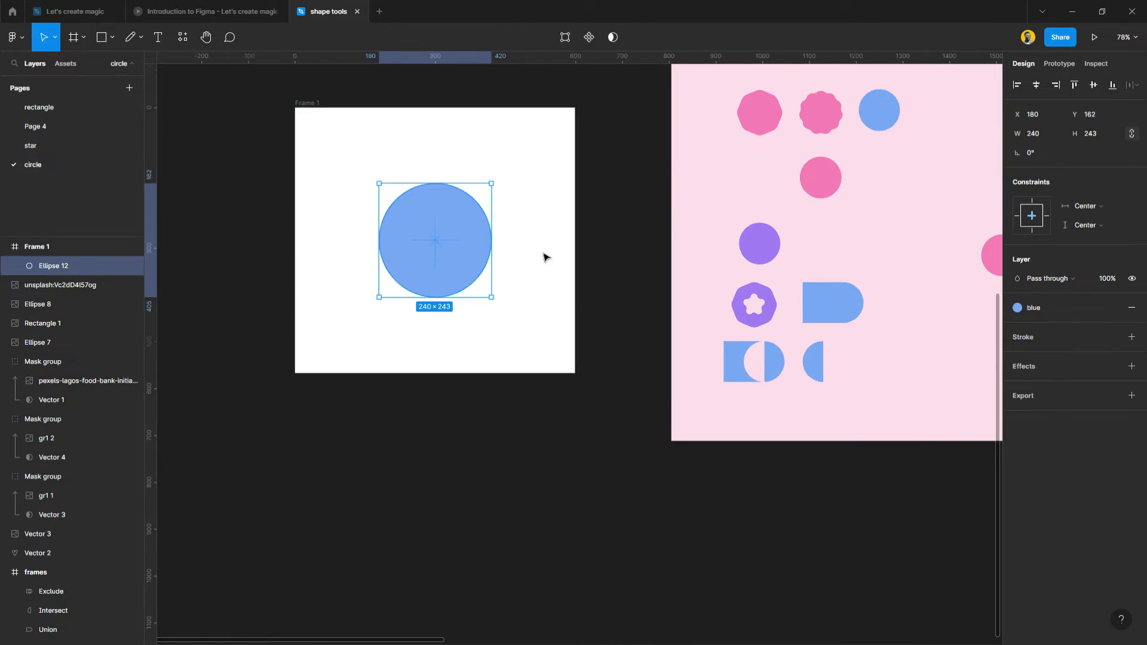
{"action": "mouse_move", "coordinate": [1041, 310]}
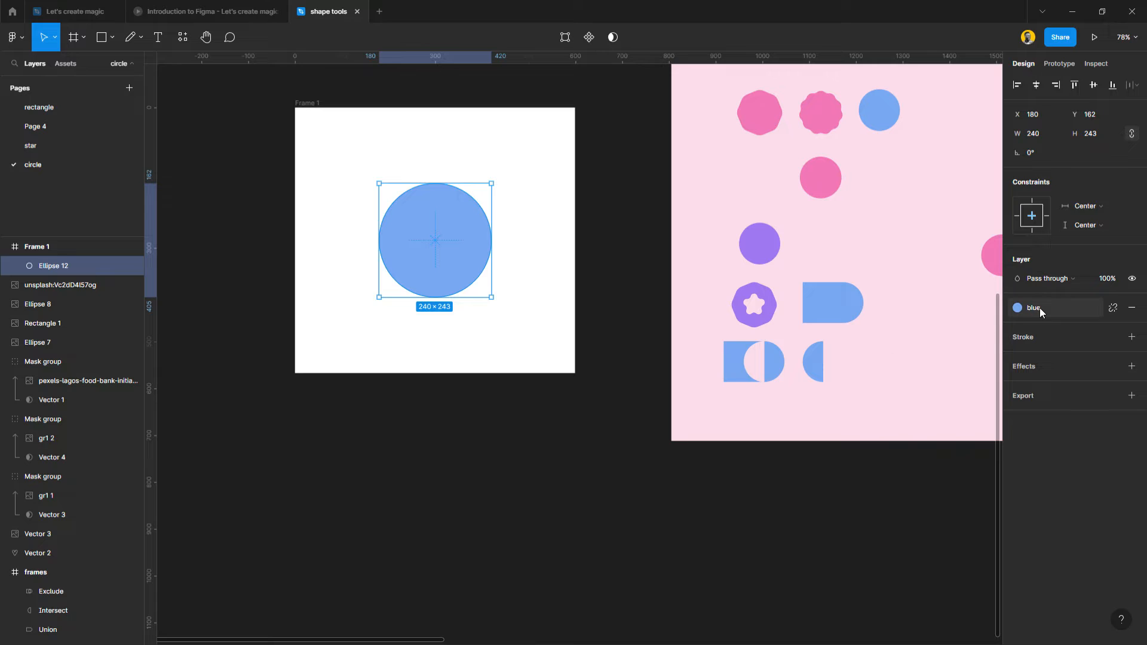
{"action": "left_click", "coordinate": [1114, 309]}
{"action": "left_click", "coordinate": [1017, 329]}
{"action": "left_click_drag", "start_coordinate": [932, 350], "coordinate": [601, 215]}
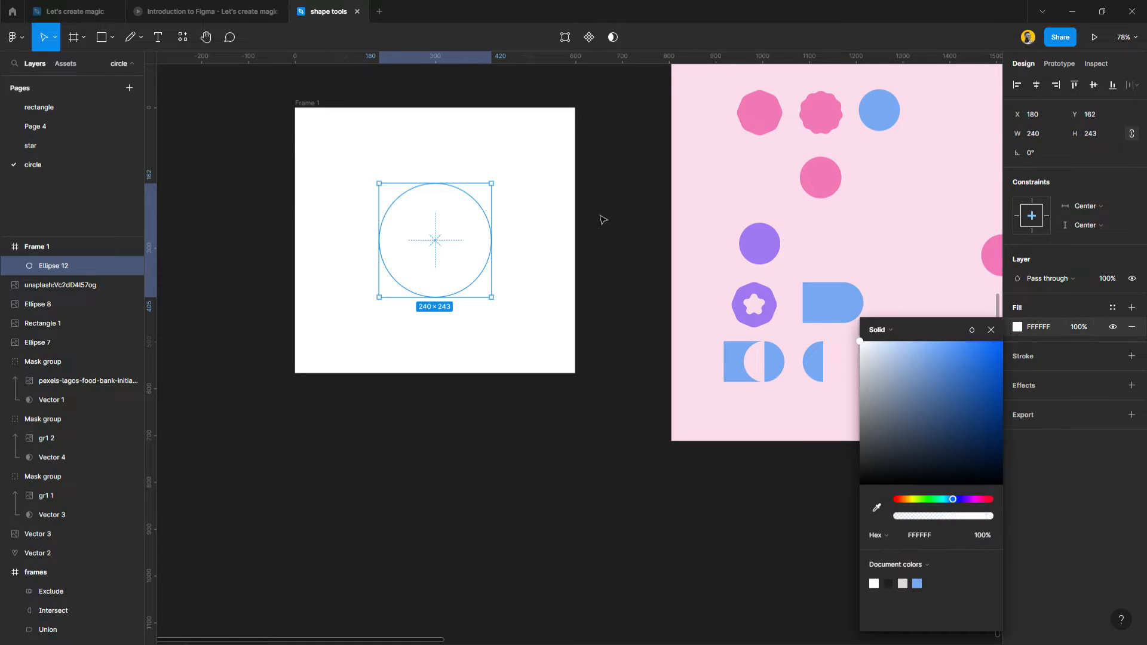
Create a new color style named "white" from the circle's fill.
{"action": "left_click", "coordinate": [1112, 307]}
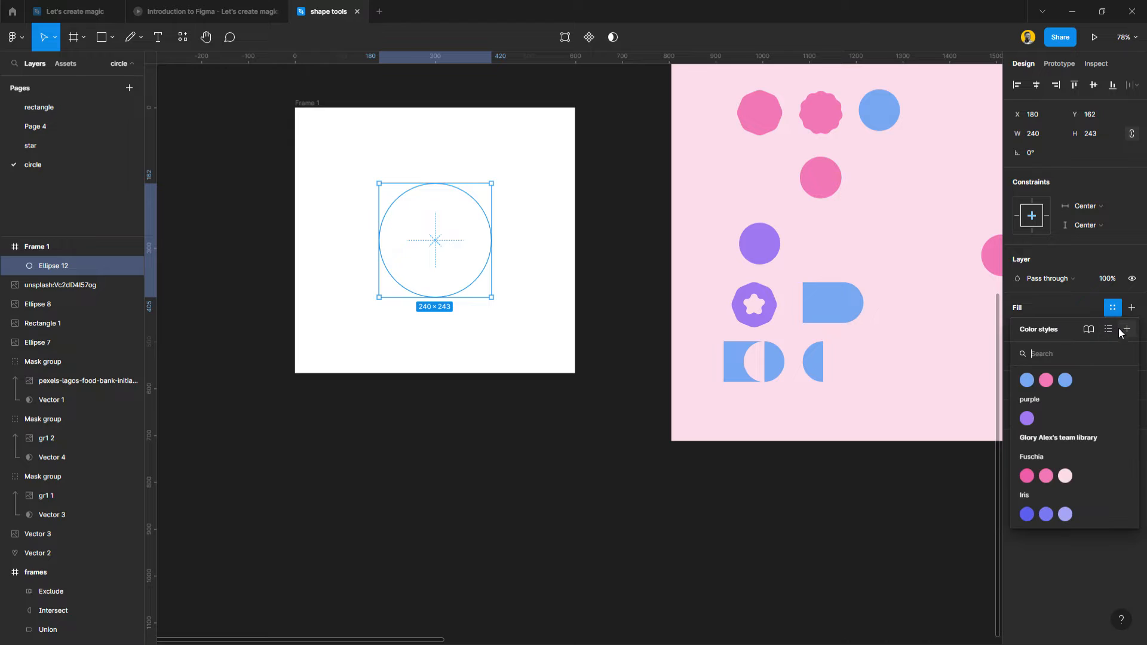
{"action": "left_click", "coordinate": [1127, 330]}
{"action": "type", "text": "whi"}
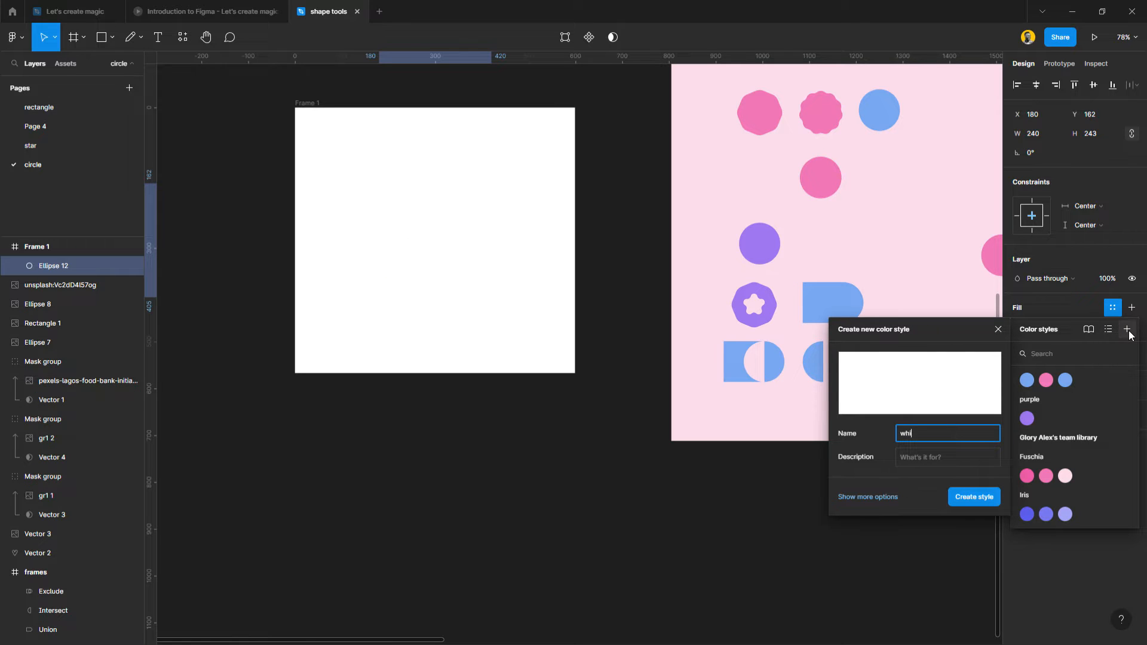
{"action": "type", "text": "te"}
{"action": "key", "text": "Return"}
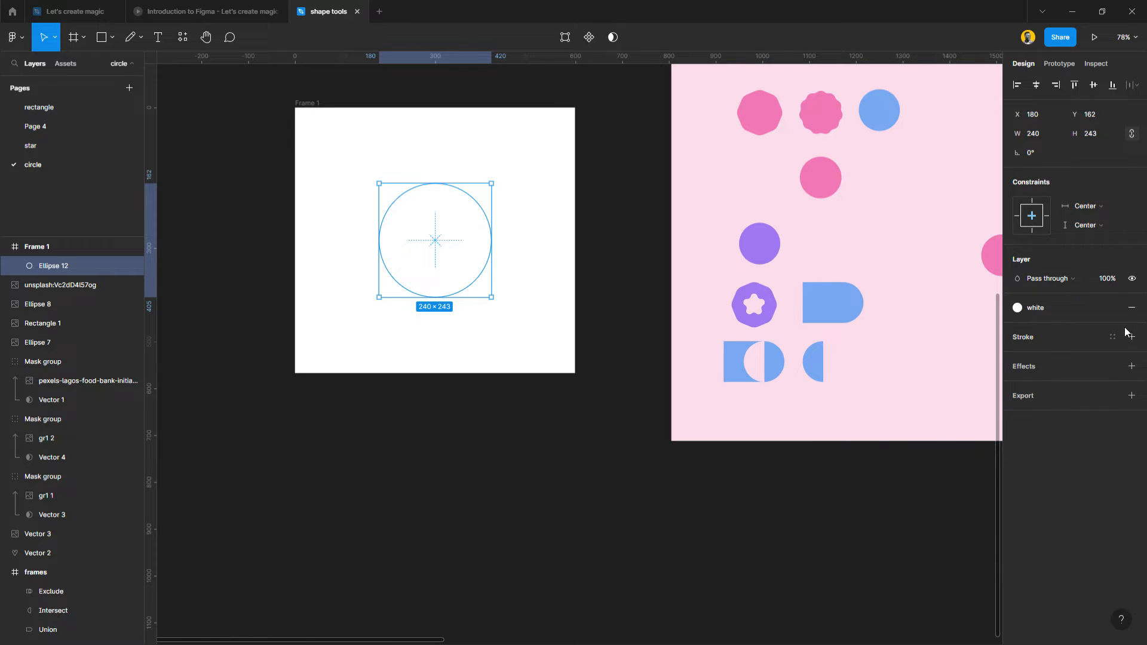
Add a drop shadow effect to the white circle in Frame 1.
{"action": "scroll", "coordinate": [368, 108], "scroll_direction": "up", "scroll_amount": 5}
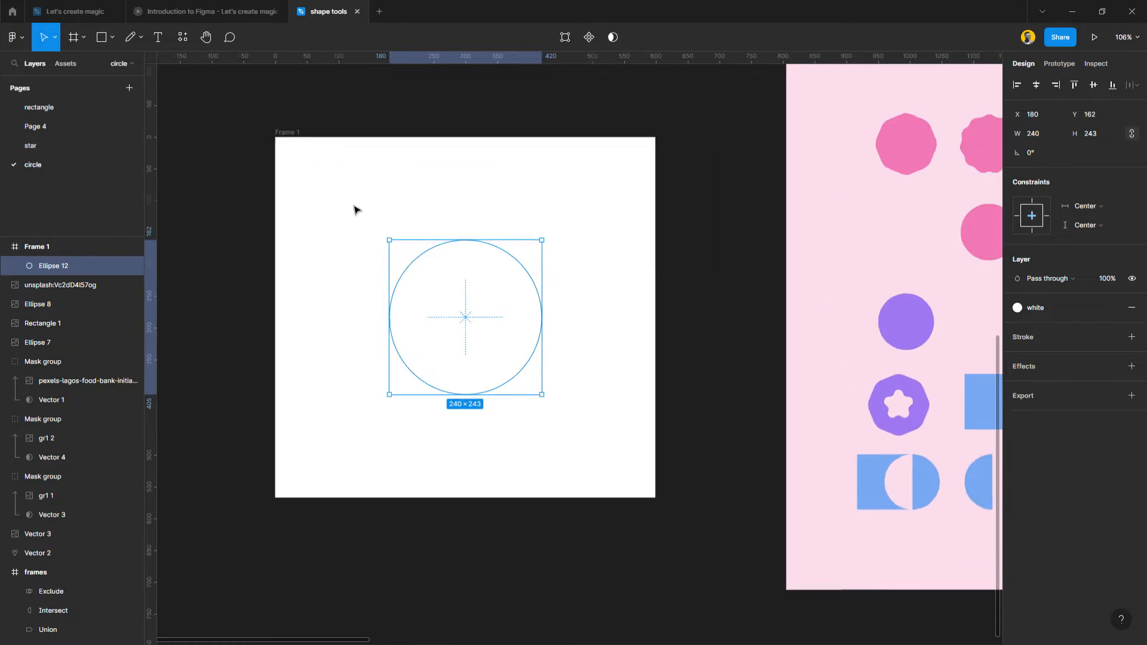
{"action": "scroll", "coordinate": [369, 237], "scroll_direction": "down", "scroll_amount": 1}
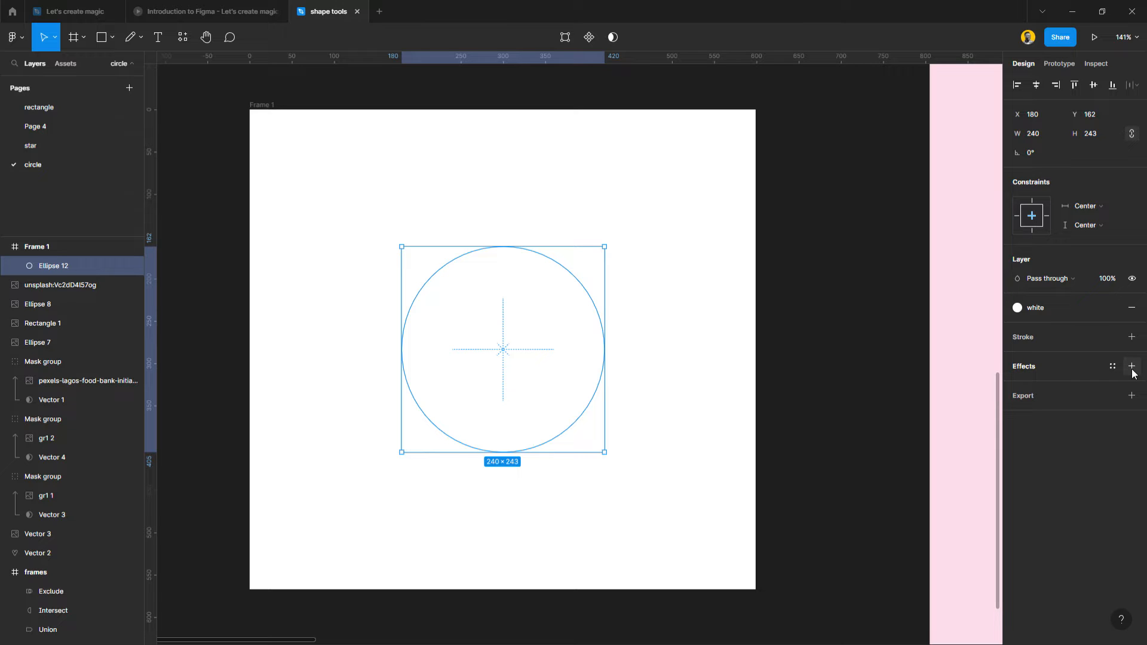
{"action": "left_click", "coordinate": [1036, 368]}
{"action": "scroll", "coordinate": [509, 423], "scroll_direction": "up", "scroll_amount": 5}
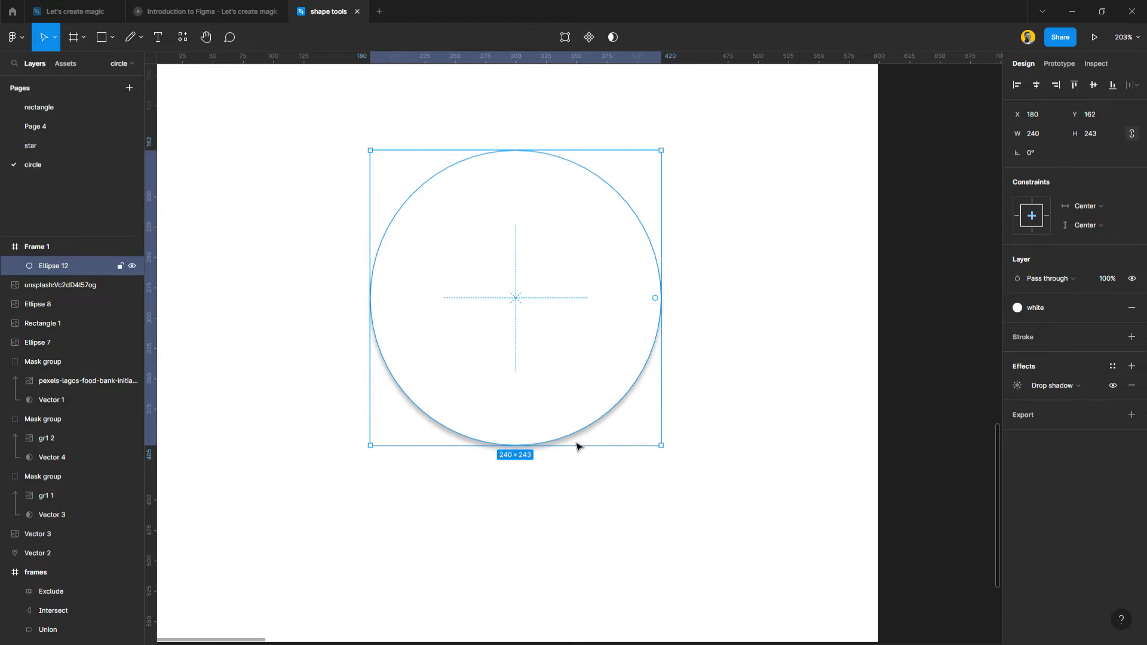
{"action": "left_click", "coordinate": [734, 497]}
{"action": "scroll", "coordinate": [586, 499], "scroll_direction": "down", "scroll_amount": 2}
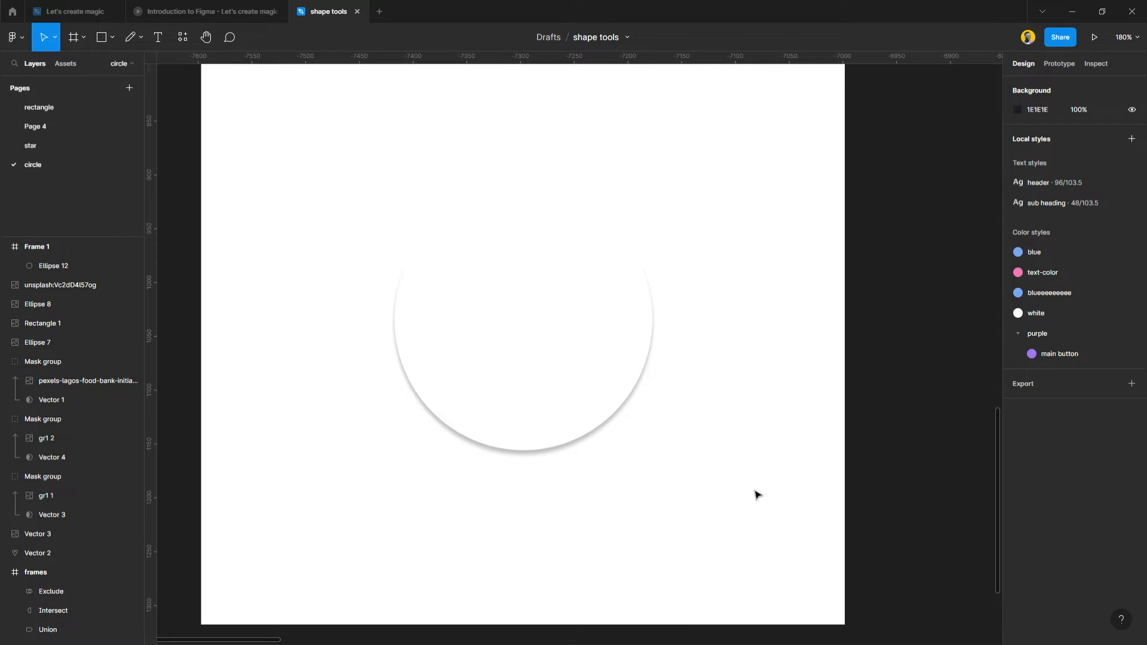
Review the effect types available for the circle and the Effects slide in the presentation.
{"action": "left_click", "coordinate": [578, 346]}
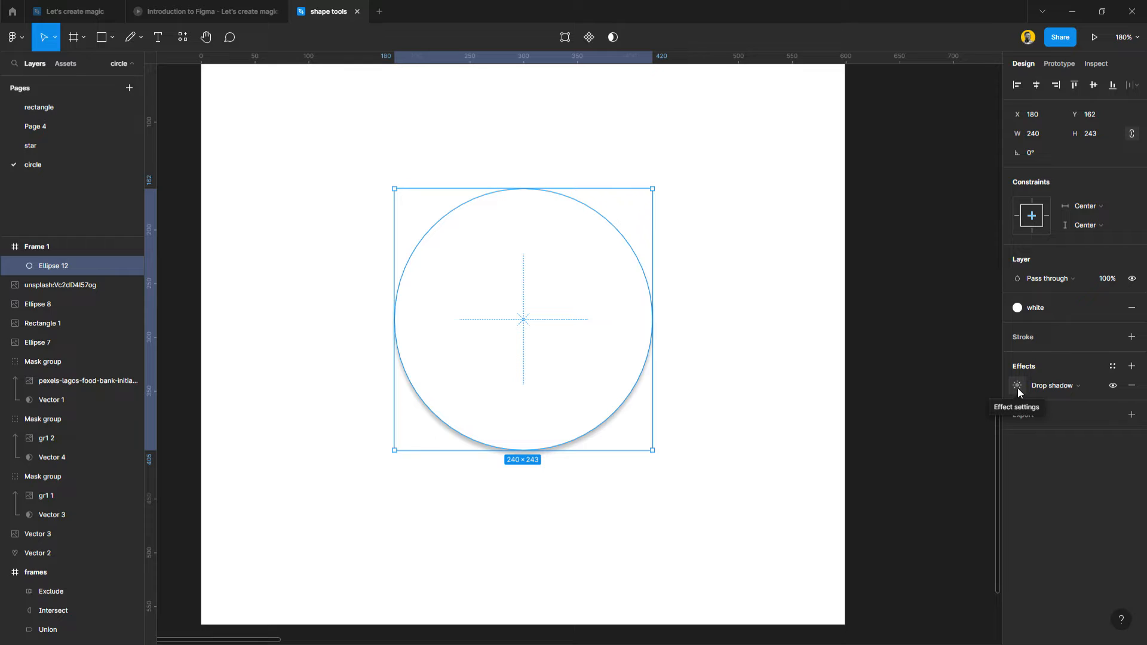
{"action": "left_click", "coordinate": [1096, 387]}
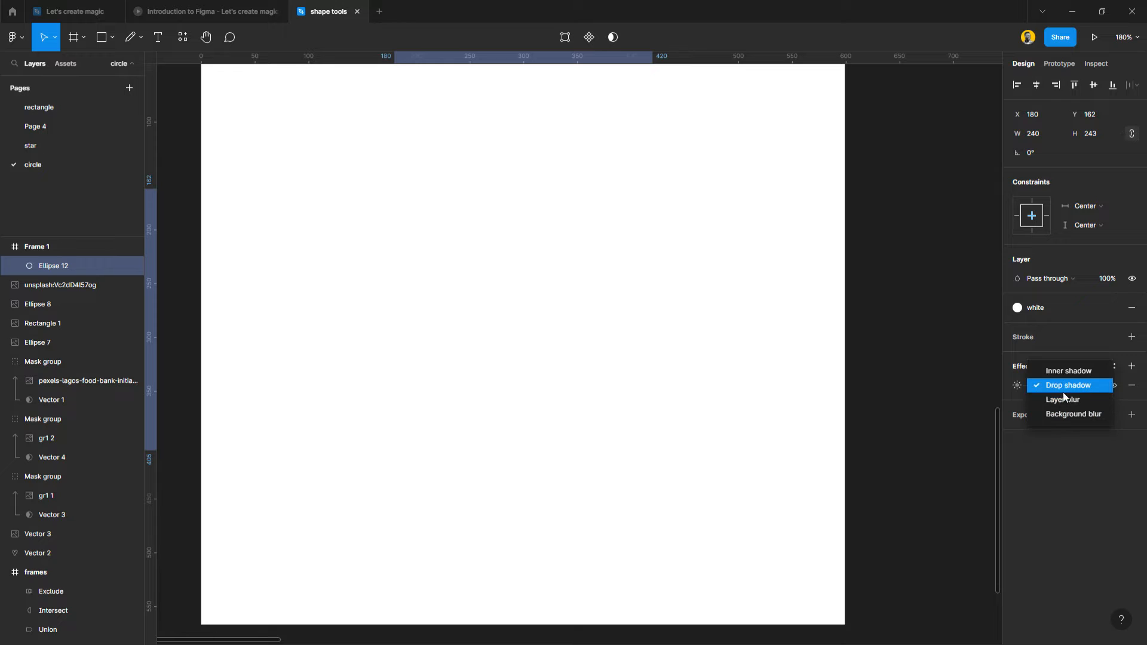
{"action": "left_click", "coordinate": [1061, 447]}
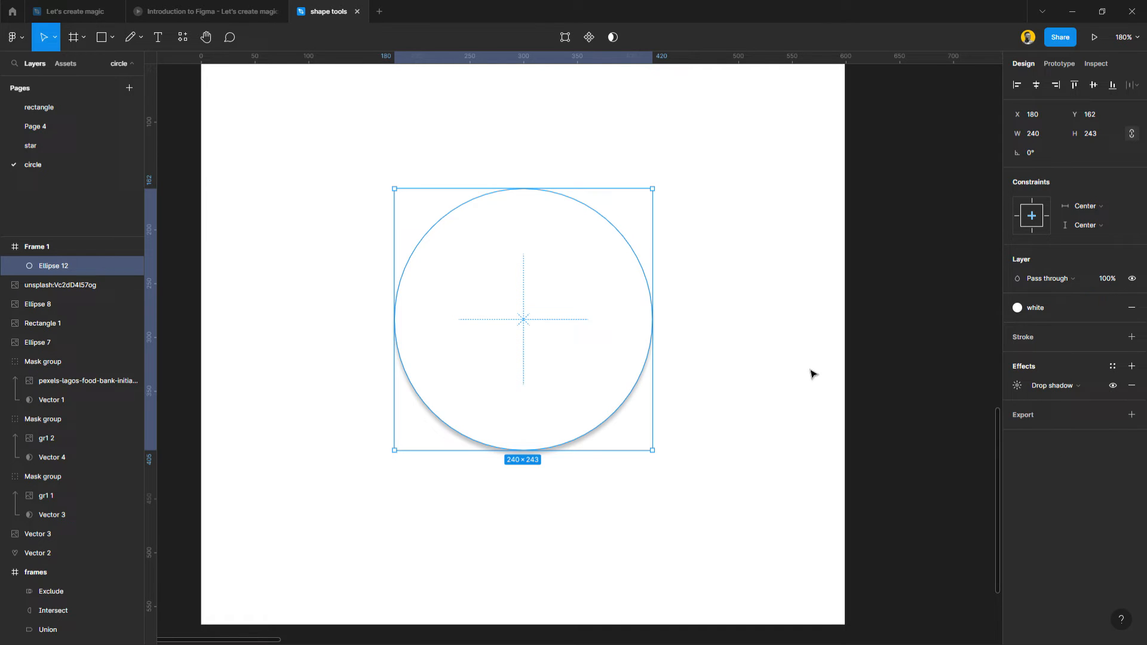
{"action": "left_click", "coordinate": [231, 13]}
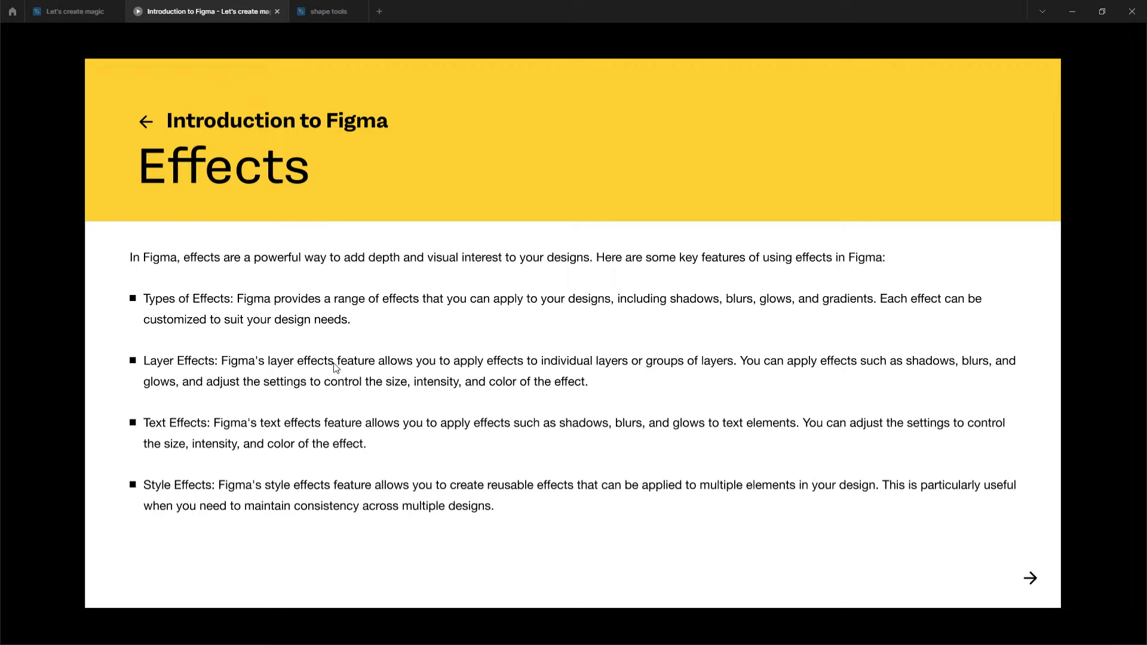
{"action": "left_click", "coordinate": [309, 11]}
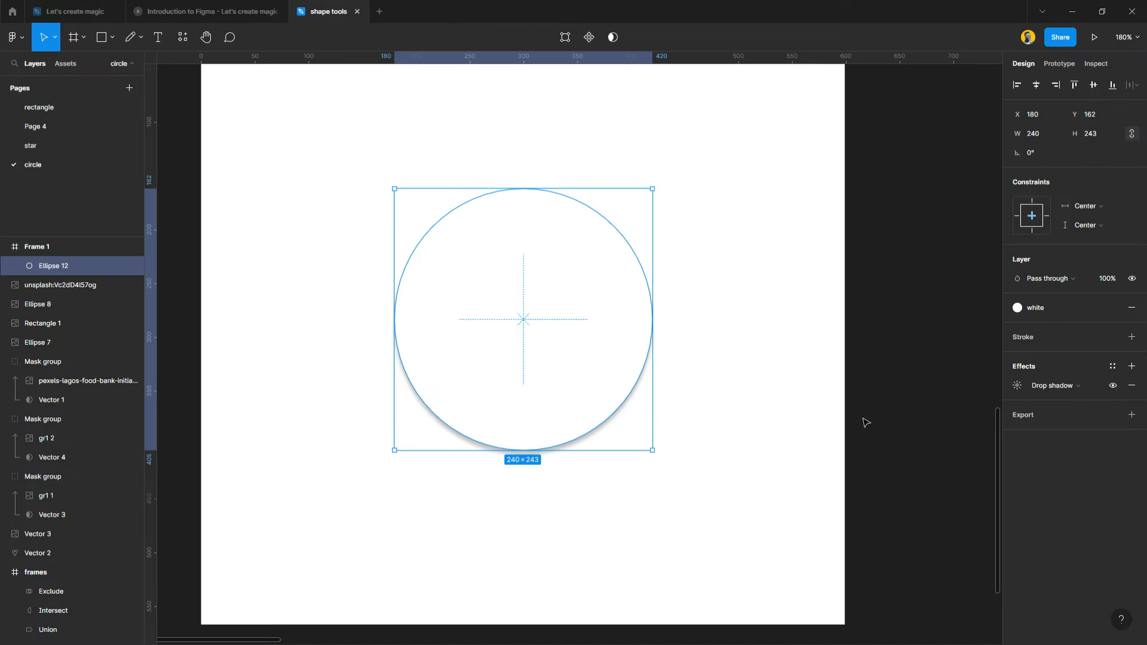
Try the layer blur effect on the circle and return it to drop shadow.
{"action": "left_click", "coordinate": [1053, 385]}
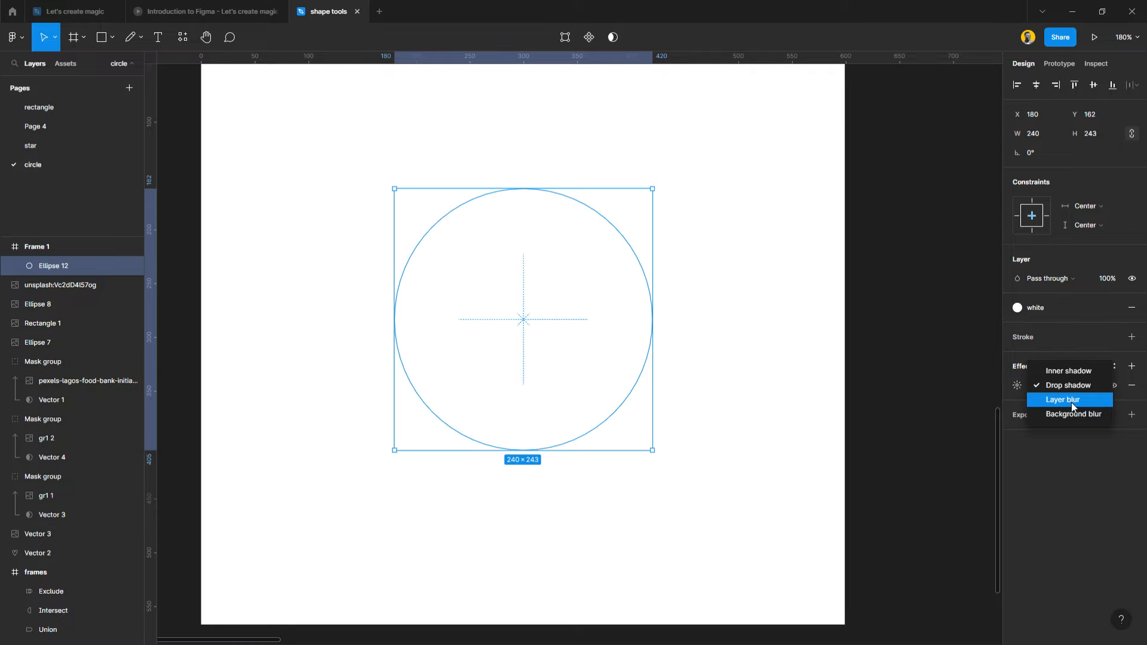
{"action": "left_click", "coordinate": [1071, 403]}
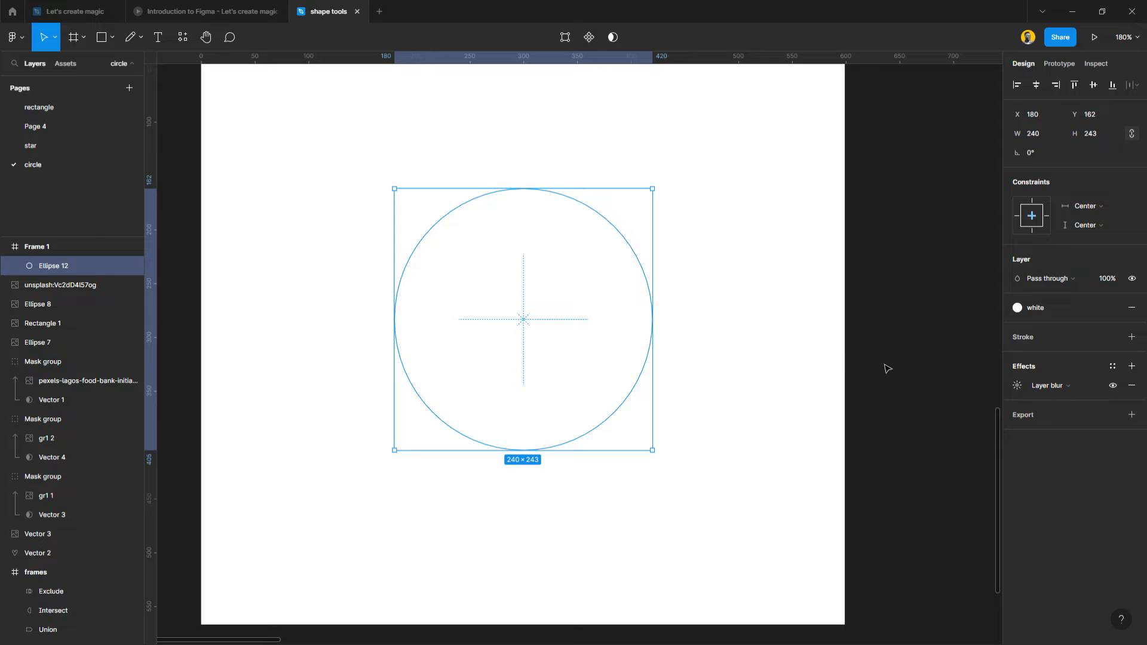
{"action": "left_click", "coordinate": [1049, 390]}
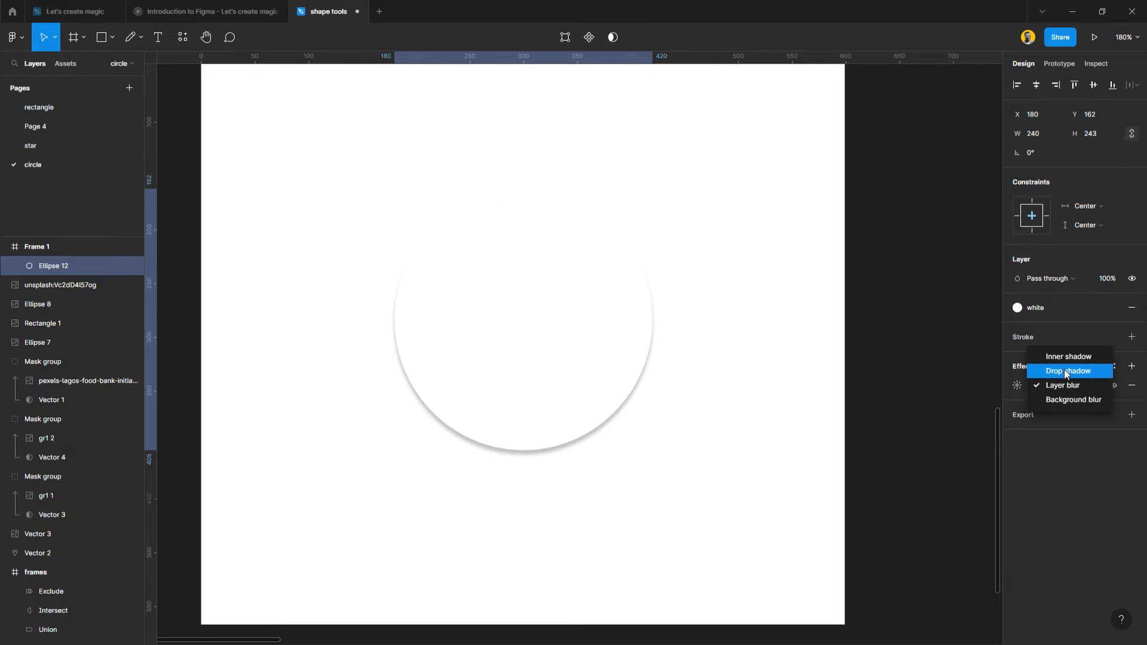
{"action": "left_click", "coordinate": [1063, 371]}
Set the circle's drop shadow to a Y offset of 40 and a blur of 80.
{"action": "scroll", "coordinate": [501, 370], "scroll_direction": "up", "scroll_amount": 2}
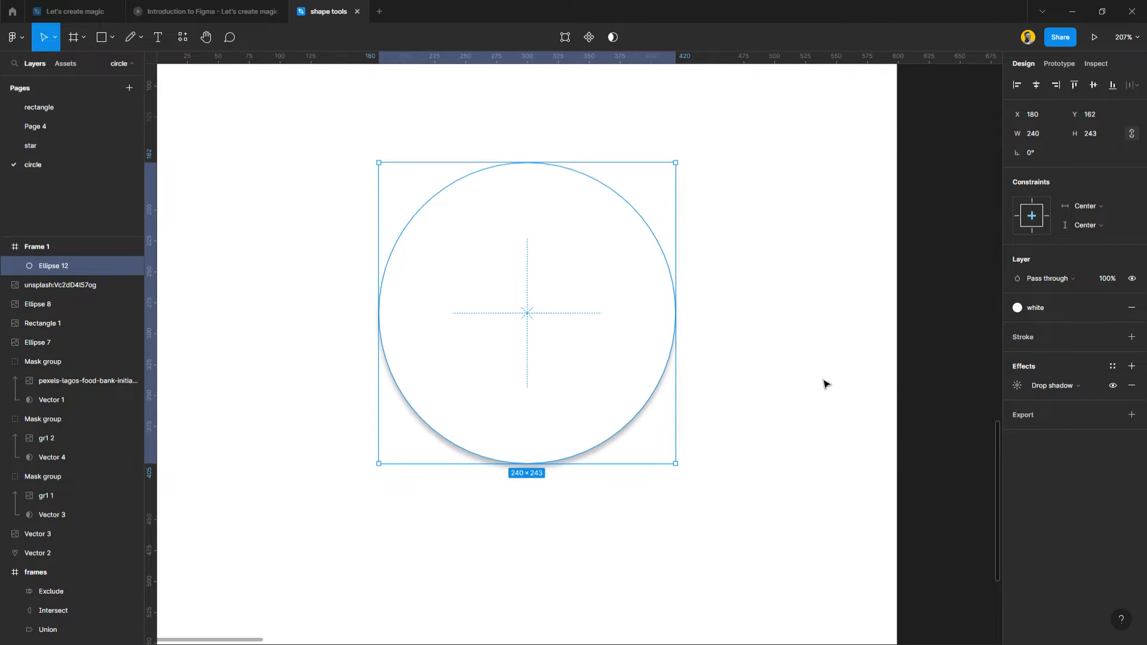
{"action": "left_click", "coordinate": [1017, 386]}
{"action": "left_click_drag", "start_coordinate": [937, 388], "coordinate": [825, 260]}
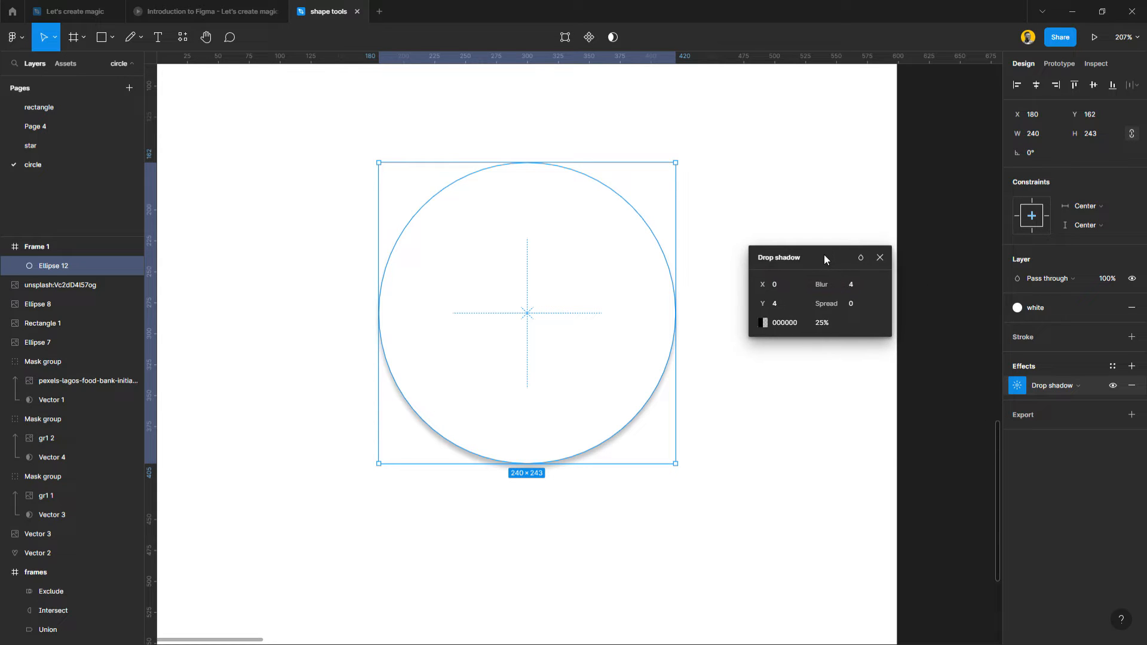
{"action": "left_click_drag", "start_coordinate": [765, 305], "coordinate": [800, 324]}
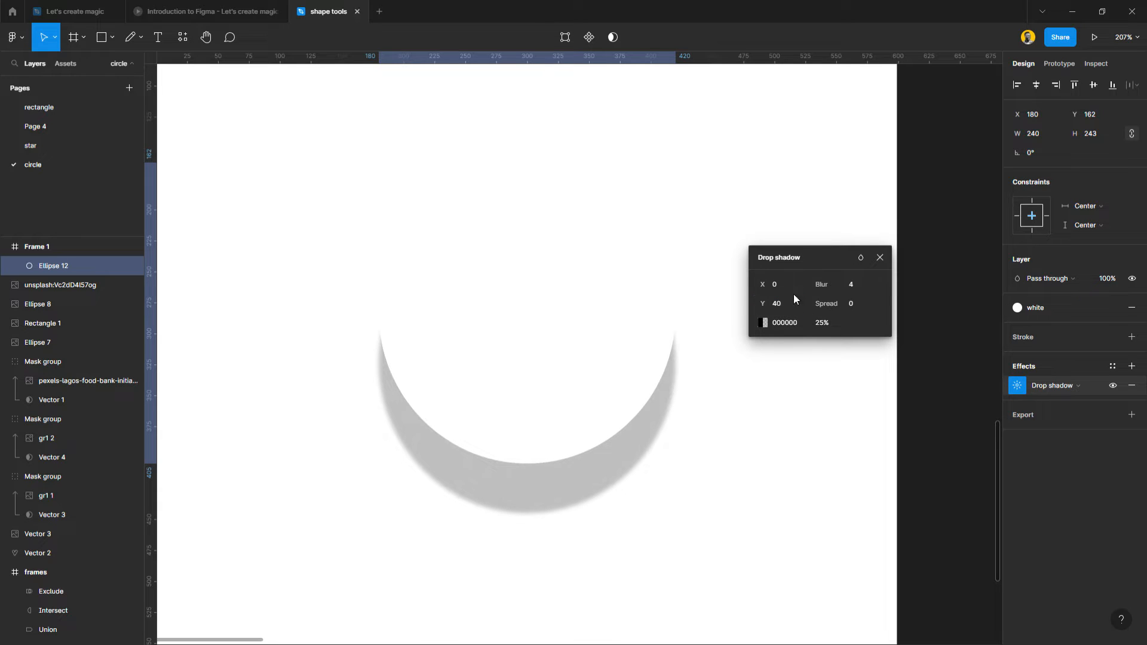
{"action": "left_click", "coordinate": [855, 291]}
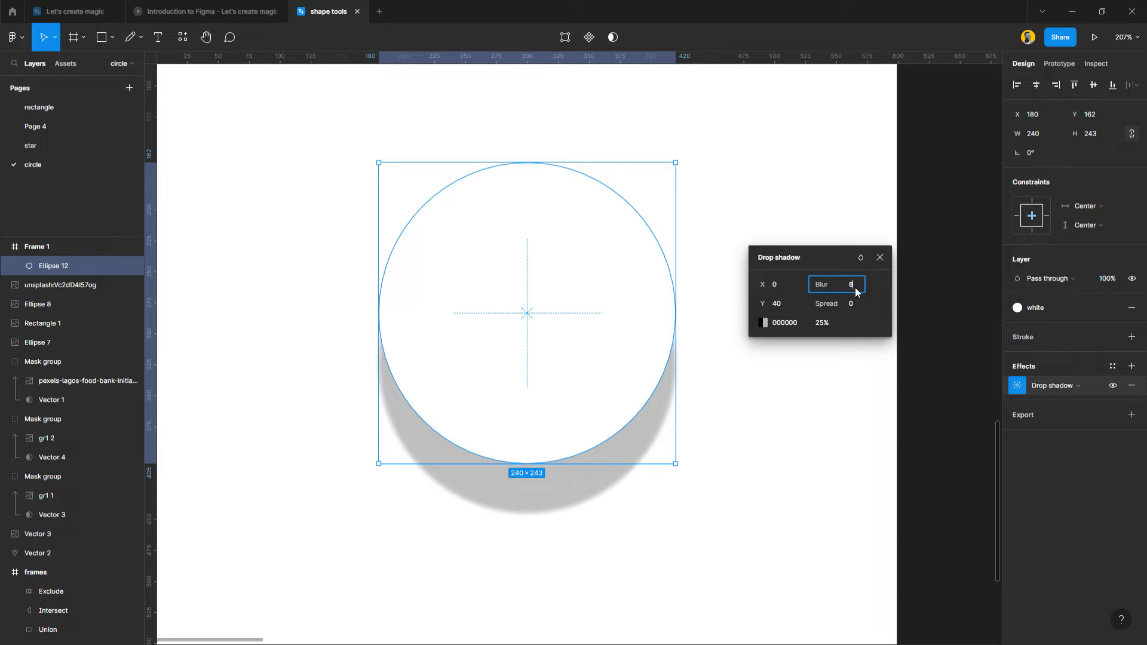
{"action": "key", "text": "Return"}
{"action": "left_click", "coordinate": [832, 461]}
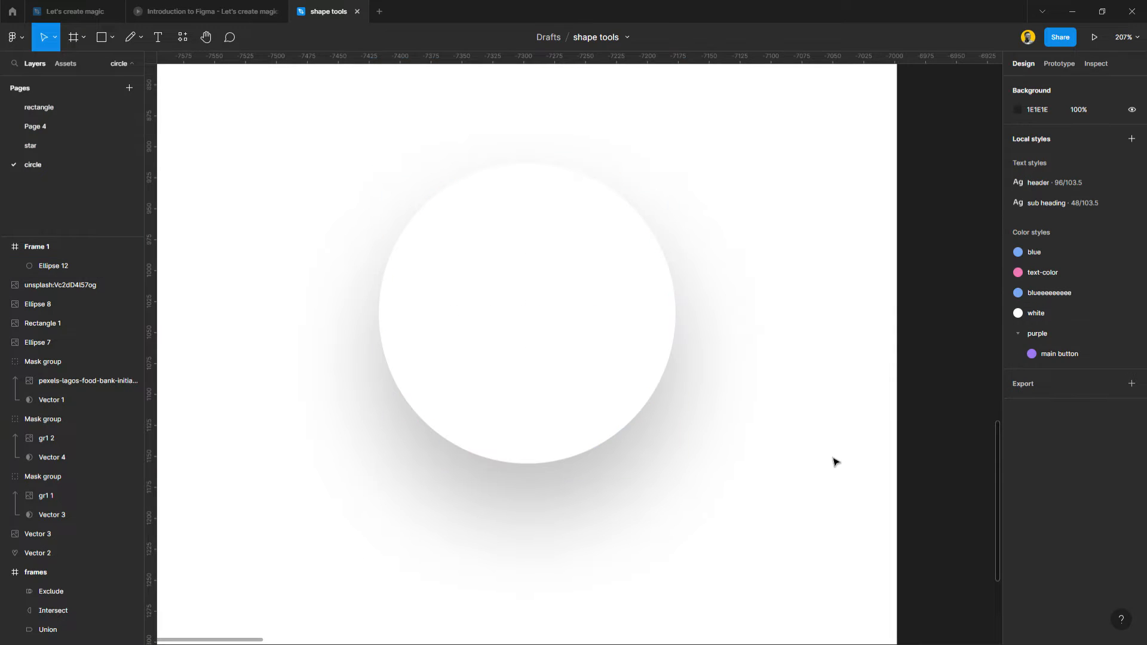
Change the circle's drop shadow color to light grey BDBDBD at 42% opacity.
{"action": "left_click", "coordinate": [608, 416]}
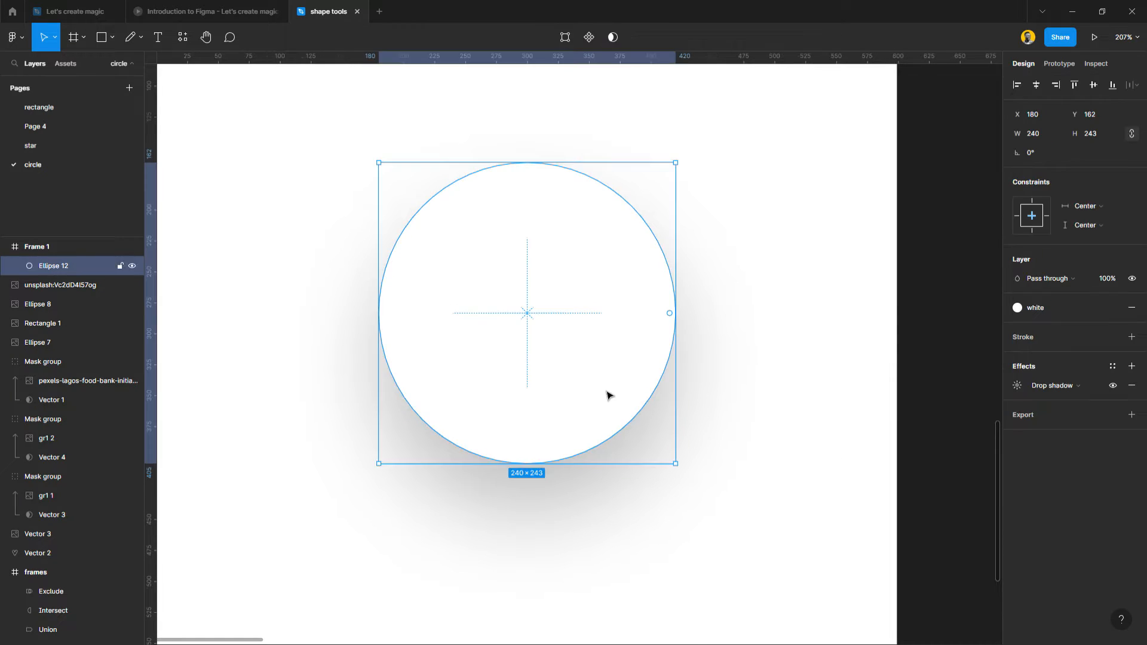
{"action": "left_click", "coordinate": [1017, 386]}
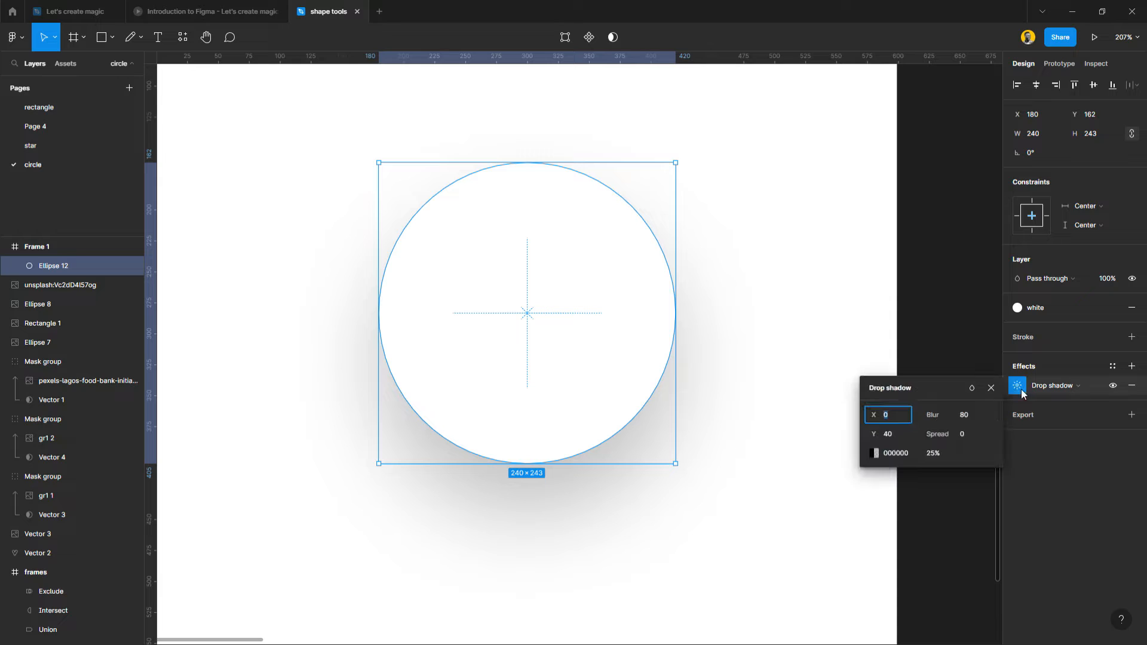
{"action": "left_click", "coordinate": [874, 456]}
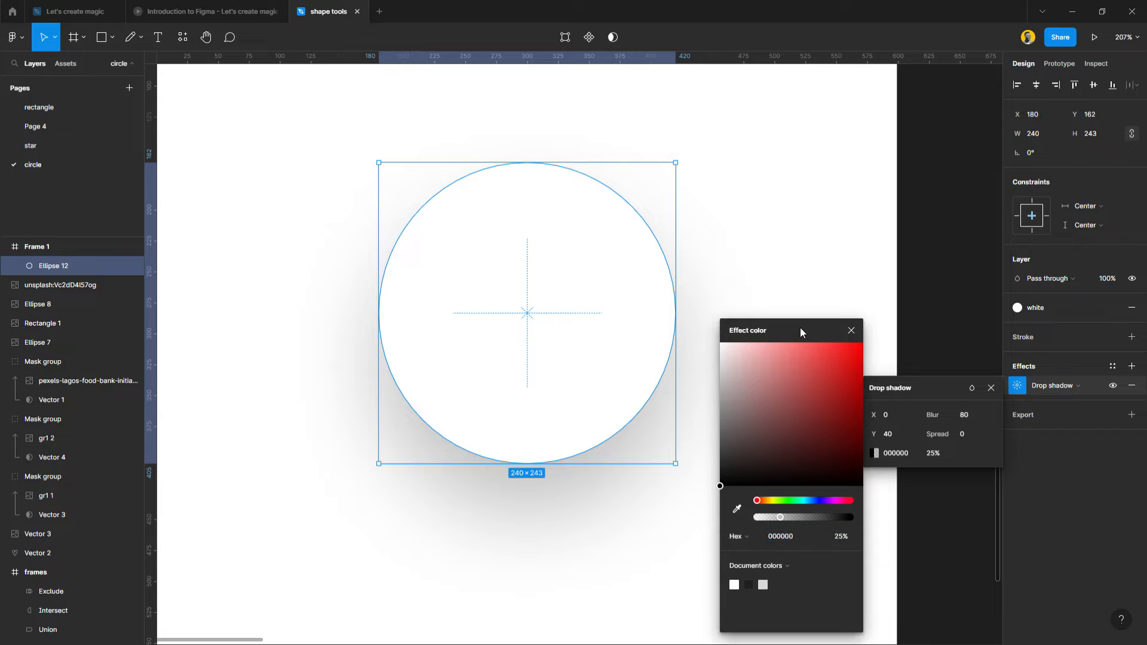
{"action": "left_click_drag", "start_coordinate": [801, 327], "coordinate": [867, 234]}
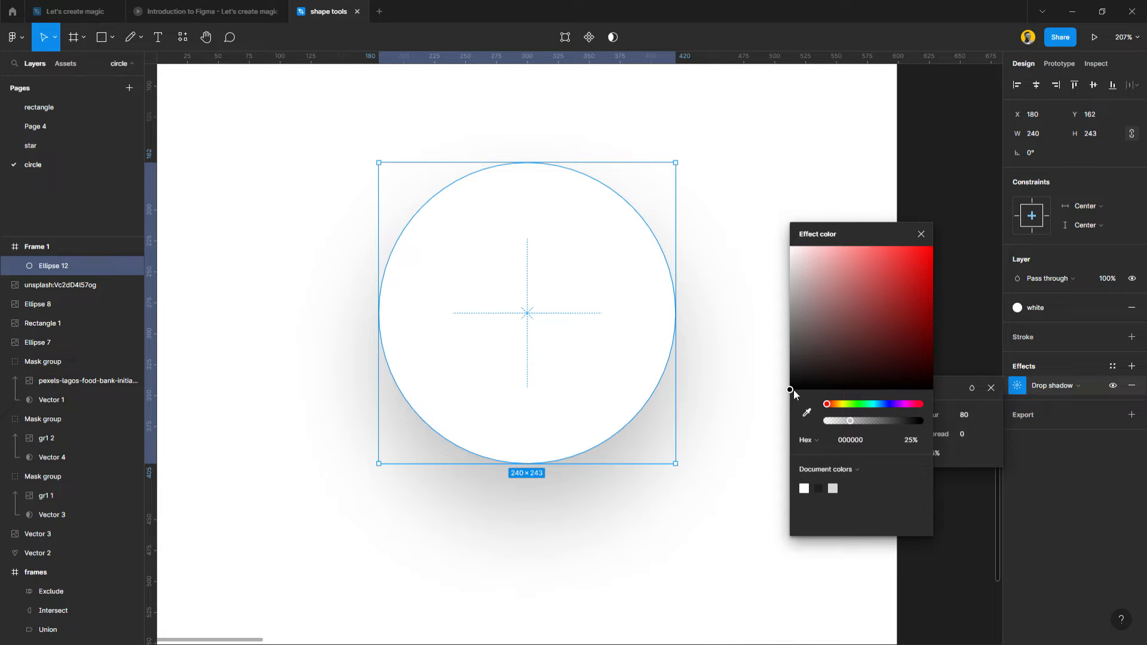
{"action": "left_click_drag", "start_coordinate": [791, 390], "coordinate": [764, 305]}
{"action": "left_click_drag", "start_coordinate": [850, 421], "coordinate": [890, 424]}
{"action": "left_click_drag", "start_coordinate": [795, 297], "coordinate": [786, 286]}
{"action": "left_click_drag", "start_coordinate": [876, 421], "coordinate": [858, 424]}
{"action": "left_click", "coordinate": [920, 234]}
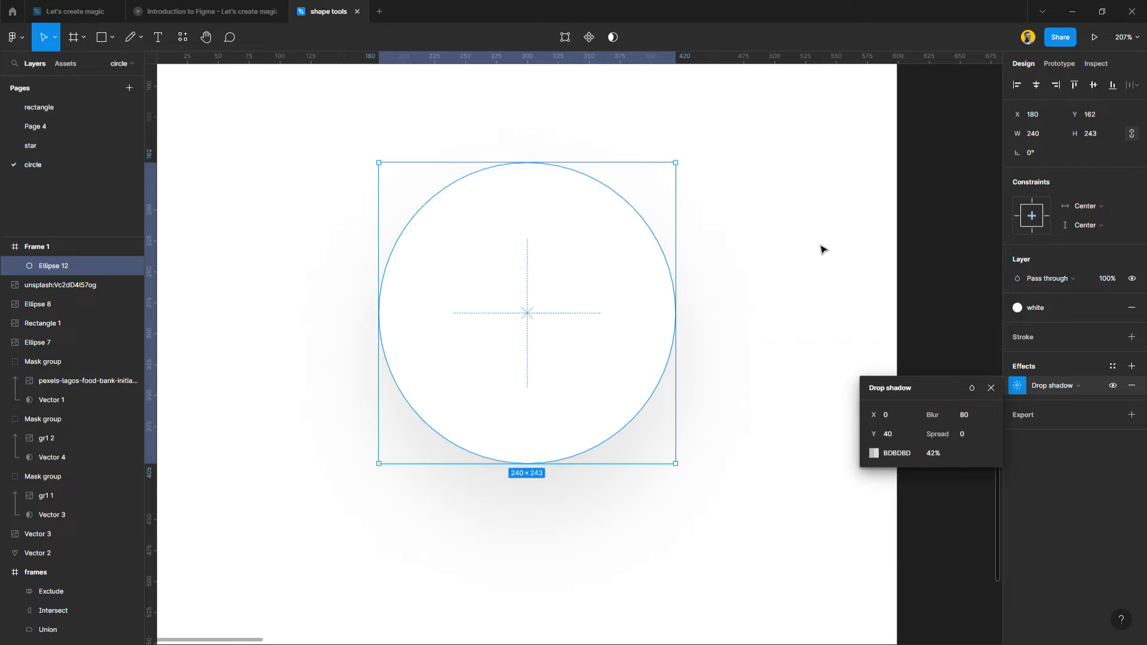
{"action": "left_click", "coordinate": [820, 248]}
{"action": "scroll", "coordinate": [594, 328], "scroll_direction": "down", "scroll_amount": 3}
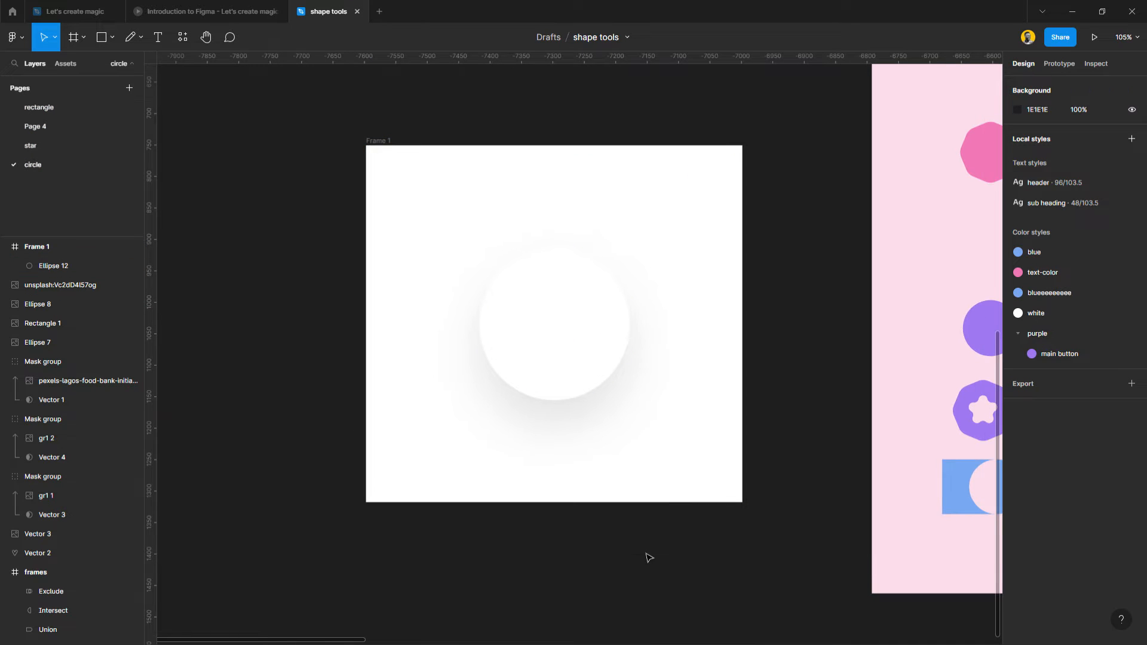
Toggle the drop shadow's visibility off and on to compare the circle with and without it.
{"action": "left_click", "coordinate": [572, 392]}
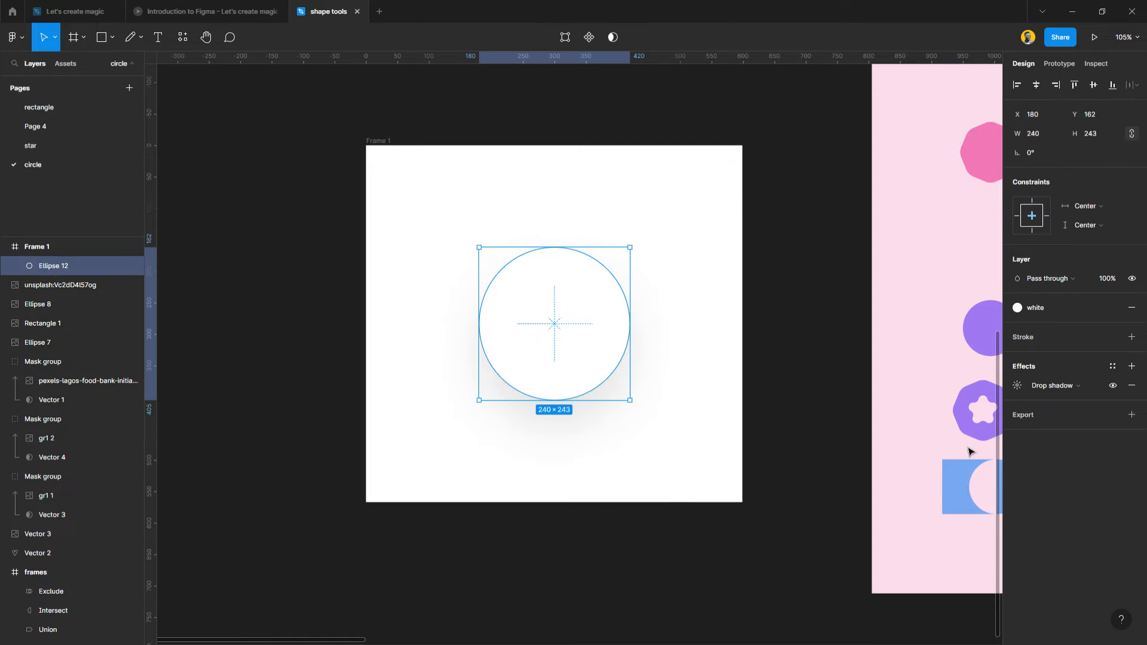
{"action": "left_click", "coordinate": [1113, 386]}
{"action": "left_click", "coordinate": [1113, 386]}
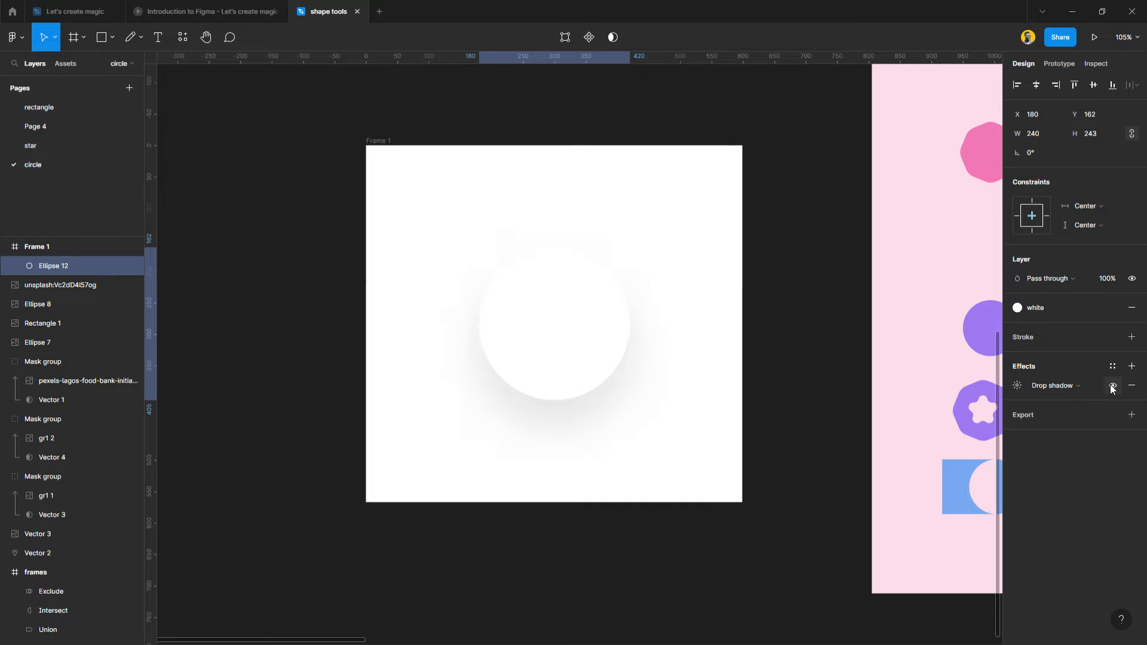
{"action": "left_click", "coordinate": [1112, 385]}
{"action": "left_click", "coordinate": [1112, 385]}
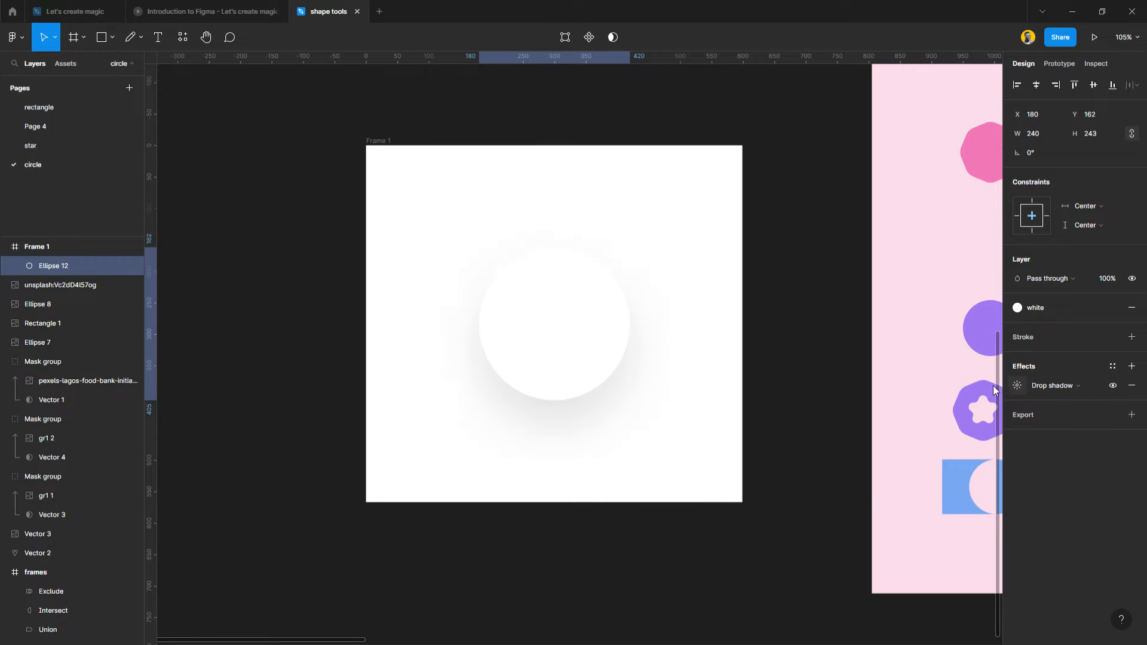
Deselect the circle, consult the Effects slide in the Introduction to Figma presentation, and return to the shape tools file.
{"action": "left_click", "coordinate": [793, 391]}
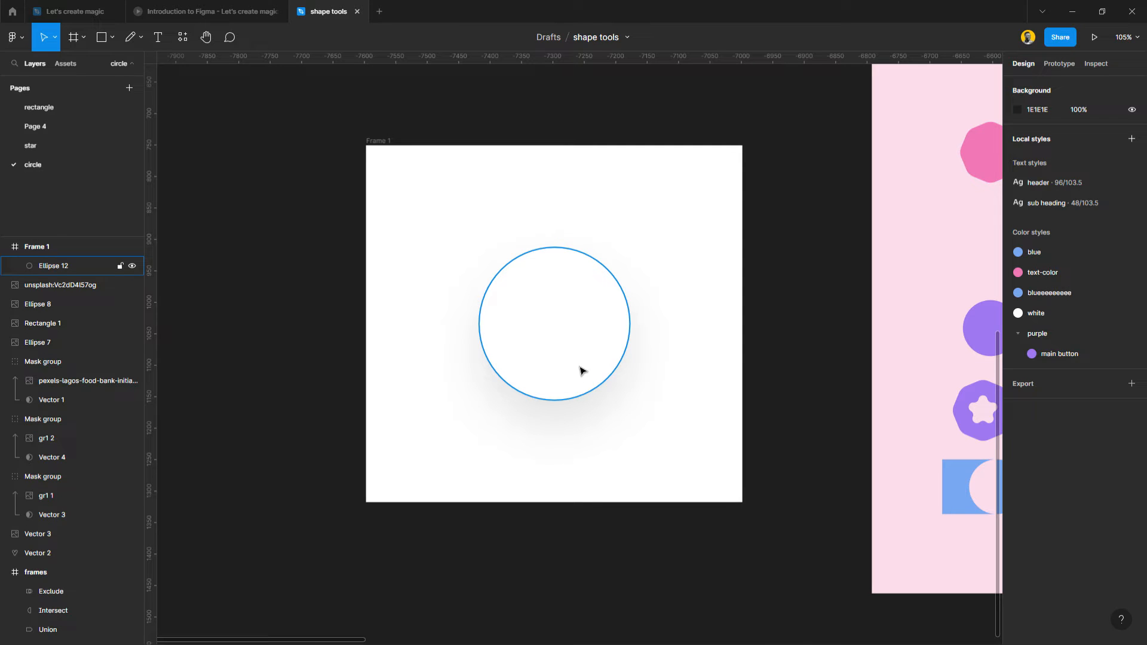
{"action": "left_click", "coordinate": [221, 10]}
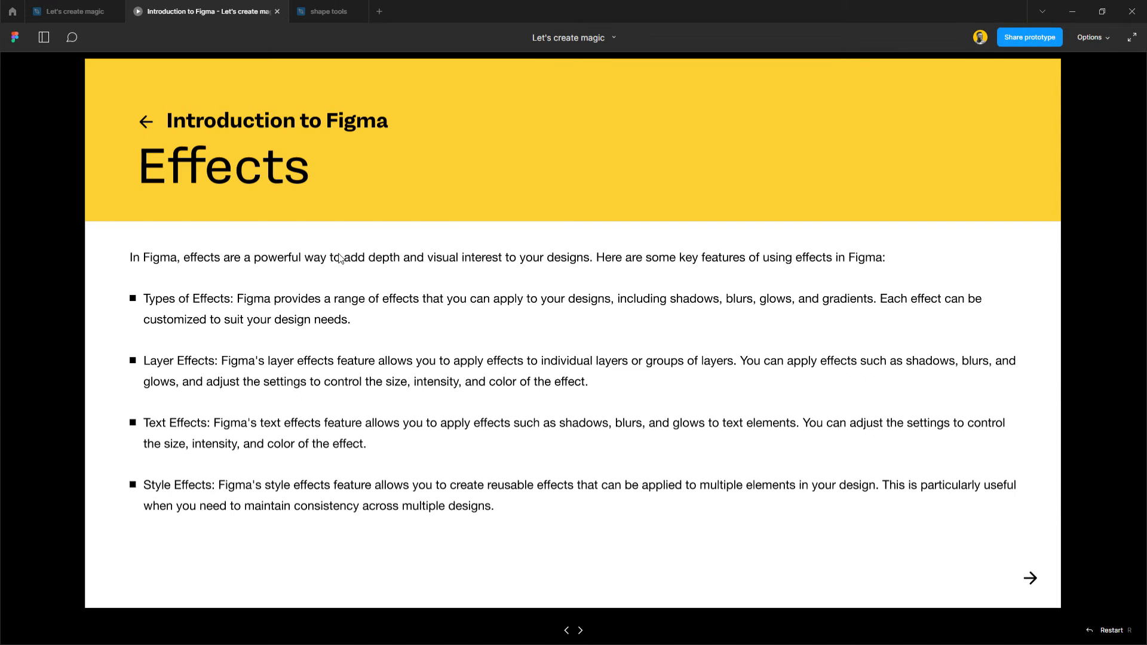
{"action": "left_click", "coordinate": [318, 10]}
{"action": "scroll", "coordinate": [617, 407], "scroll_direction": "up", "scroll_amount": 1}
{"action": "scroll", "coordinate": [617, 407], "scroll_direction": "right", "scroll_amount": 2}
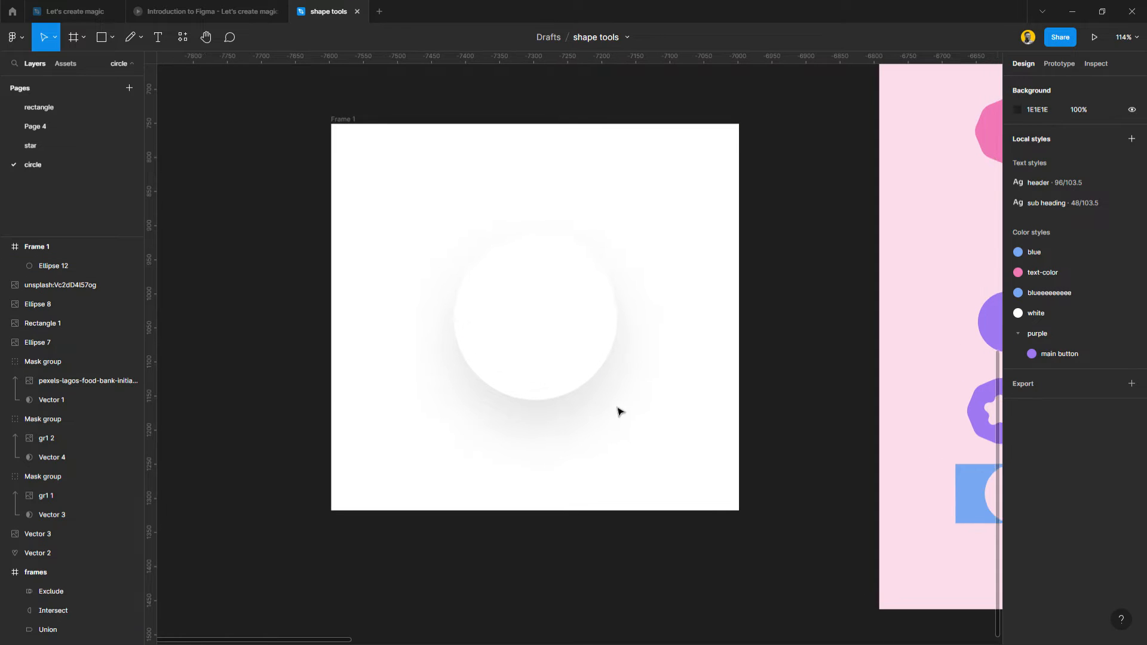
Fill the white circle in Frame 1 with purple 9F78F1, sampled from the purple circle in the neighbouring pink frame.
{"action": "left_click", "coordinate": [538, 335]}
{"action": "scroll", "coordinate": [537, 336], "scroll_direction": "right", "scroll_amount": 3}
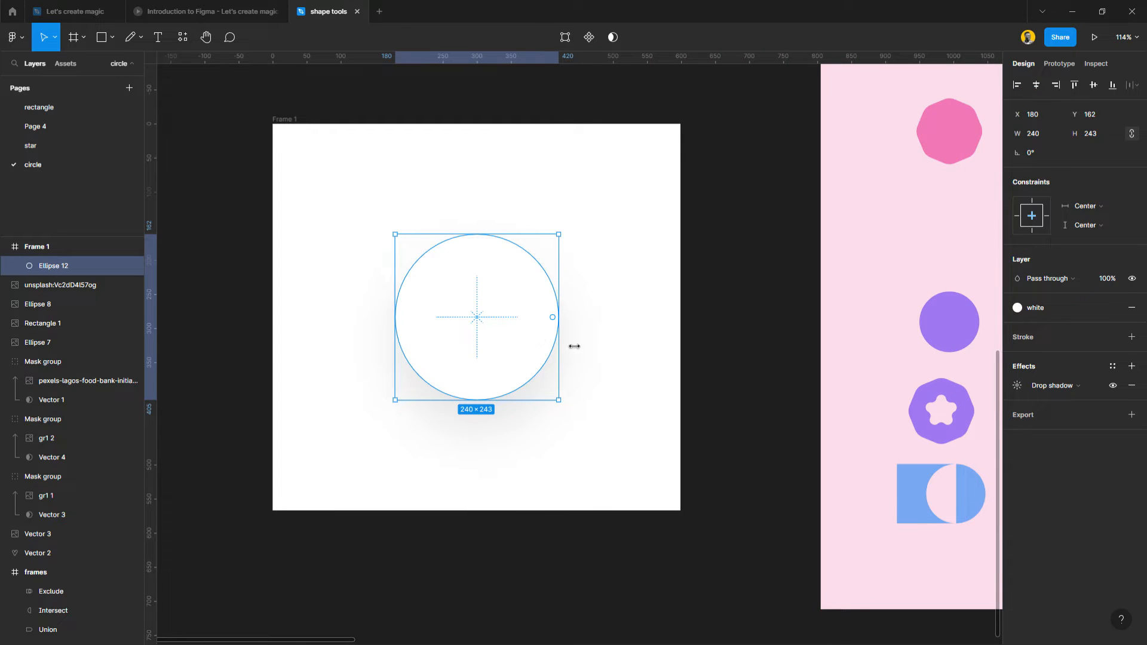
{"action": "key", "text": "i"}
{"action": "left_click", "coordinate": [958, 340]}
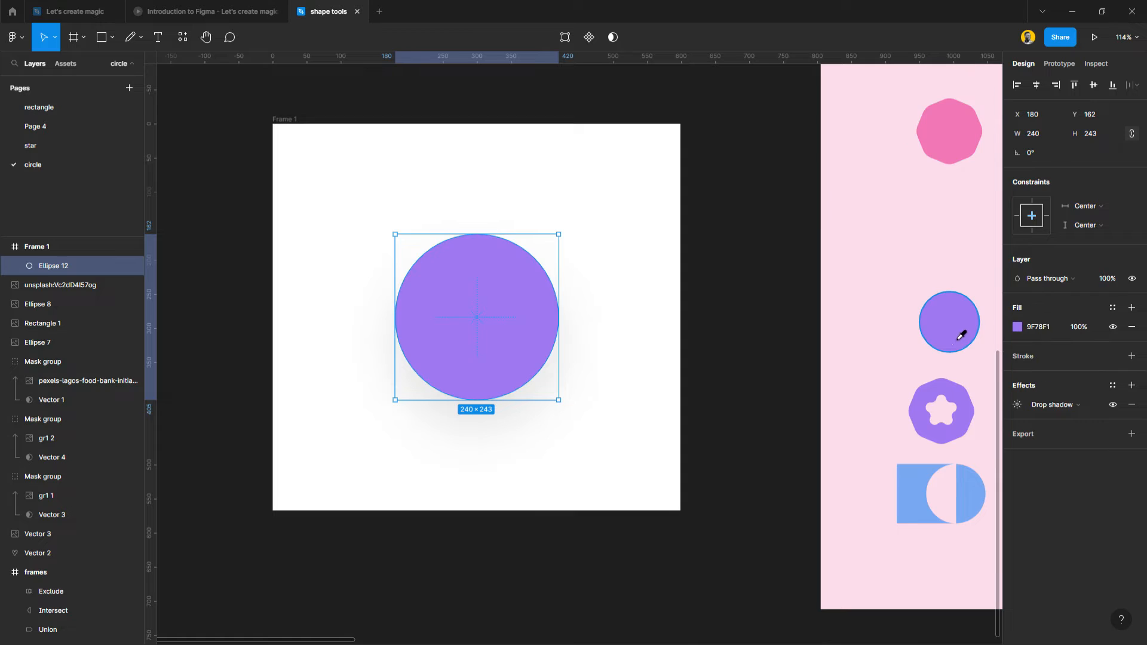
Match the circle's drop shadow color to its purple fill, 9F78F1, and set the shadow opacity to 58%.
{"action": "left_click", "coordinate": [1016, 406]}
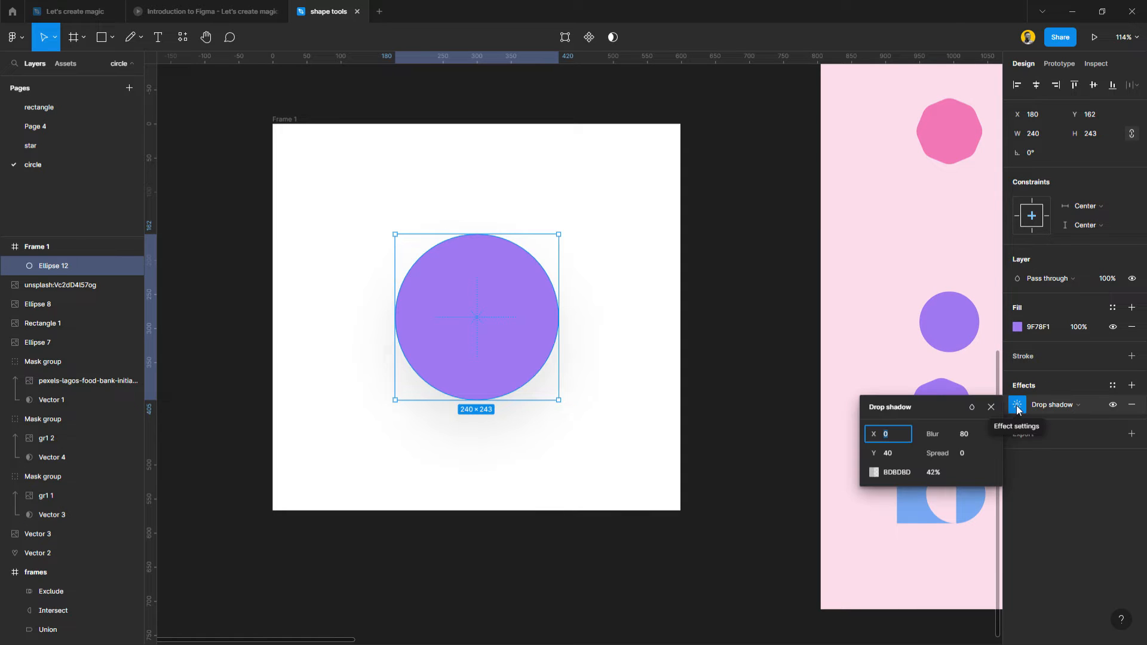
{"action": "left_click", "coordinate": [874, 472]}
{"action": "key", "text": "i"}
{"action": "left_click", "coordinate": [526, 328]}
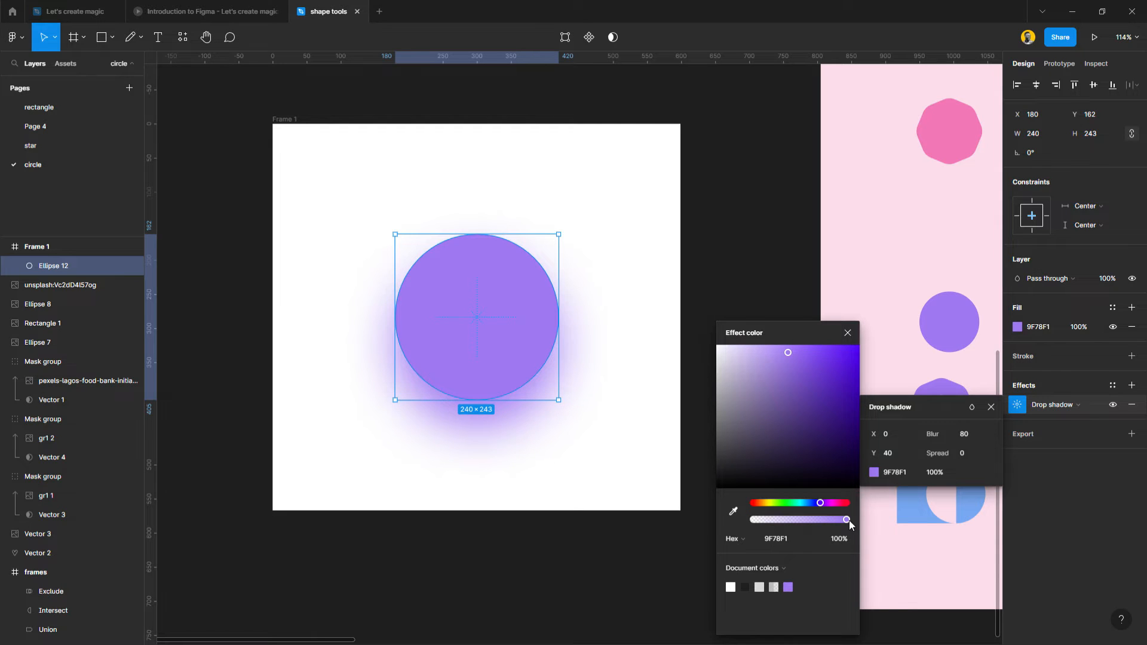
{"action": "left_click_drag", "start_coordinate": [848, 521], "coordinate": [808, 529]}
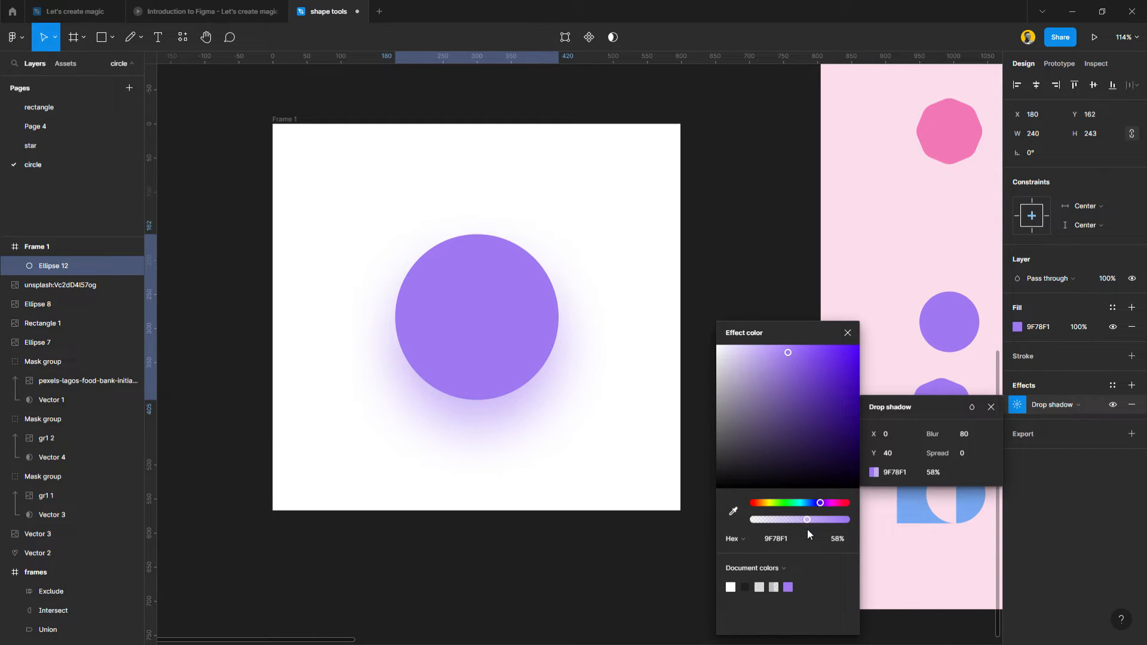
{"action": "left_click", "coordinate": [848, 333]}
{"action": "left_click", "coordinate": [741, 320]}
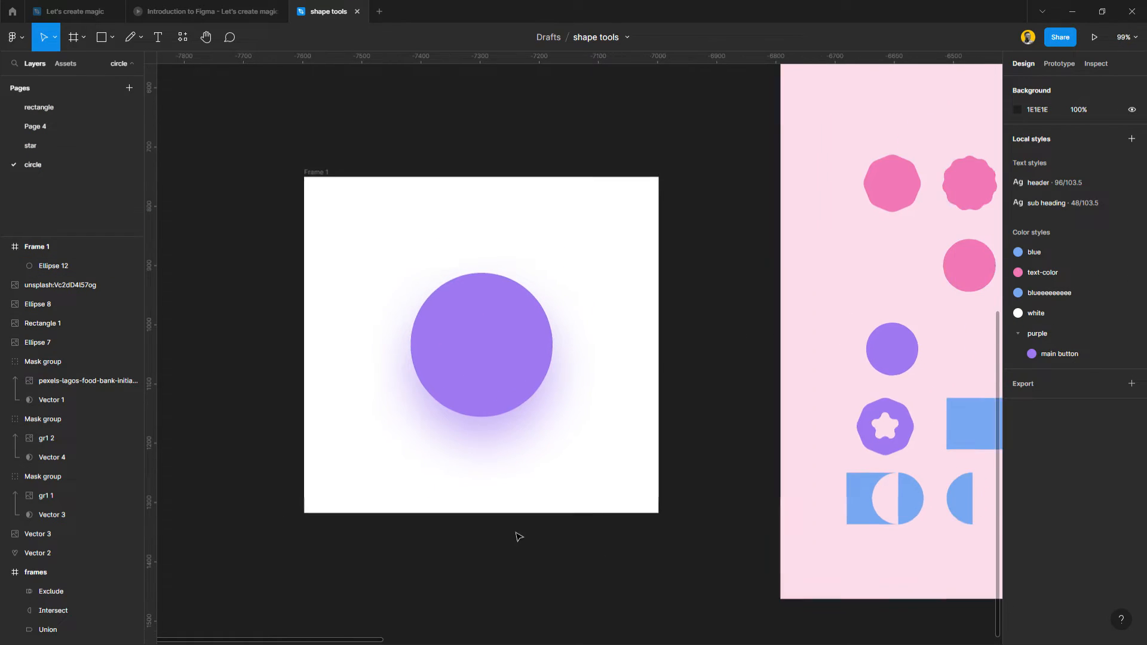
{"action": "scroll", "coordinate": [517, 538], "scroll_direction": "down", "scroll_amount": 3}
{"action": "scroll", "coordinate": [502, 442], "scroll_direction": "up", "scroll_amount": 3}
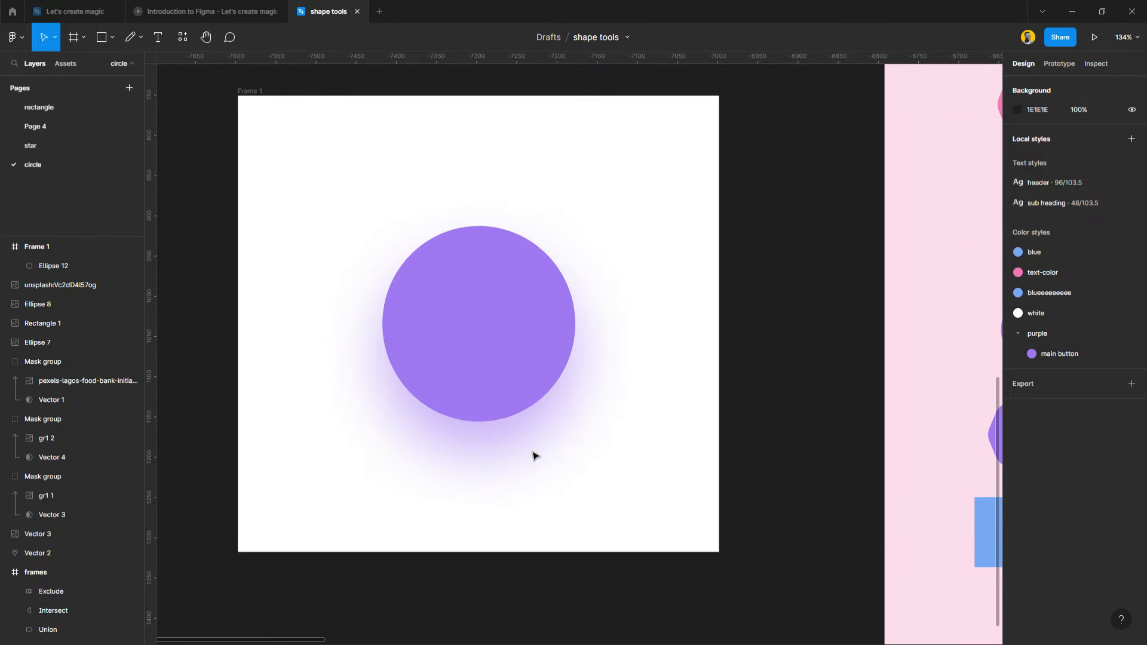
Review the text effects point on the Effects slide and return to the shape tools design file.
{"action": "left_click", "coordinate": [255, 15]}
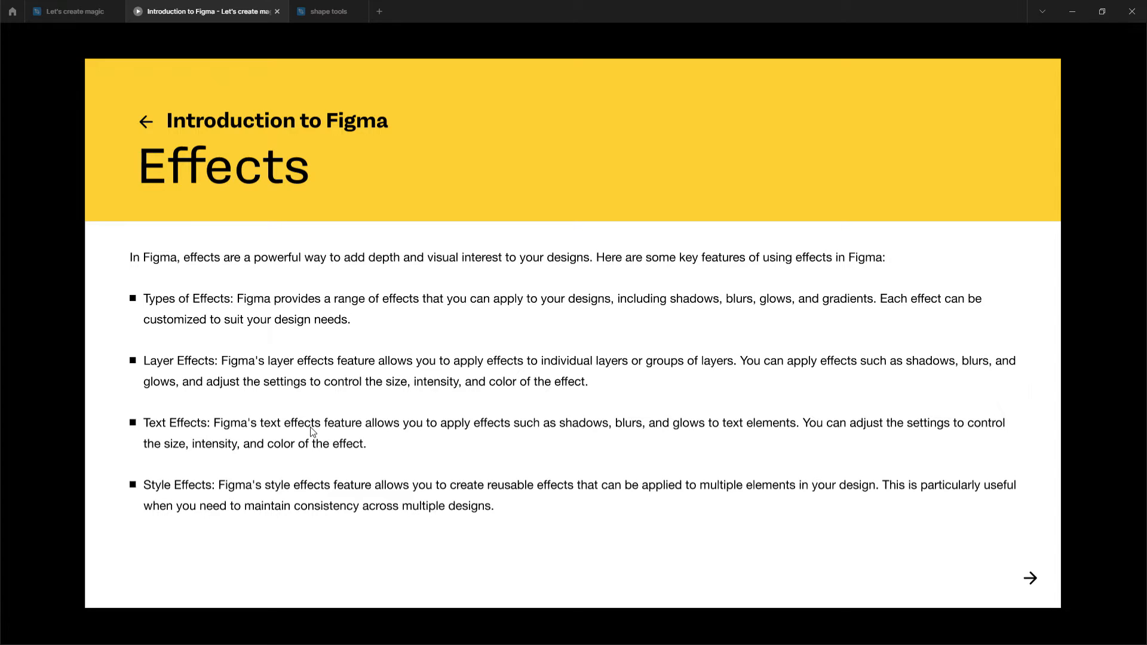
{"action": "mouse_move", "coordinate": [324, 9]}
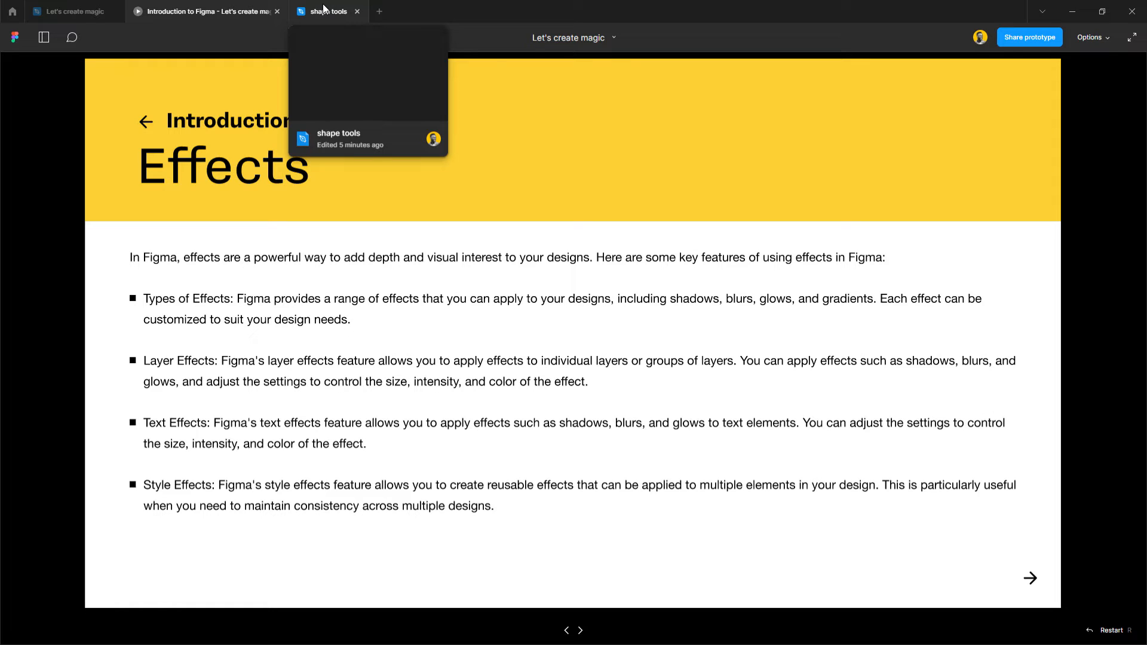
{"action": "left_click", "coordinate": [323, 9]}
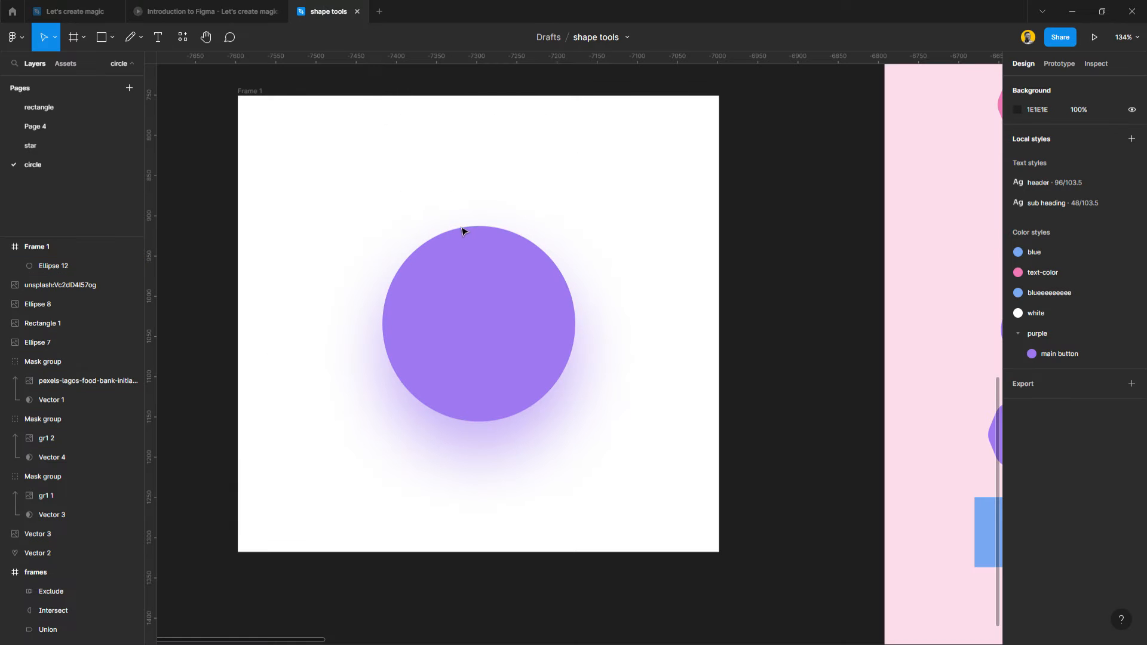
Widen Frame 1 on its left side to a width of about 1103.
{"action": "left_click", "coordinate": [261, 100]}
{"action": "scroll", "coordinate": [358, 187], "scroll_direction": "left", "scroll_amount": 6}
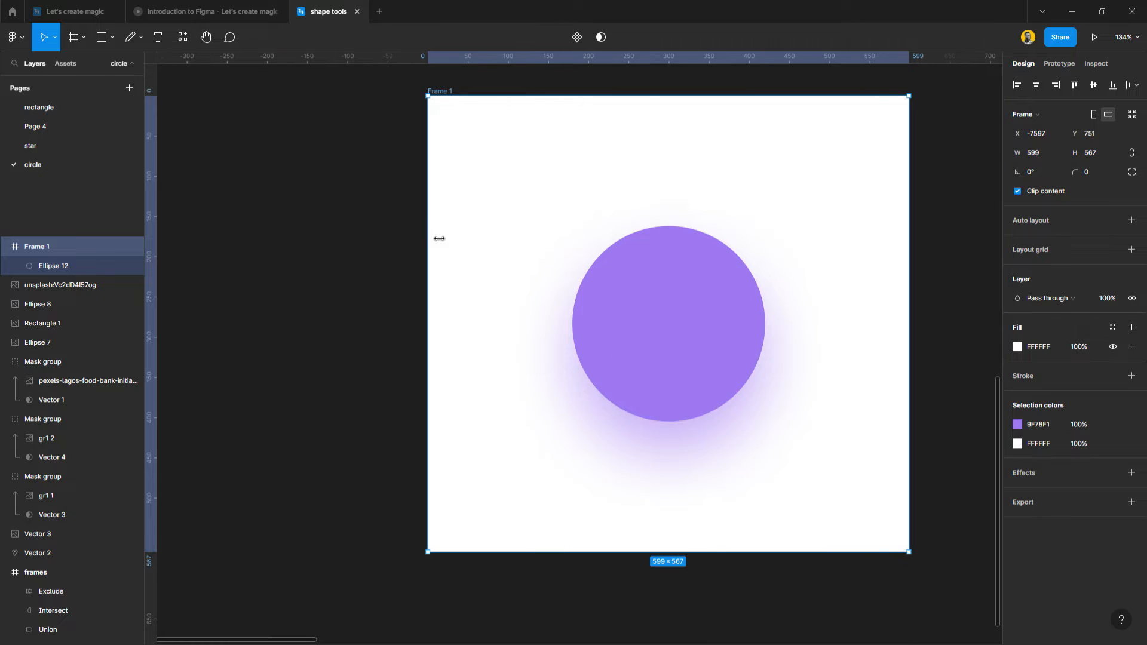
{"action": "left_click_drag", "start_coordinate": [436, 241], "coordinate": [137, 245]}
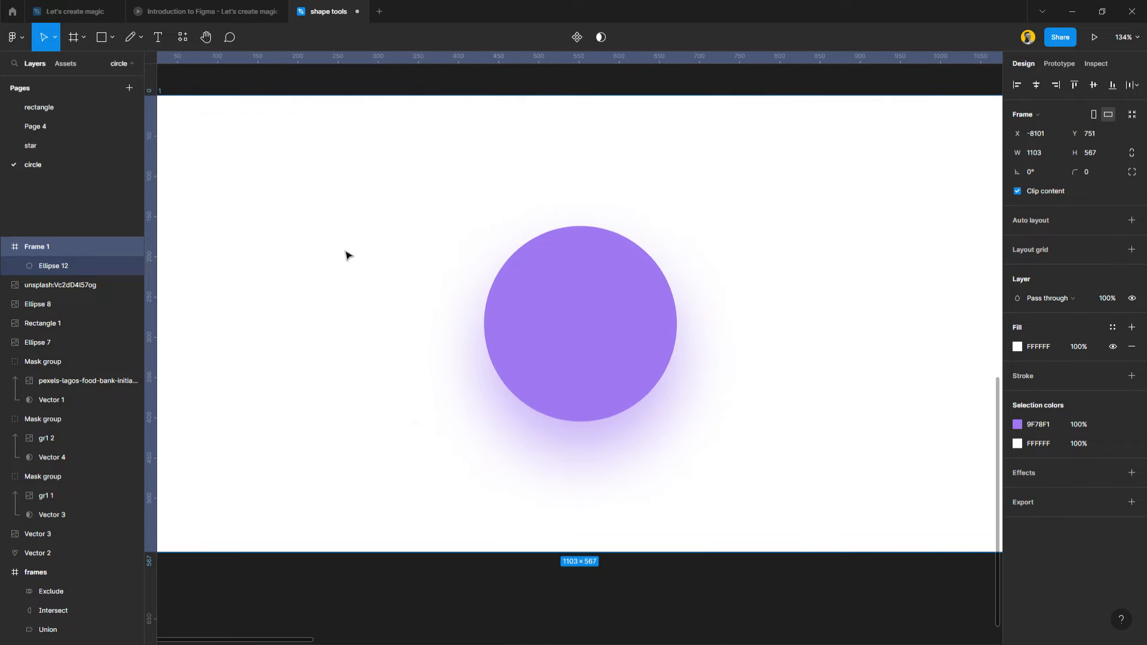
{"action": "scroll", "coordinate": [349, 253], "scroll_direction": "left", "scroll_amount": 5}
{"action": "scroll", "coordinate": [351, 255], "scroll_direction": "right", "scroll_amount": 1}
{"action": "scroll", "coordinate": [350, 255], "scroll_direction": "right", "scroll_amount": 1}
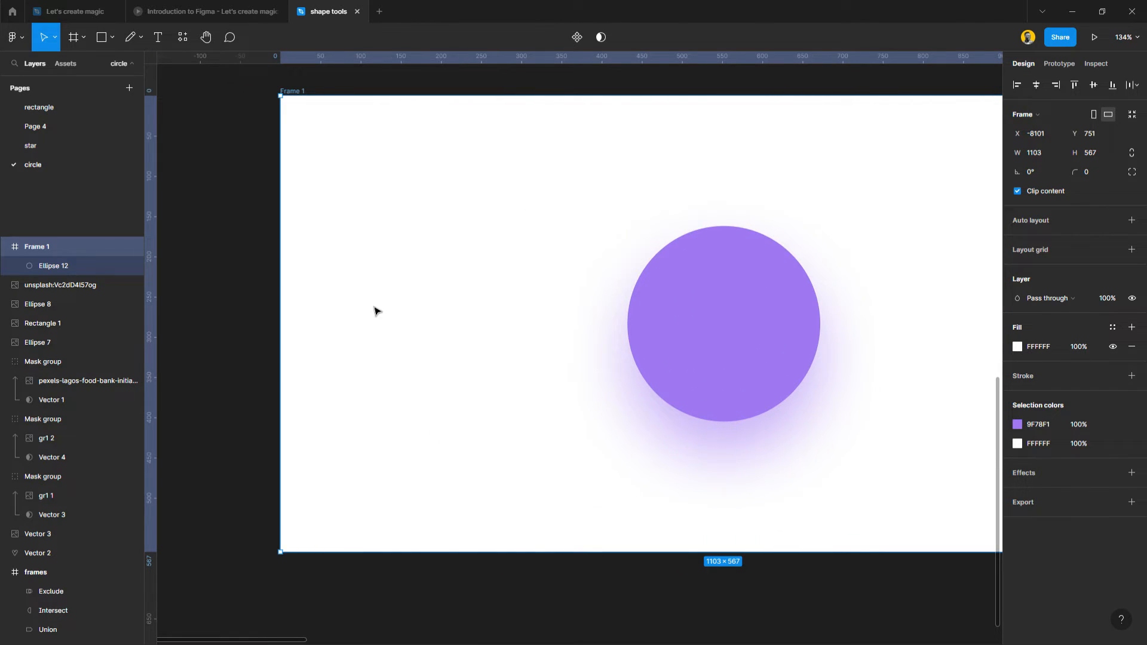
Add the text "Text Effects" in Frame 1 left of the circle and position it at about X 95, Y 162.
{"action": "key", "text": "t"}
{"action": "left_click", "coordinate": [368, 261]}
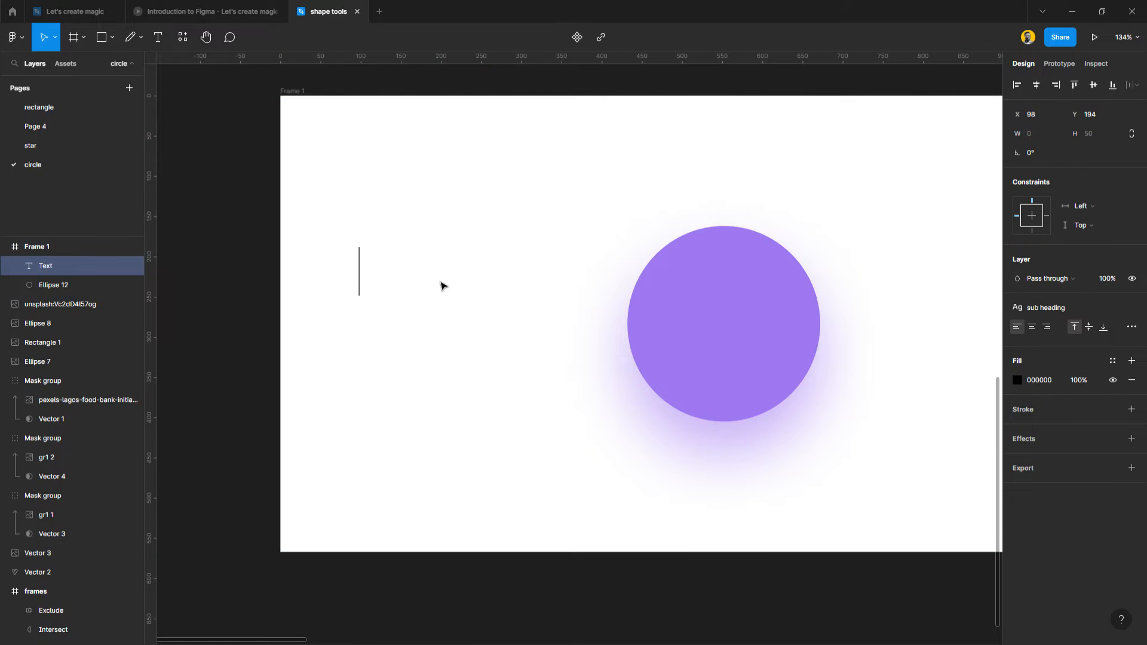
{"action": "type", "text": "Te"}
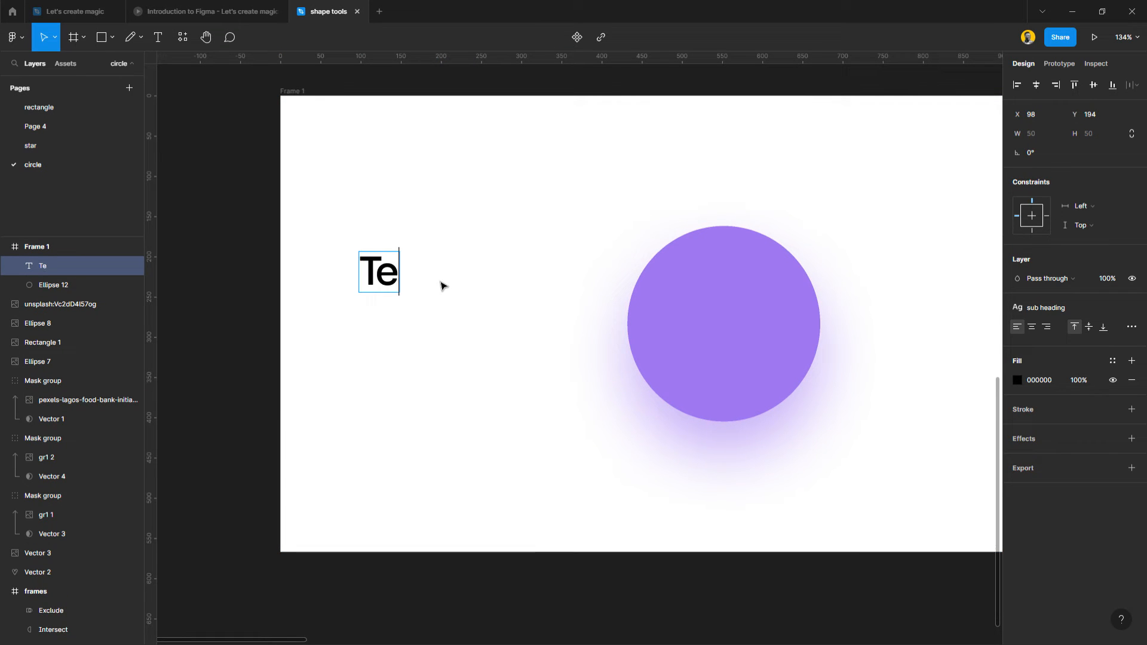
{"action": "type", "text": "xt Effects"}
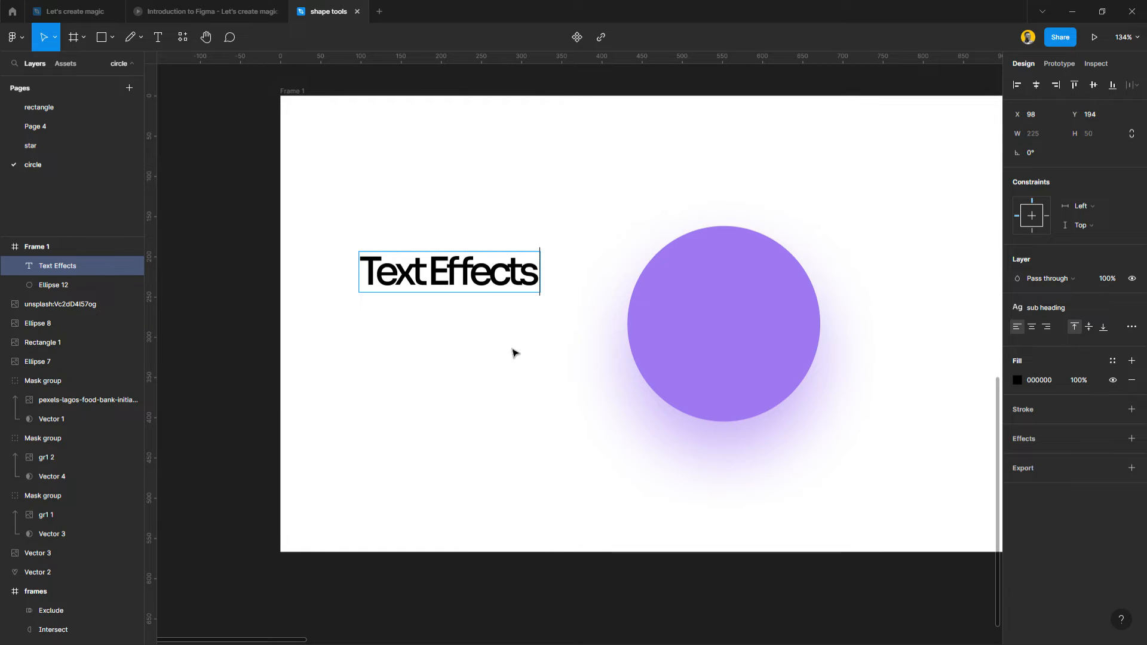
{"action": "key", "text": "Escape"}
{"action": "left_click_drag", "start_coordinate": [444, 286], "coordinate": [442, 258]}
{"action": "left_click", "coordinate": [449, 308]}
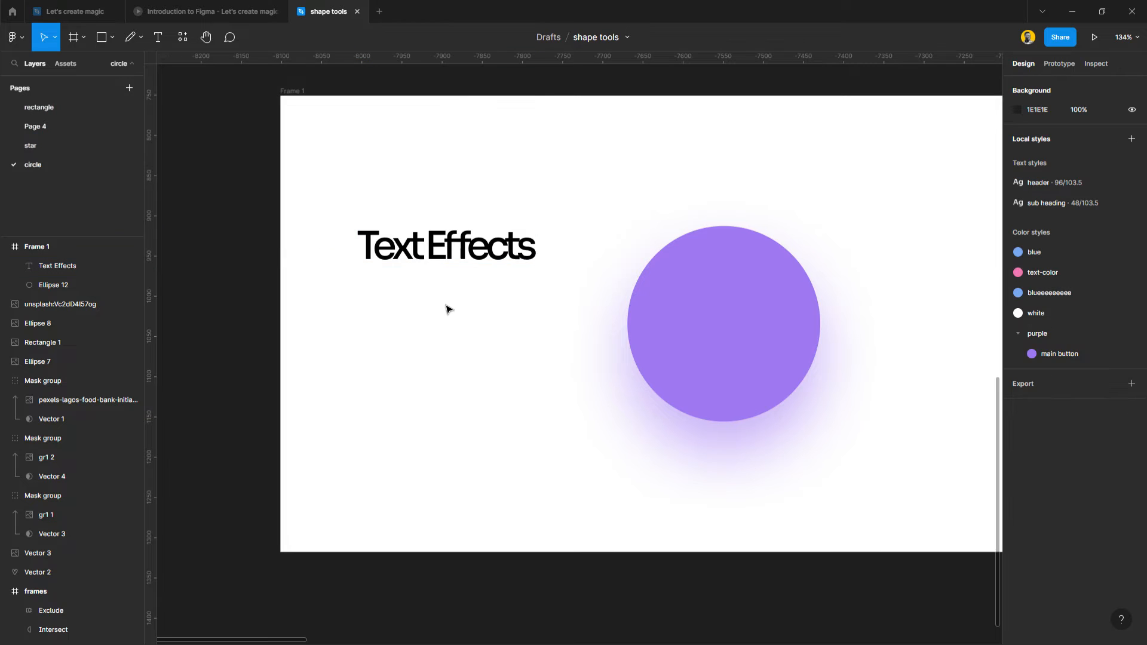
Shift the "Text Effects" text slightly right to X 104, keeping it selected.
{"action": "left_click", "coordinate": [467, 248]}
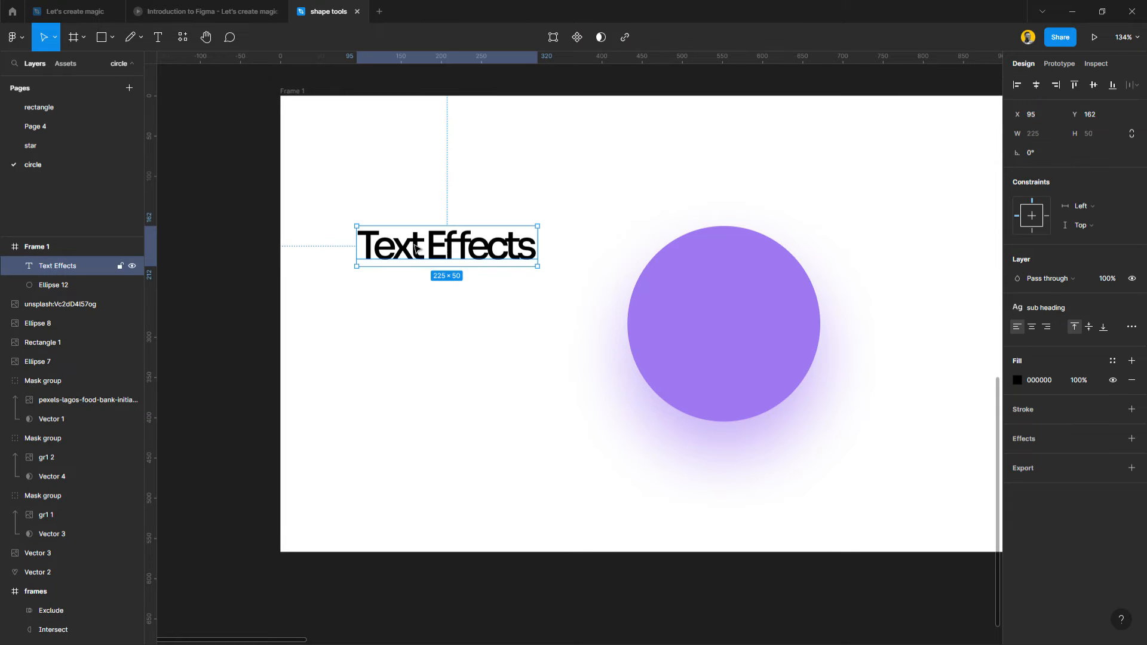
{"action": "scroll", "coordinate": [417, 247], "scroll_direction": "up", "scroll_amount": 2}
{"action": "scroll", "coordinate": [418, 248], "scroll_direction": "up", "scroll_amount": 3}
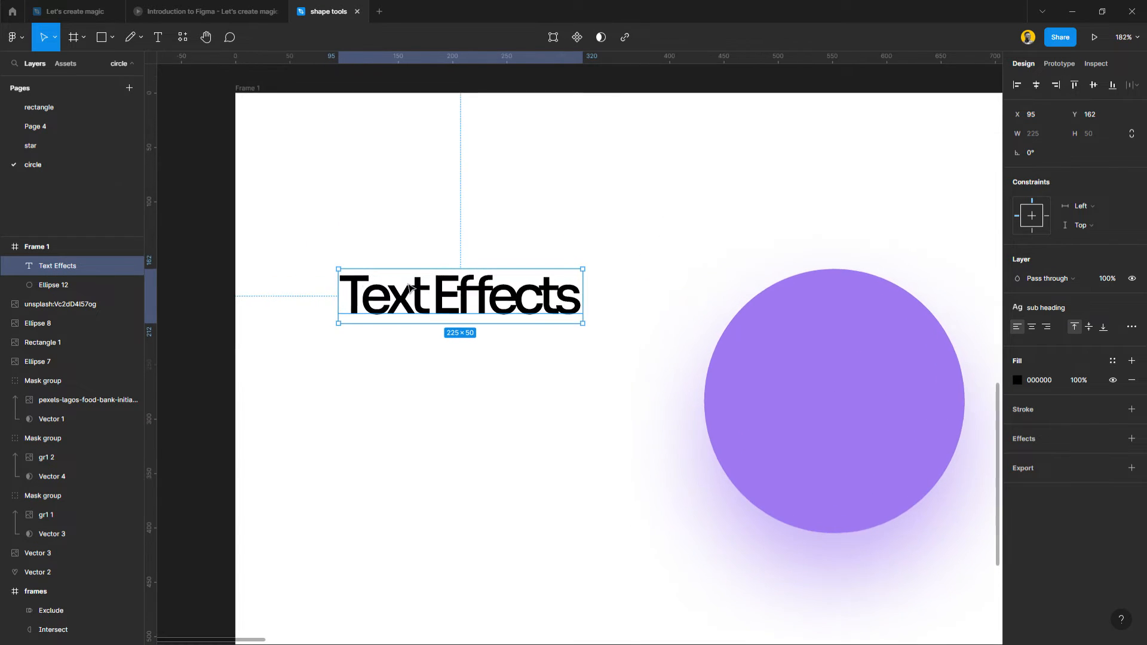
{"action": "scroll", "coordinate": [410, 288], "scroll_direction": "up", "scroll_amount": 5}
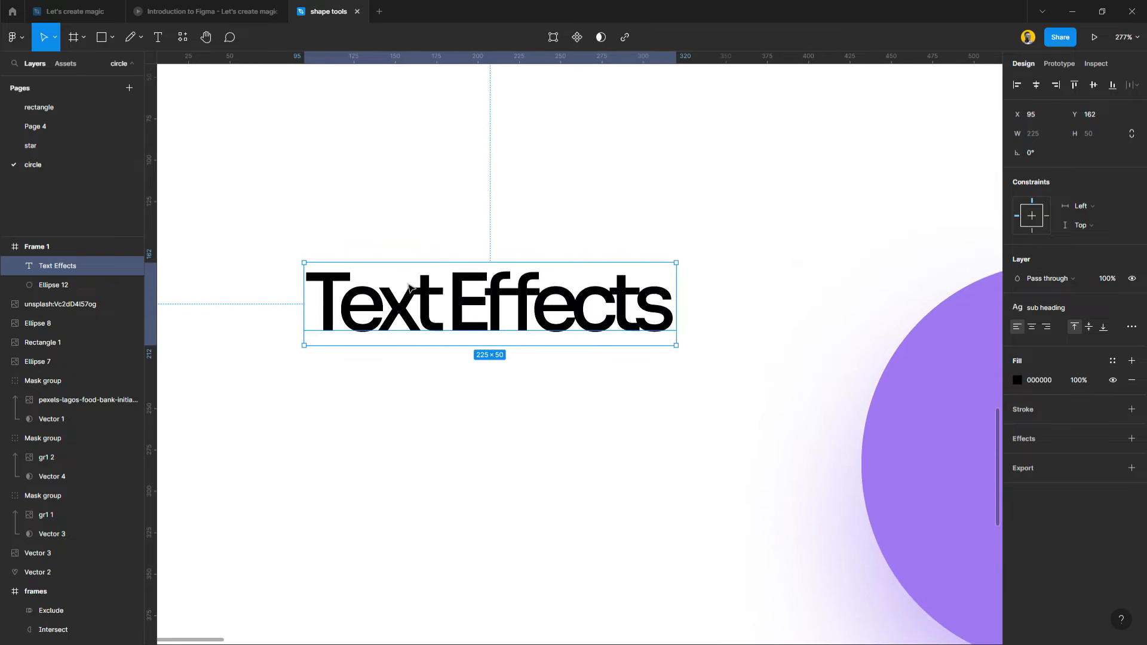
{"action": "scroll", "coordinate": [468, 312], "scroll_direction": "left", "scroll_amount": 1}
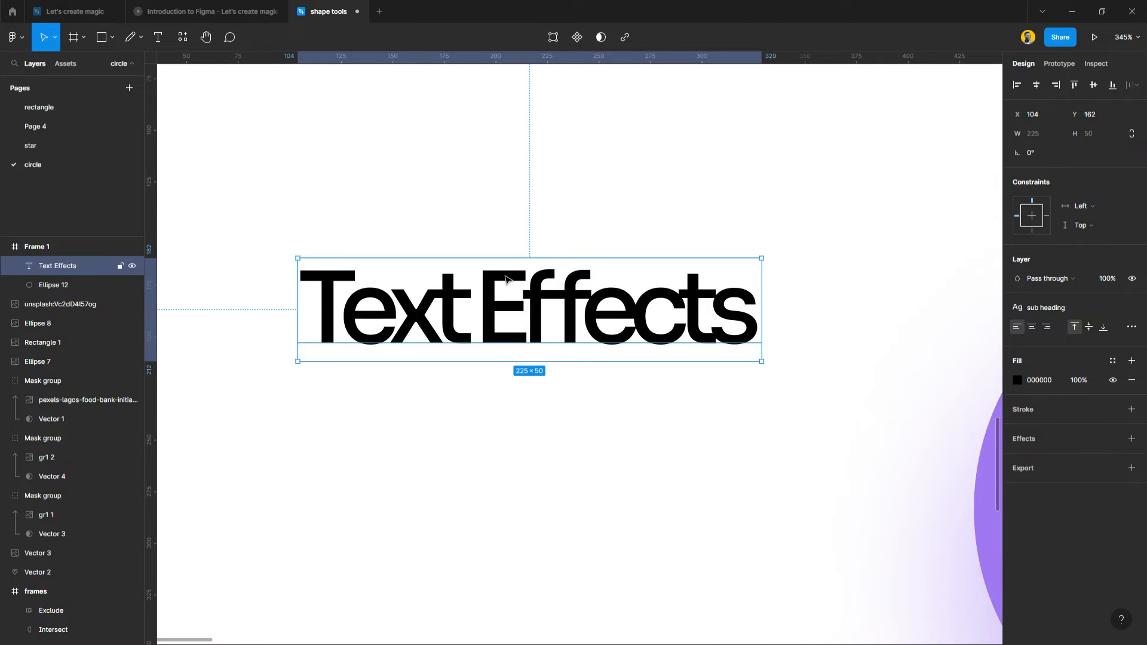
{"action": "left_click", "coordinate": [514, 233]}
{"action": "left_click", "coordinate": [507, 302]}
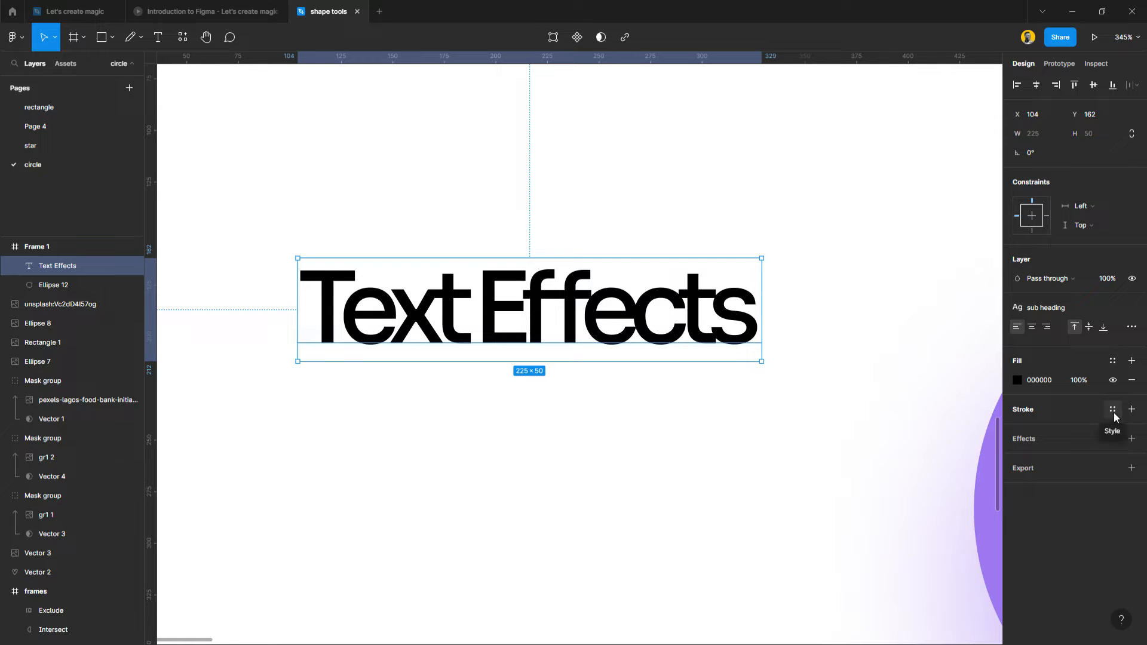
Give the "Text Effects" text an outside stroke in the "blueeeeeeeee" color style with a thickness of 2.
{"action": "left_click", "coordinate": [1114, 416]}
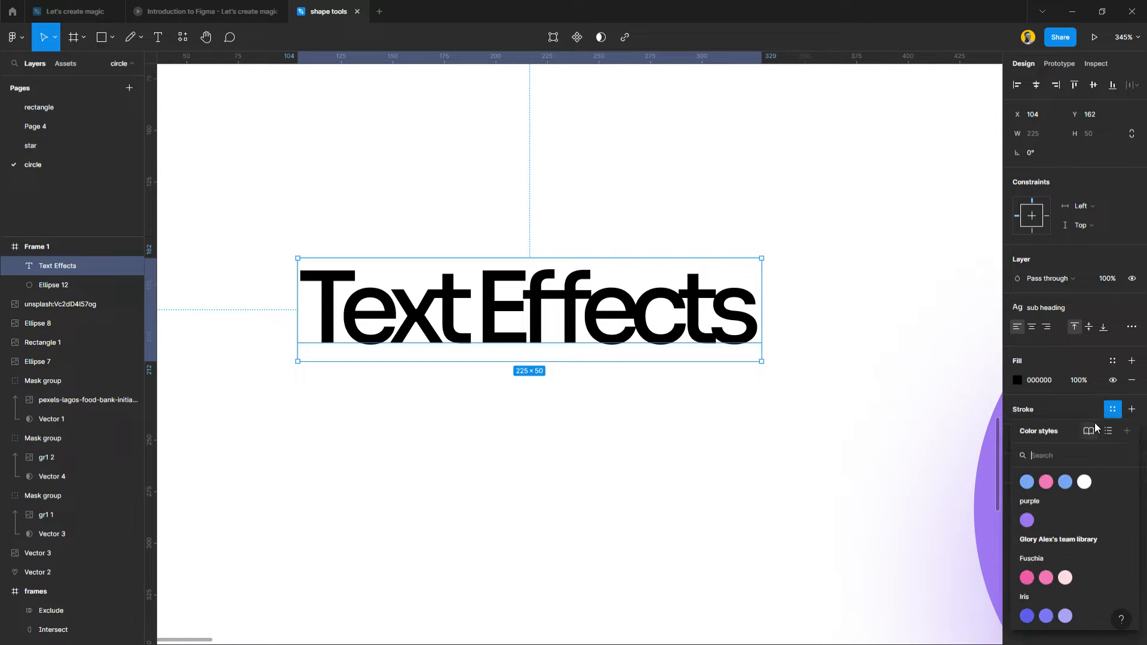
{"action": "left_click", "coordinate": [1064, 482]}
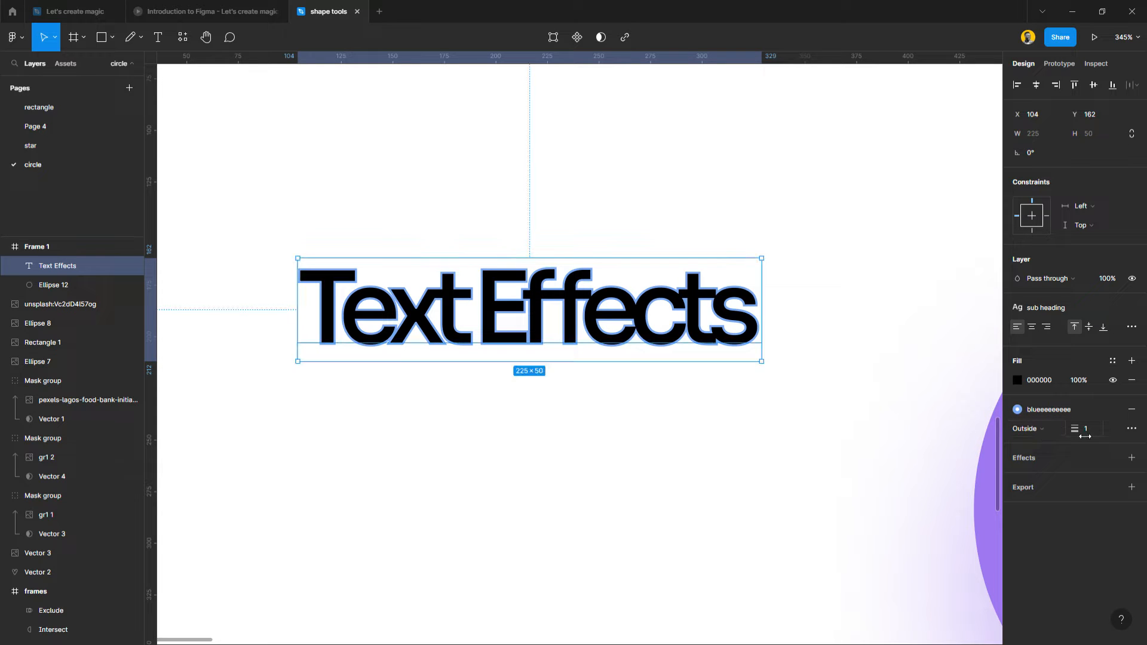
{"action": "left_click_drag", "start_coordinate": [1075, 428], "coordinate": [1083, 430]}
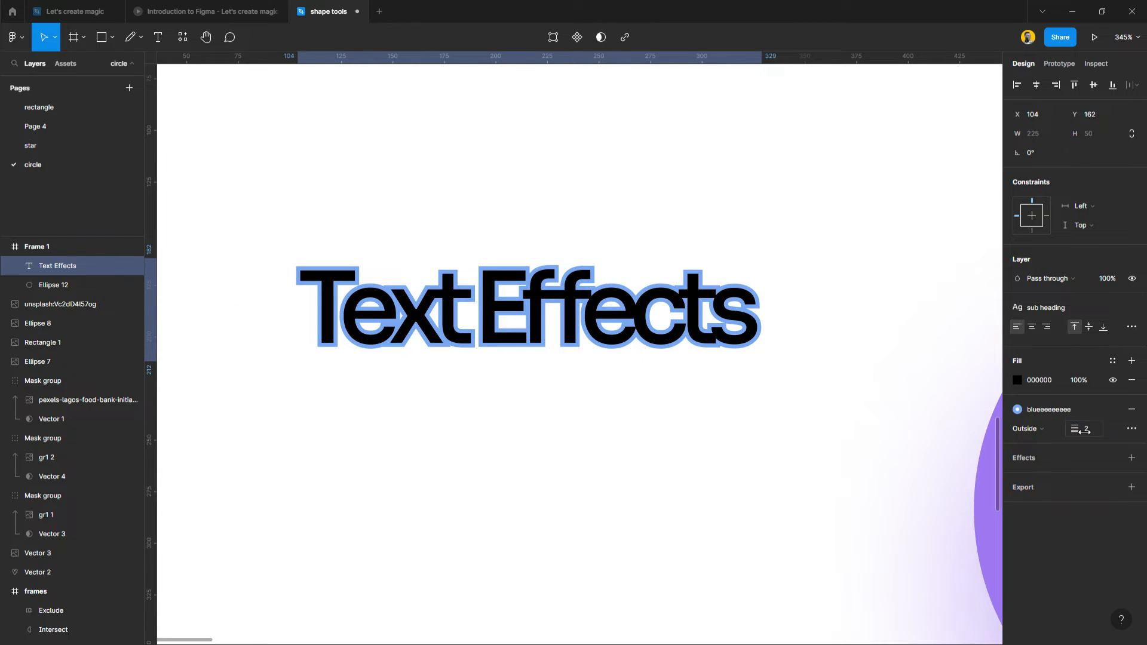
Add a black drop shadow to the "Text Effects" text with blur 0 and opacity 100%.
{"action": "left_click", "coordinate": [1075, 461]}
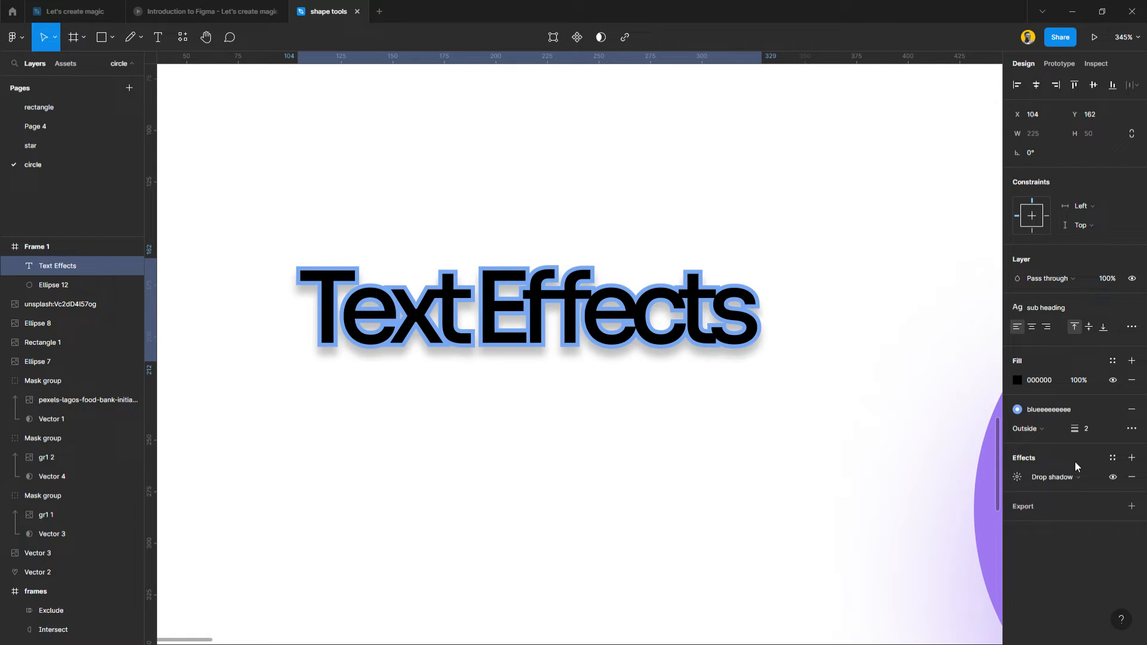
{"action": "left_click", "coordinate": [1019, 476]}
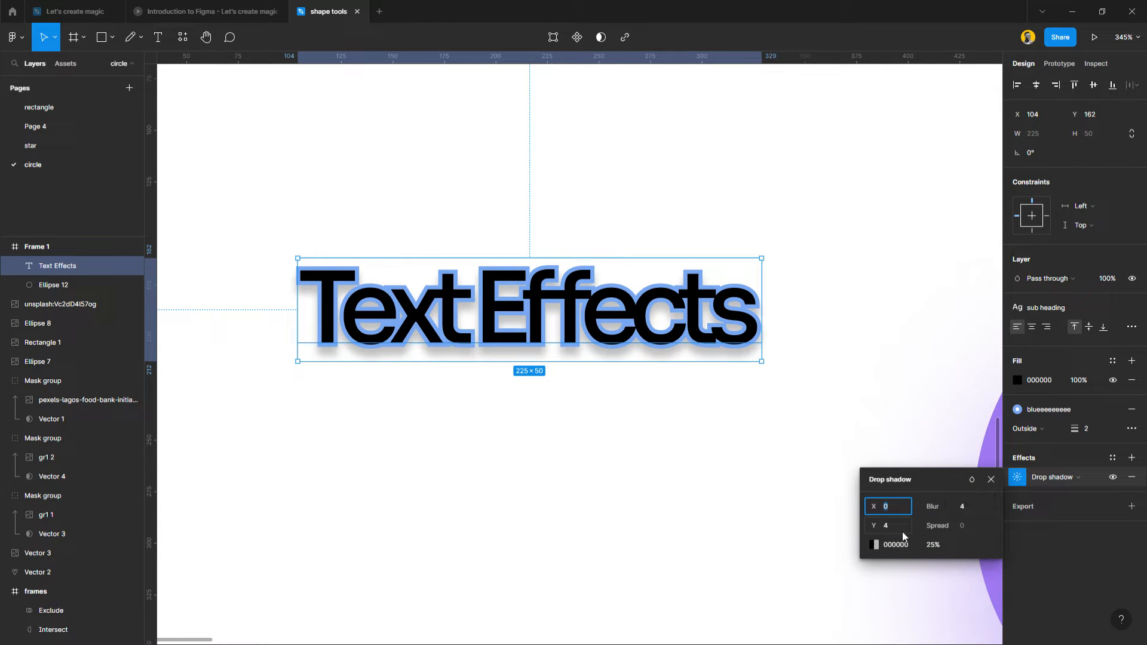
{"action": "left_click_drag", "start_coordinate": [933, 506], "coordinate": [855, 513]}
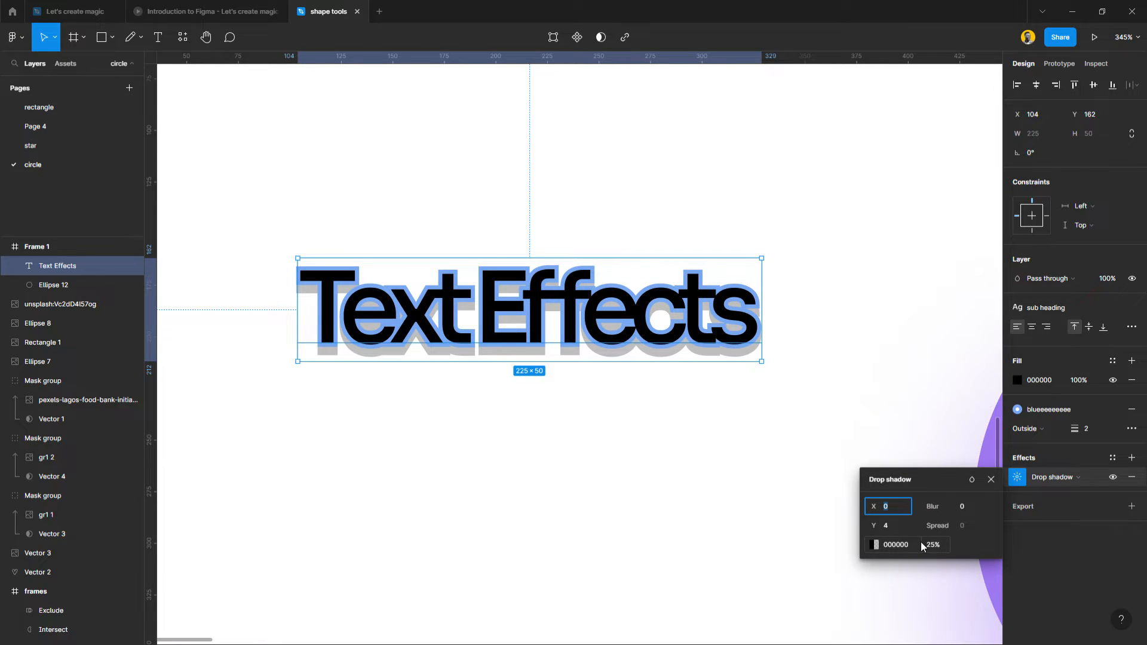
{"action": "left_click_drag", "start_coordinate": [927, 544], "coordinate": [1136, 568]}
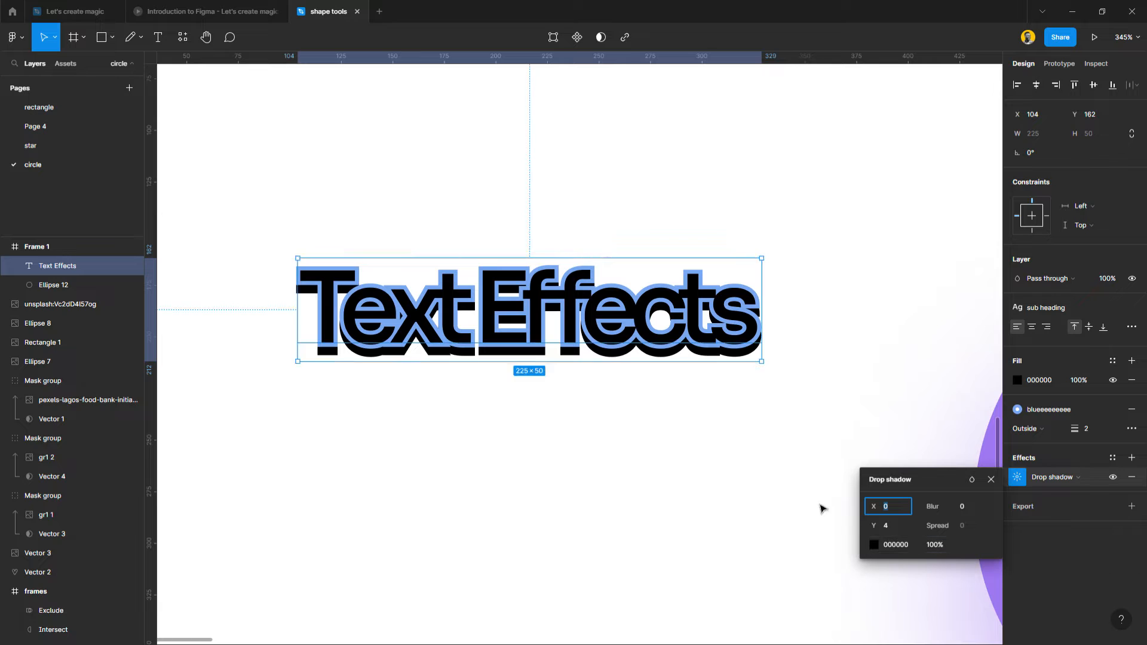
{"action": "left_click", "coordinate": [911, 414]}
{"action": "scroll", "coordinate": [536, 458], "scroll_direction": "down", "scroll_amount": 3}
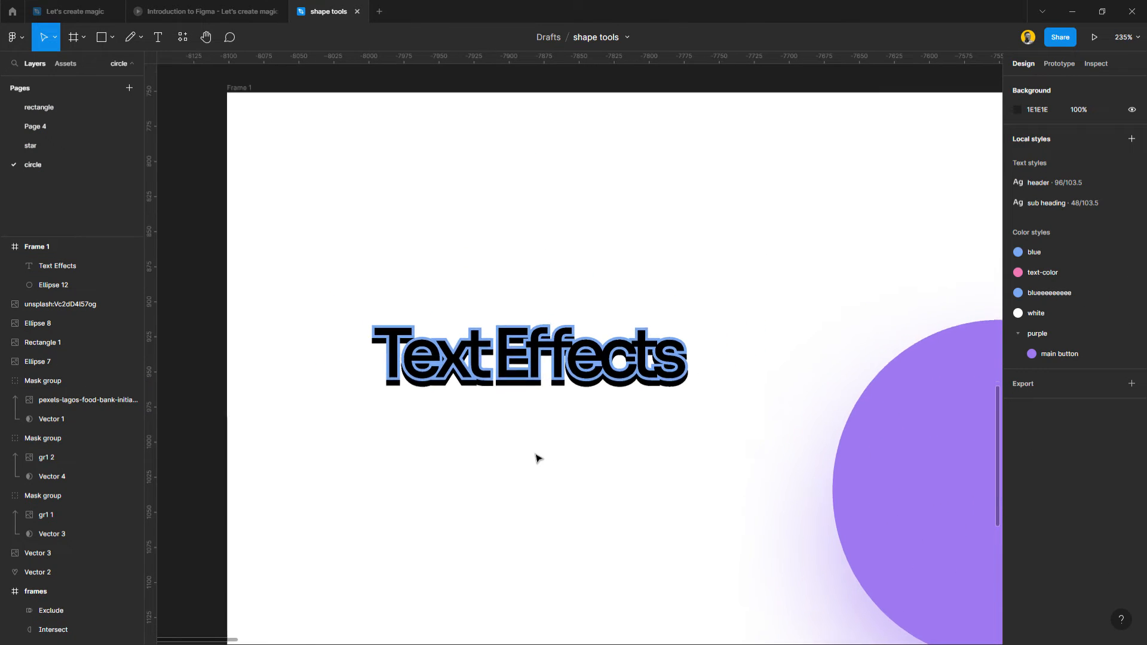
{"action": "scroll", "coordinate": [535, 458], "scroll_direction": "up", "scroll_amount": 4}
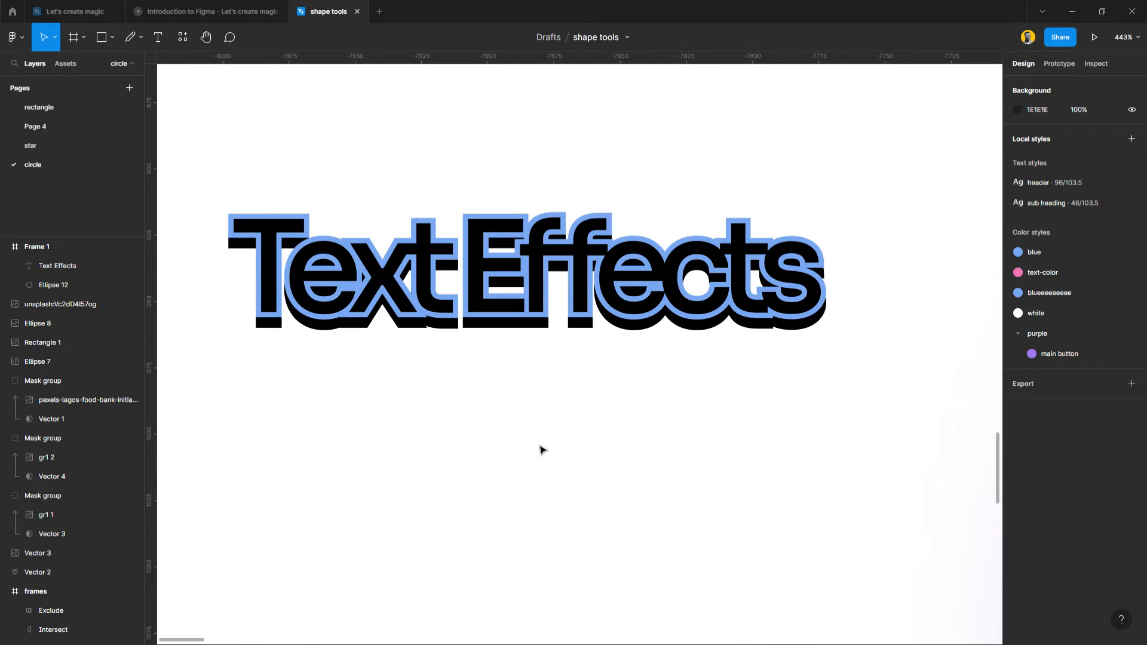
{"action": "scroll", "coordinate": [542, 449], "scroll_direction": "down", "scroll_amount": 4}
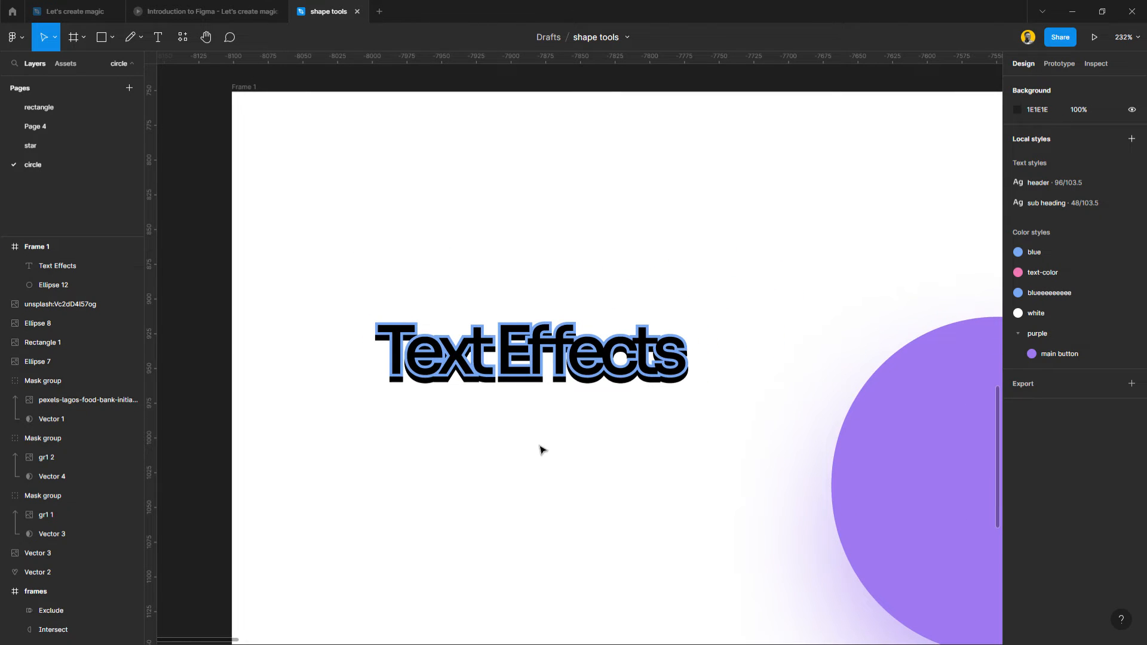
Review the Effects slide in the "Introduction to Figma" presentation and return to the "shape tools" file.
{"action": "scroll", "coordinate": [542, 449], "scroll_direction": "down", "scroll_amount": 3}
{"action": "scroll", "coordinate": [540, 451], "scroll_direction": "up", "scroll_amount": 3}
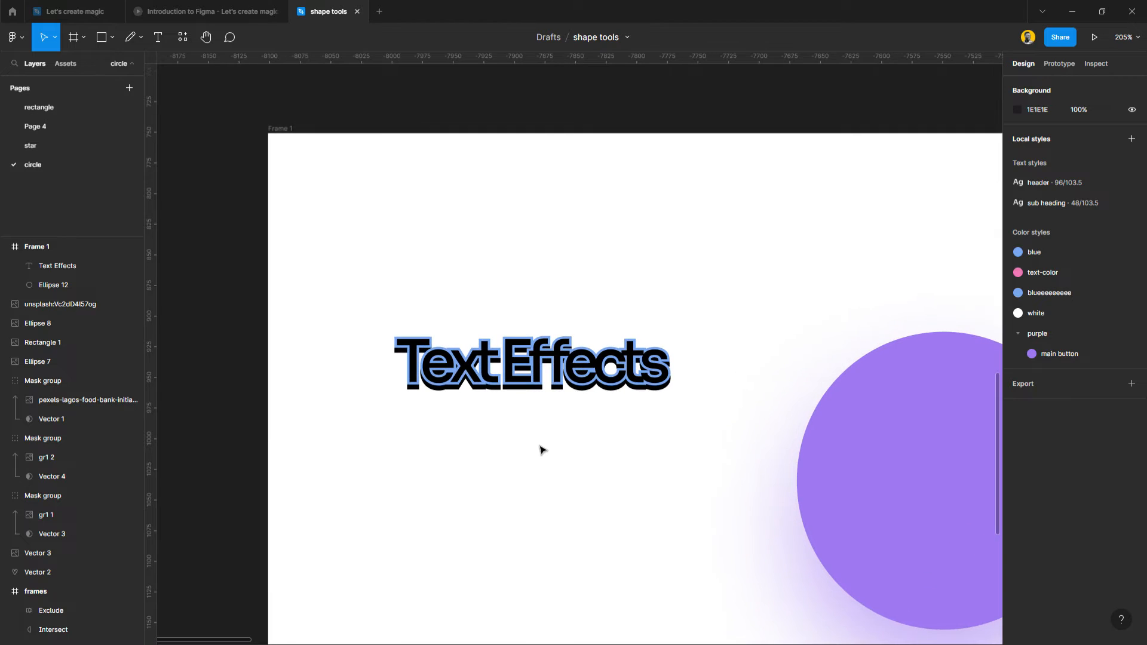
{"action": "left_click", "coordinate": [208, 12]}
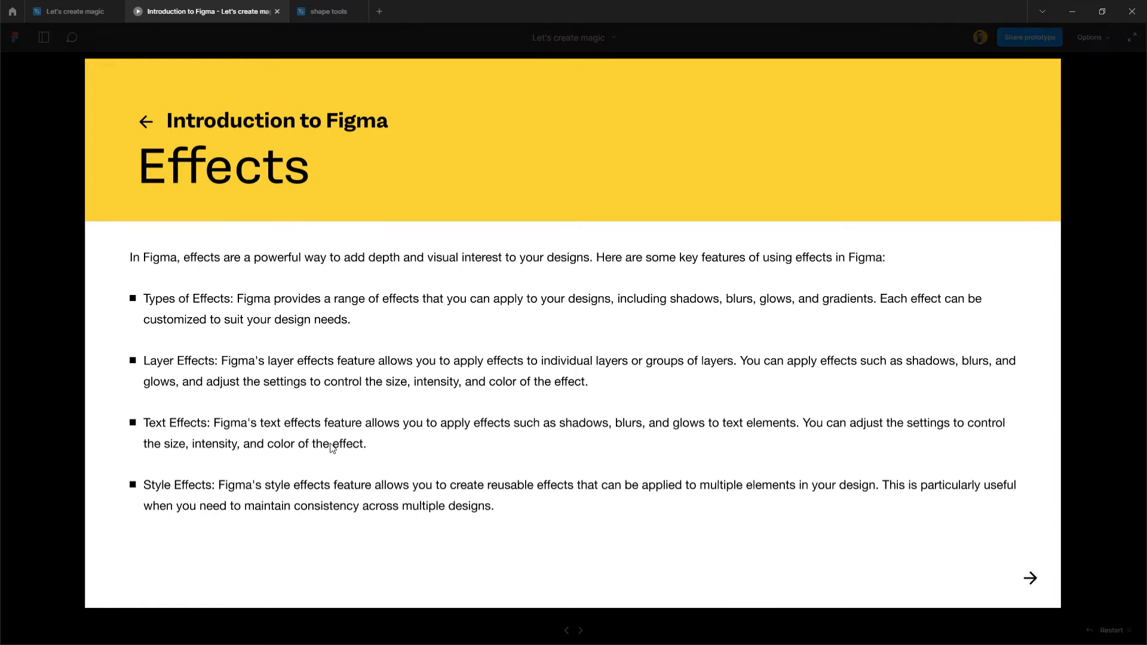
{"action": "left_click", "coordinate": [338, 11]}
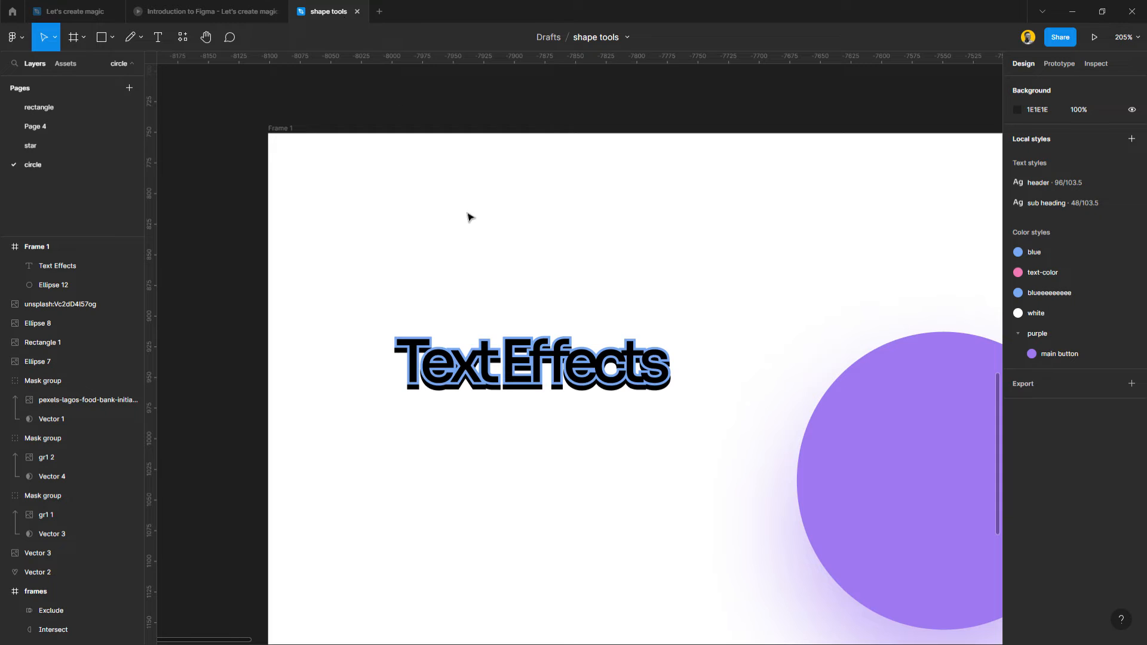
Duplicate the purple circle in Frame 1, keeping the shadowed one at X 812 and a copy without drop shadow at X 431, Y 162.
{"action": "scroll", "coordinate": [471, 426], "scroll_direction": "down", "scroll_amount": 3}
{"action": "scroll", "coordinate": [472, 426], "scroll_direction": "down", "scroll_amount": 3}
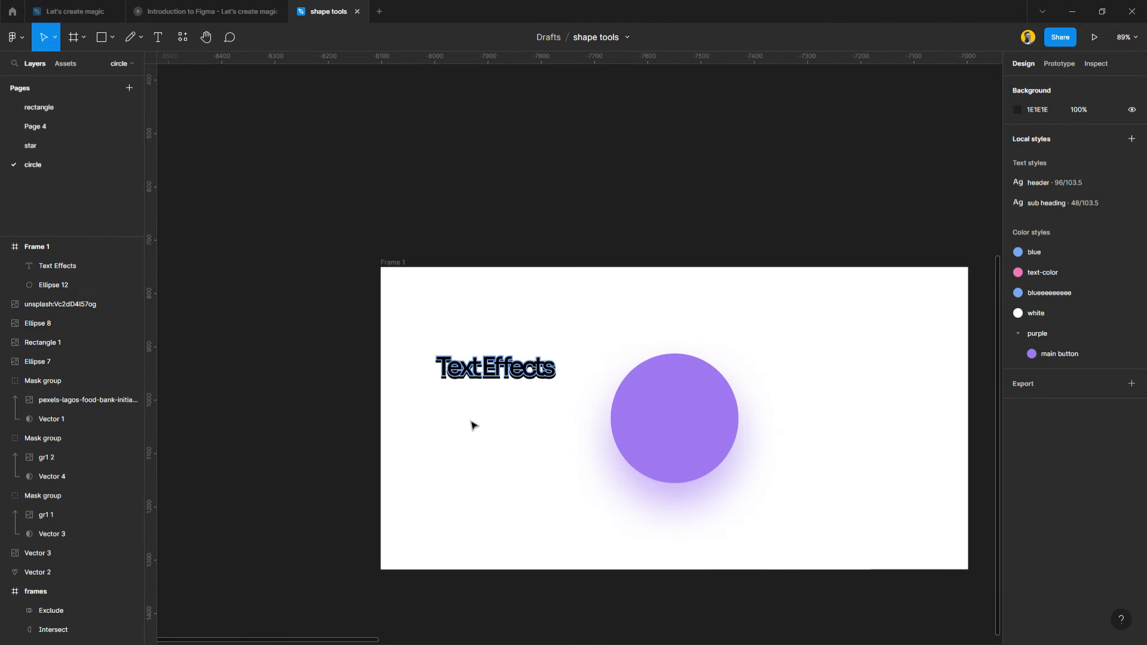
{"action": "scroll", "coordinate": [471, 425], "scroll_direction": "down", "scroll_amount": 2}
{"action": "left_click", "coordinate": [645, 390]}
{"action": "mouse_move", "coordinate": [677, 402]}
{"action": "left_mouse_down"}
{"action": "mouse_move", "coordinate": [883, 389]}
{"action": "mouse_move", "coordinate": [669, 390]}
{"action": "mouse_move", "coordinate": [688, 390]}
{"action": "left_mouse_up"}
{"action": "left_click", "coordinate": [1132, 406]}
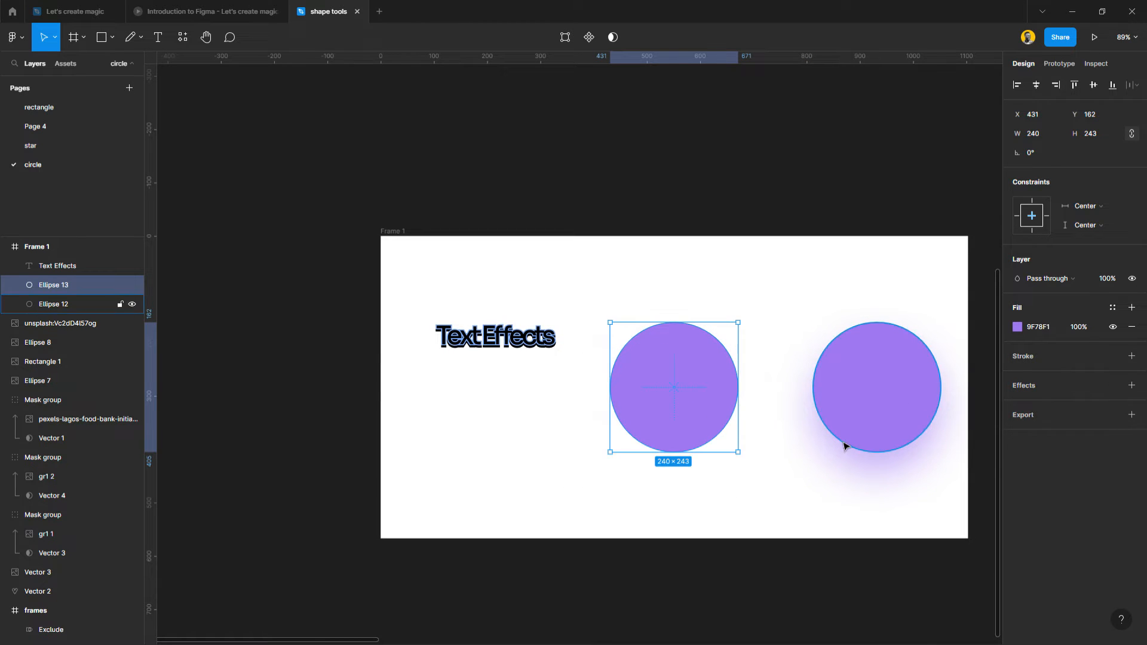
Copy the shadowless circle to X 89, Y 162 and move the "Text Effects" text above the circles to X 326, Y 48.
{"action": "left_click_drag", "start_coordinate": [715, 420], "coordinate": [543, 397], "text": "alt"}
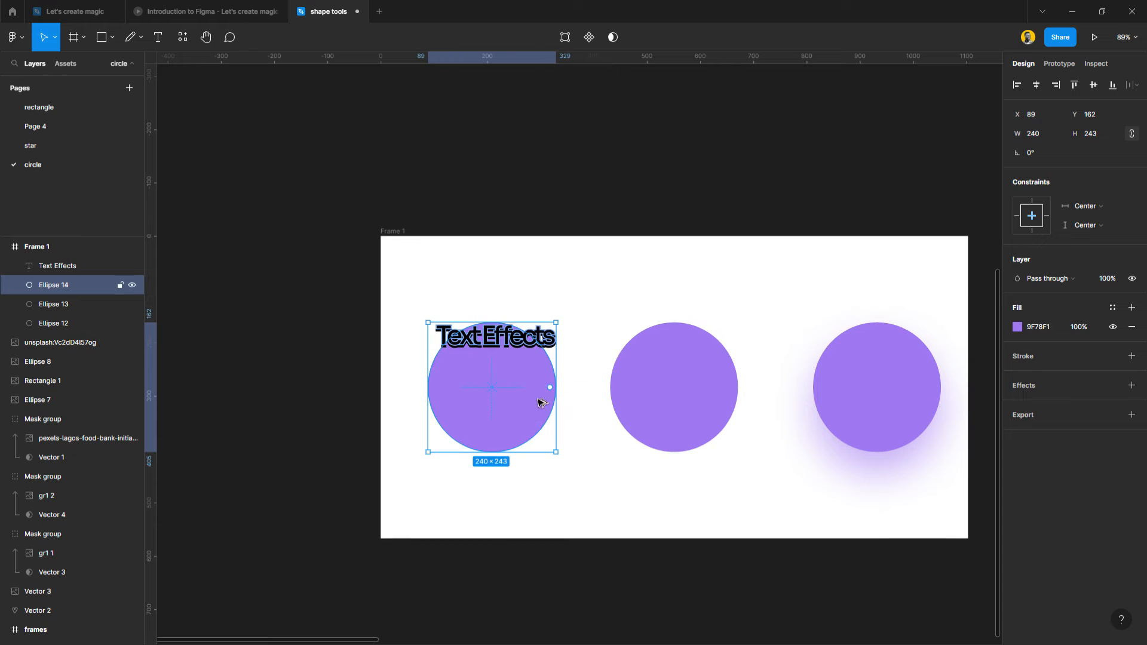
{"action": "left_click", "coordinate": [552, 345]}
{"action": "left_click_drag", "start_coordinate": [552, 345], "coordinate": [671, 285]}
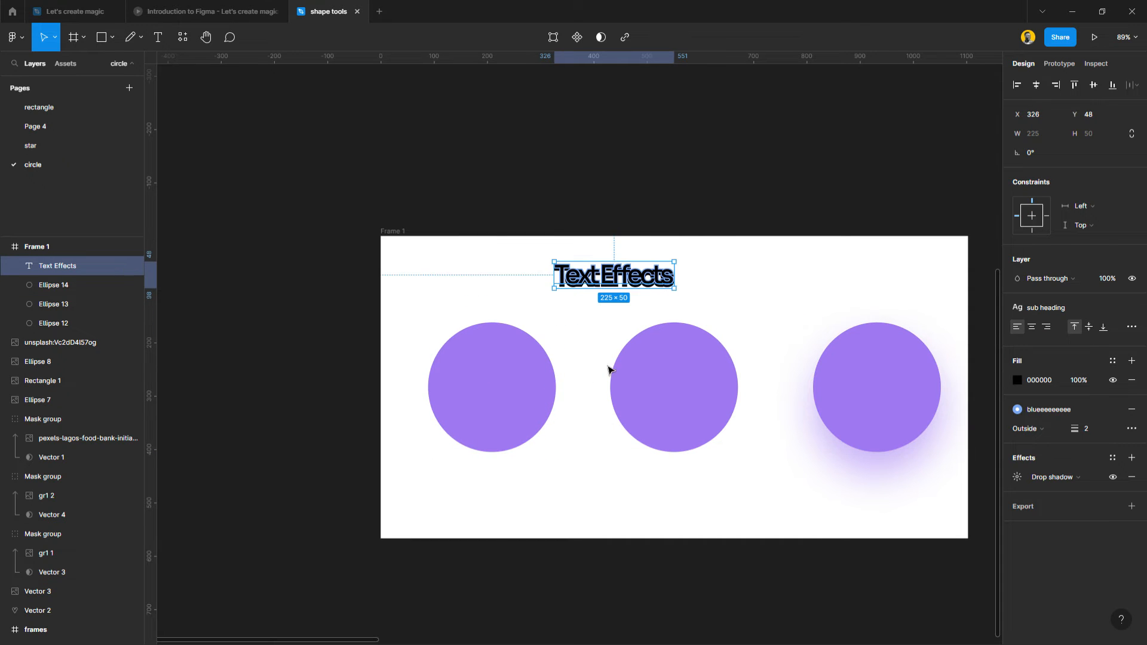
{"action": "left_click", "coordinate": [526, 416]}
{"action": "left_click", "coordinate": [635, 483]}
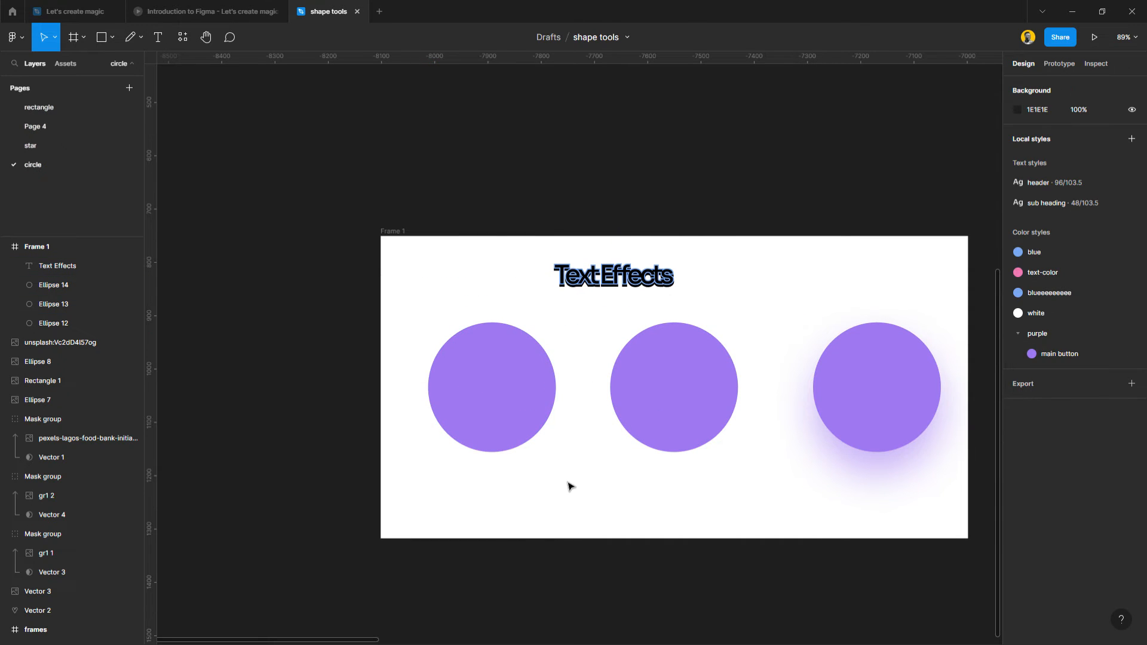
Fill the leftmost circle in Frame 1 with white FFFFFF sampled from the frame's background.
{"action": "scroll", "coordinate": [569, 484], "scroll_direction": "up", "scroll_amount": 1}
{"action": "left_click", "coordinate": [519, 410]}
{"action": "scroll", "coordinate": [533, 404], "scroll_direction": "down", "scroll_amount": 5}
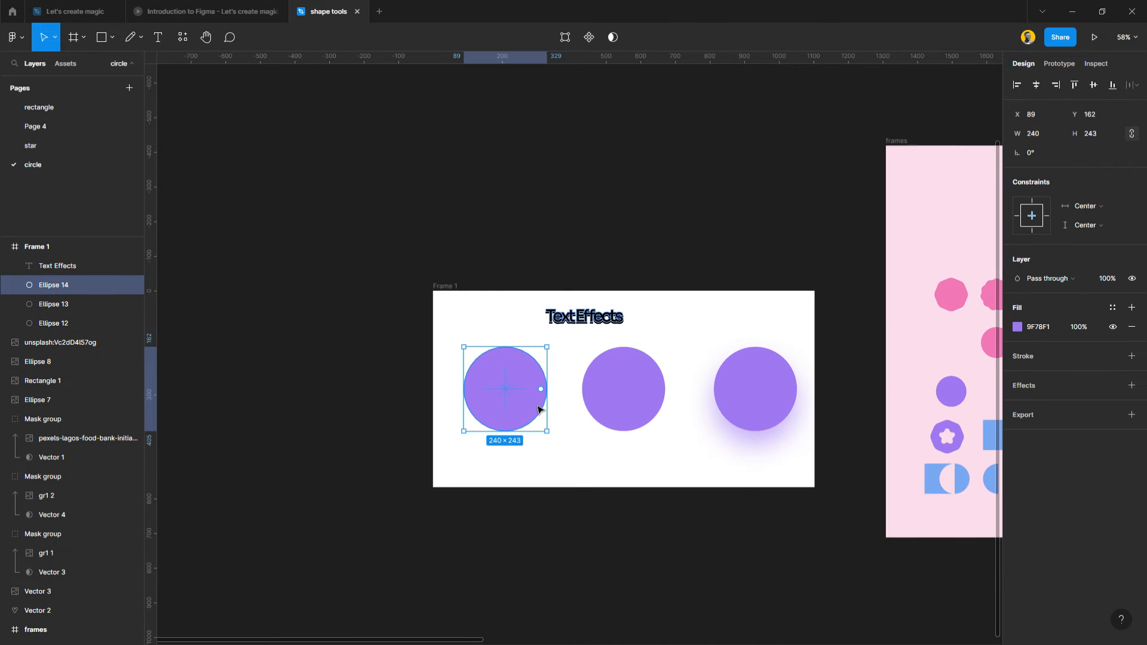
{"action": "key", "text": "i"}
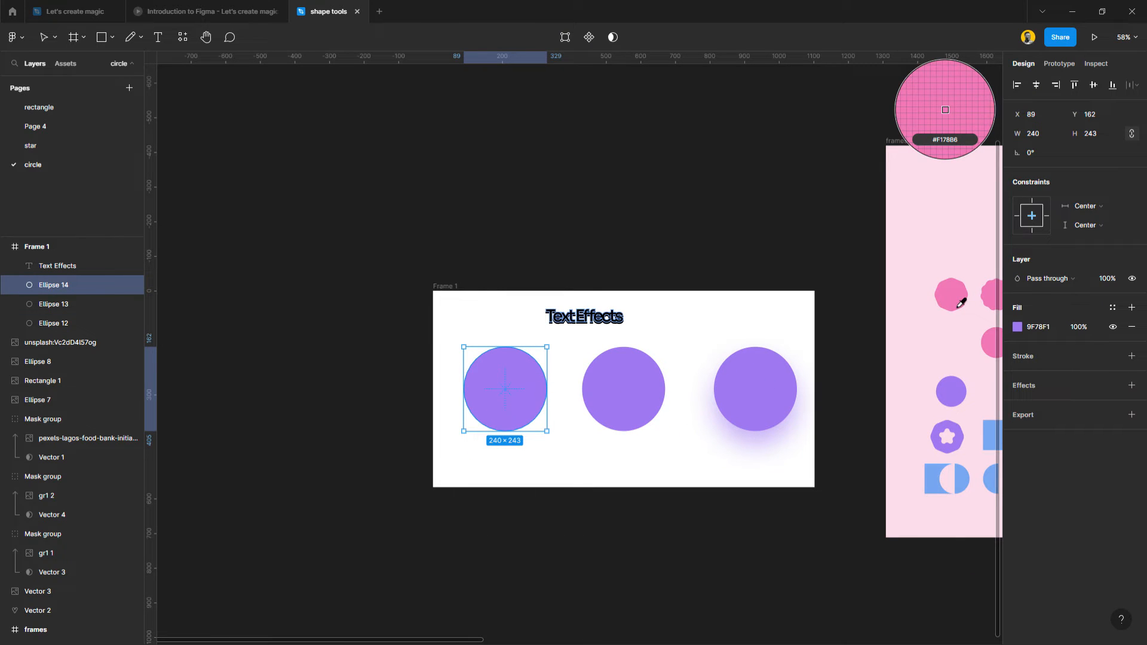
{"action": "left_click", "coordinate": [706, 312]}
{"action": "key", "text": "Escape"}
{"action": "scroll", "coordinate": [593, 430], "scroll_direction": "up", "scroll_amount": 2}
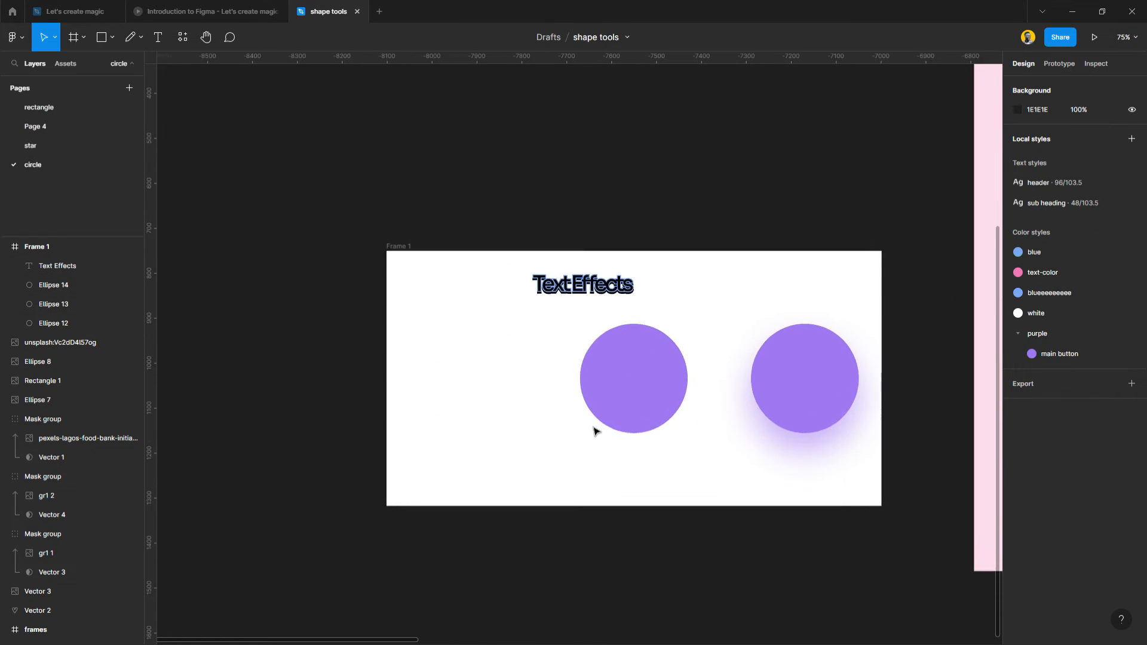
Save the drop shadow of the rightmost circle as a new effect style named "drop shadow".
{"action": "scroll", "coordinate": [593, 430], "scroll_direction": "up", "scroll_amount": 2}
{"action": "left_click", "coordinate": [877, 399]}
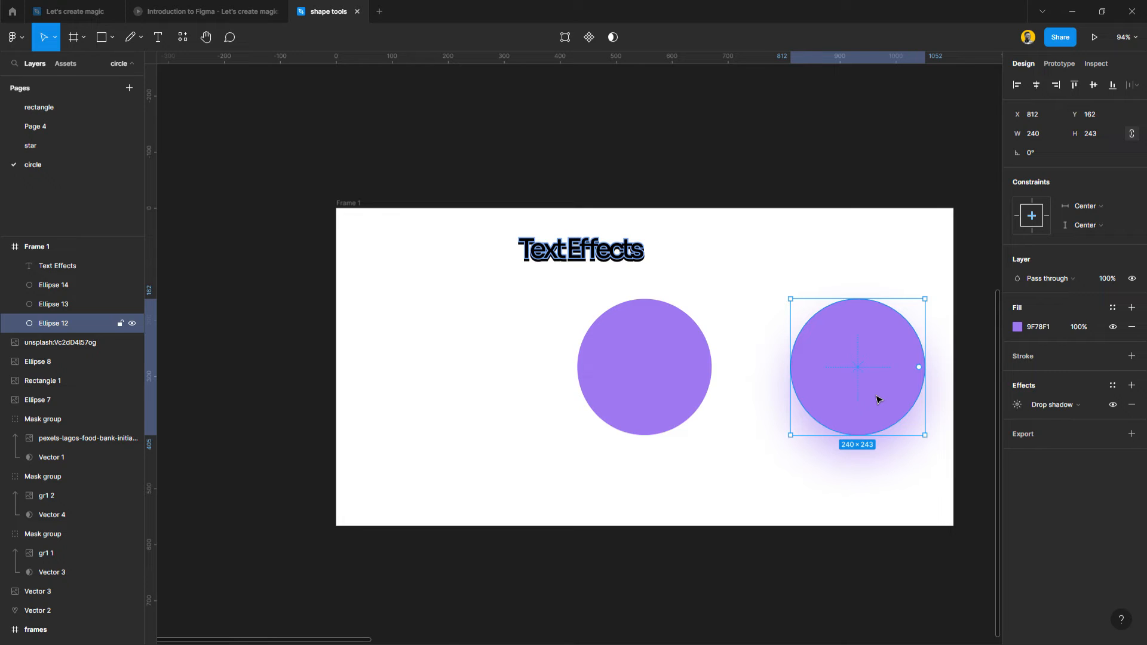
{"action": "left_click", "coordinate": [1114, 388]}
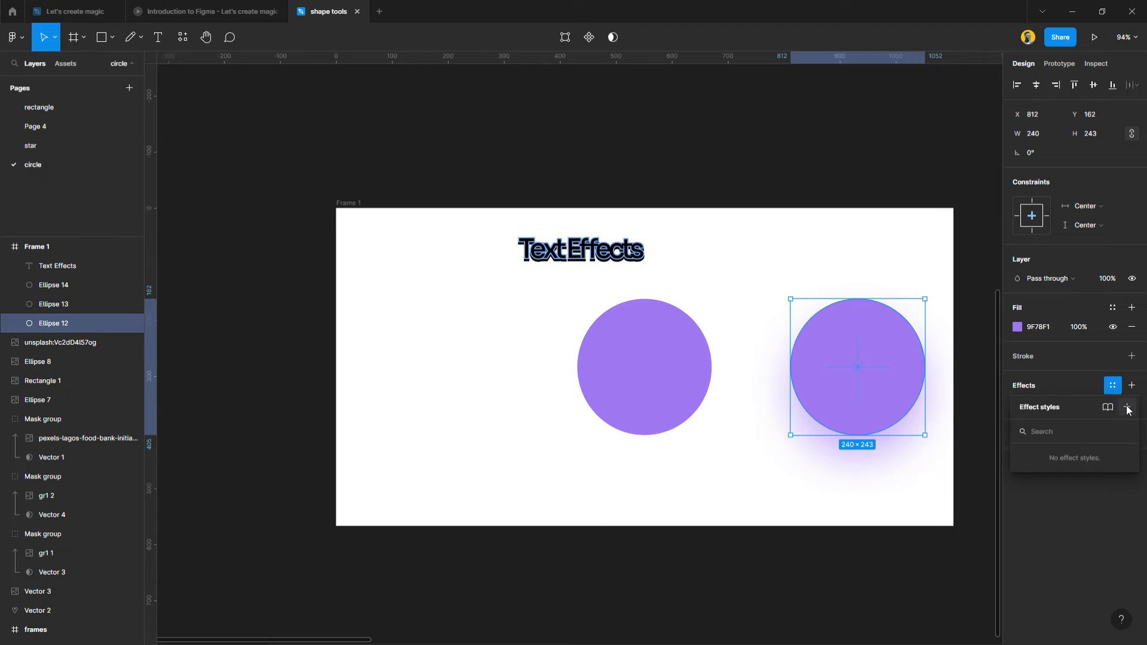
{"action": "left_click", "coordinate": [1127, 408]}
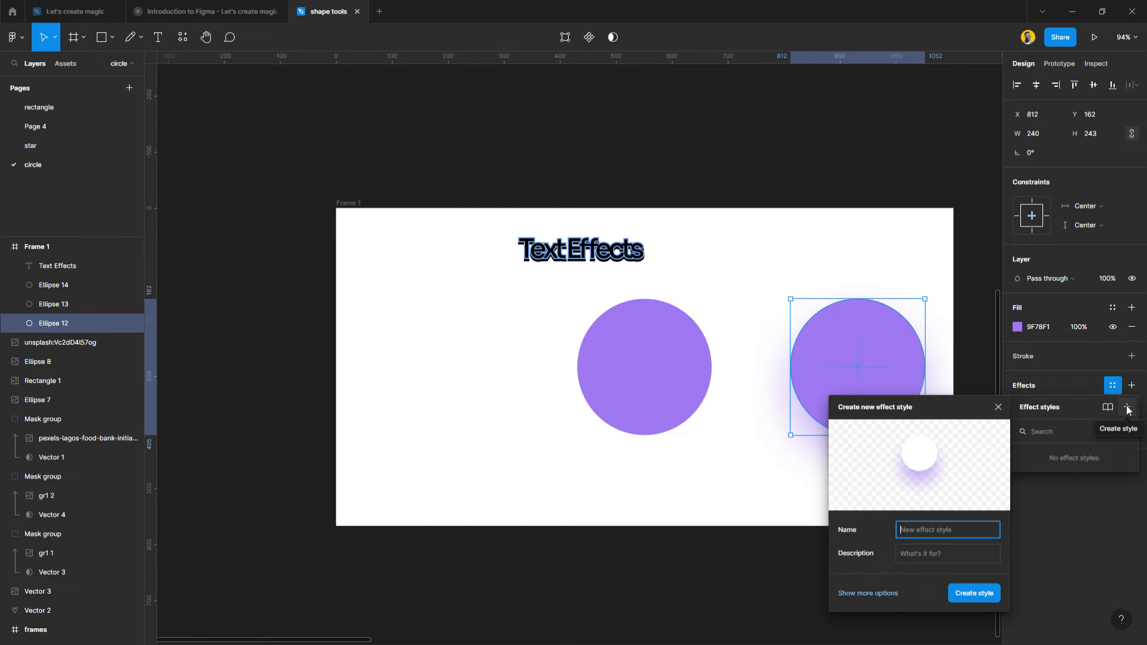
{"action": "type", "text": "drop shadow"}
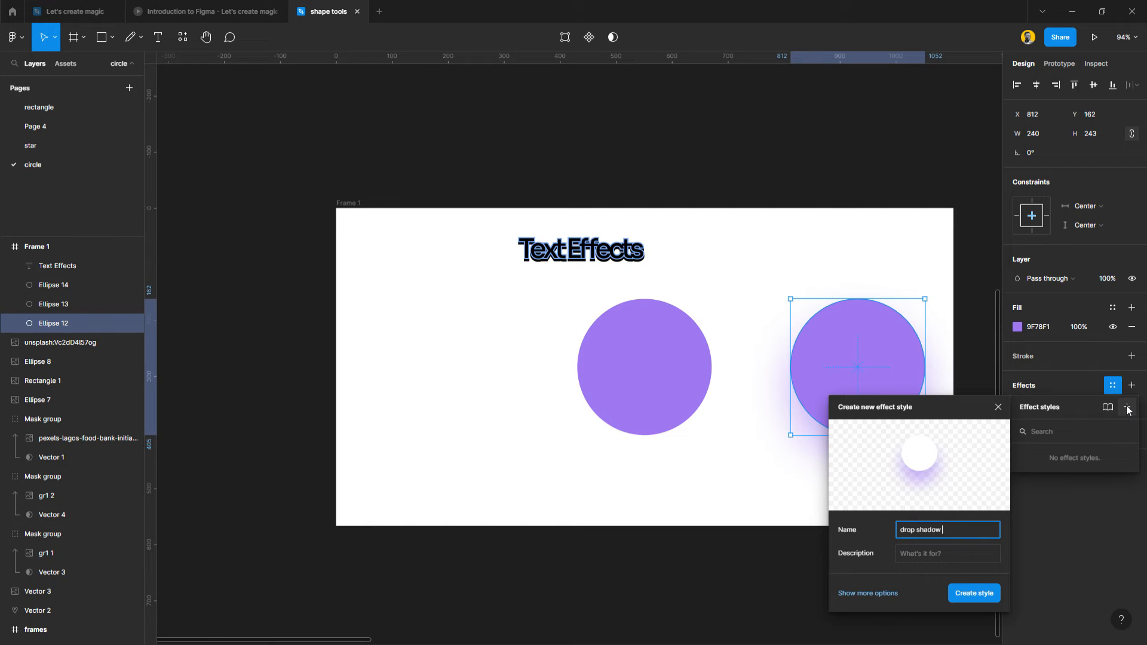
{"action": "key", "text": "Return"}
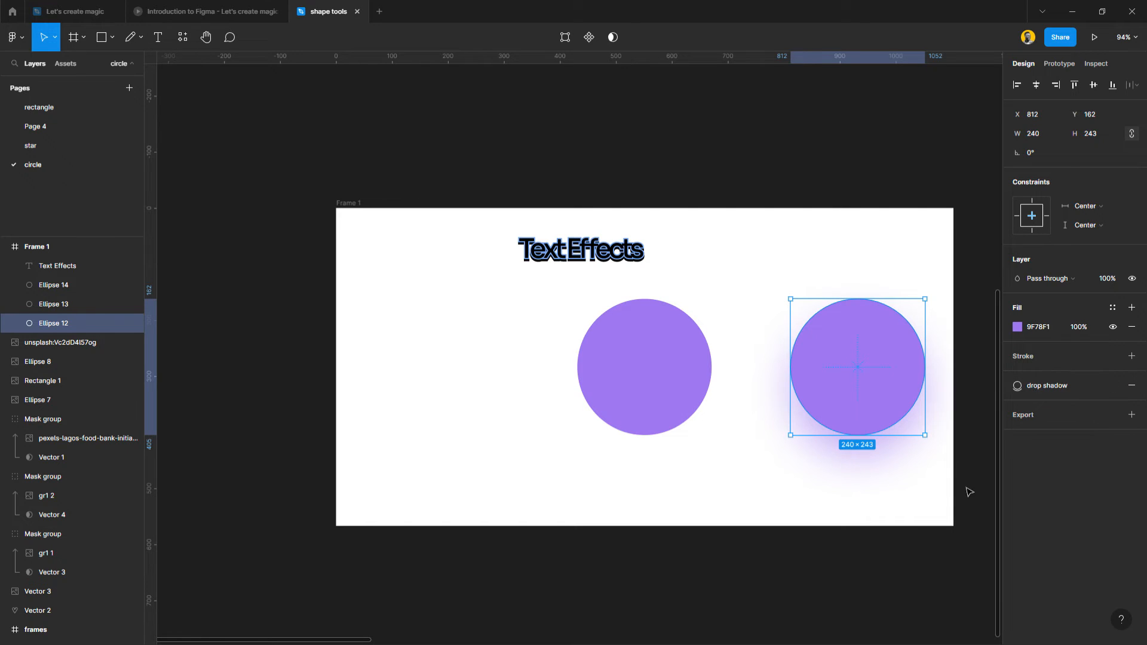
{"action": "left_click", "coordinate": [861, 578]}
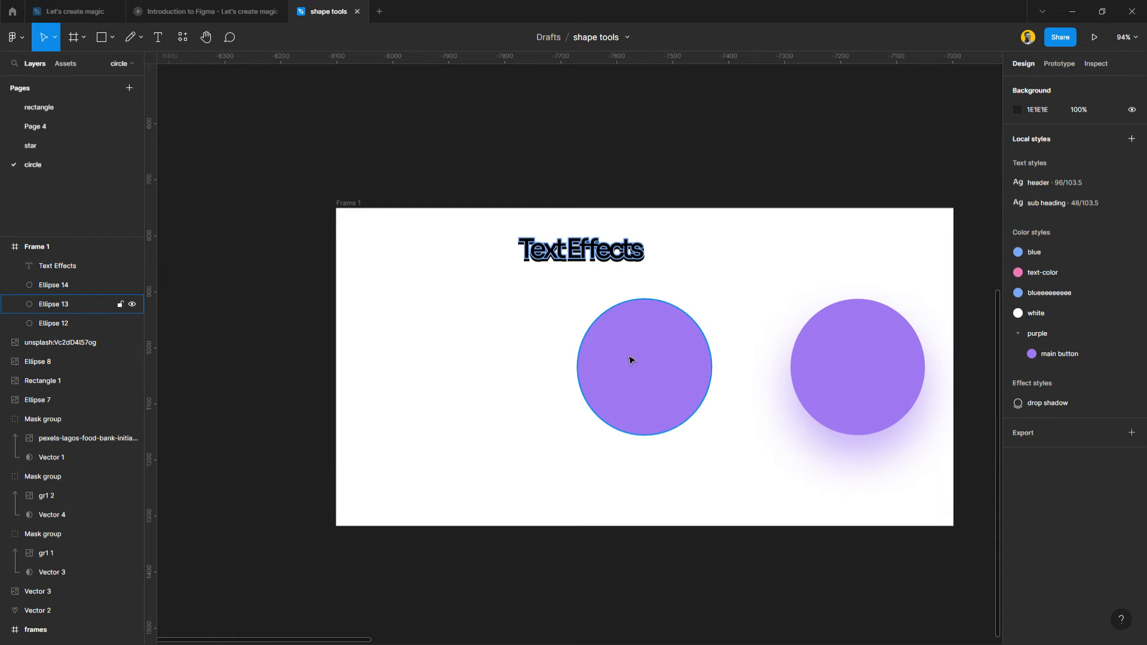
Change the stroke of the "Text Effects" text to a purple color style.
{"action": "left_click", "coordinate": [594, 258]}
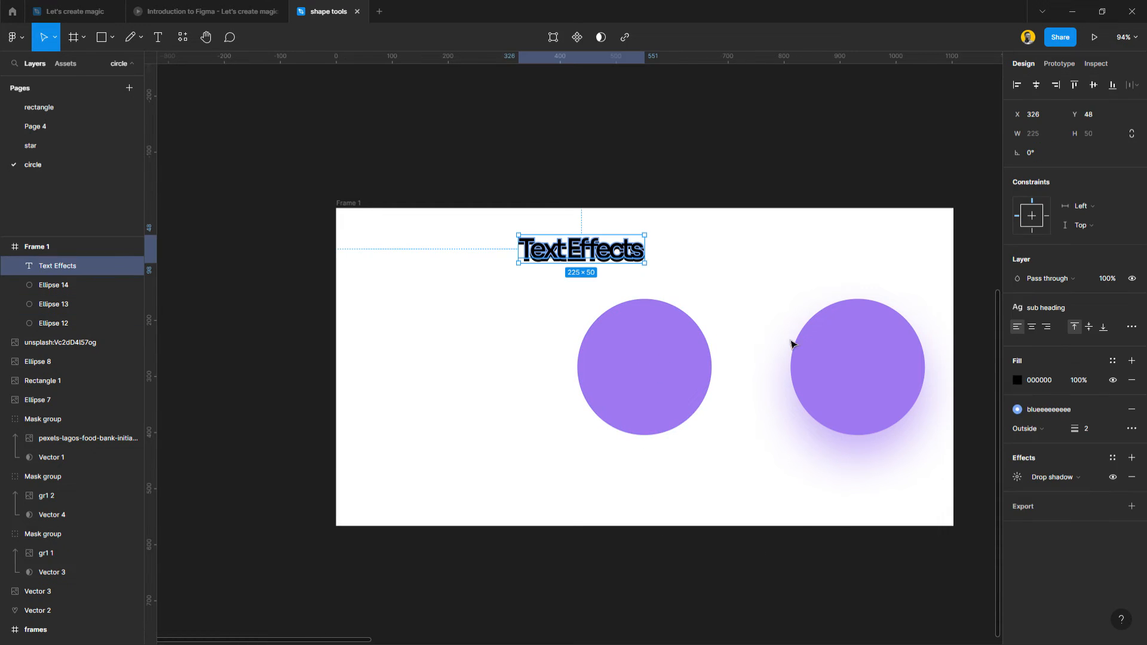
{"action": "left_click", "coordinate": [1055, 409]}
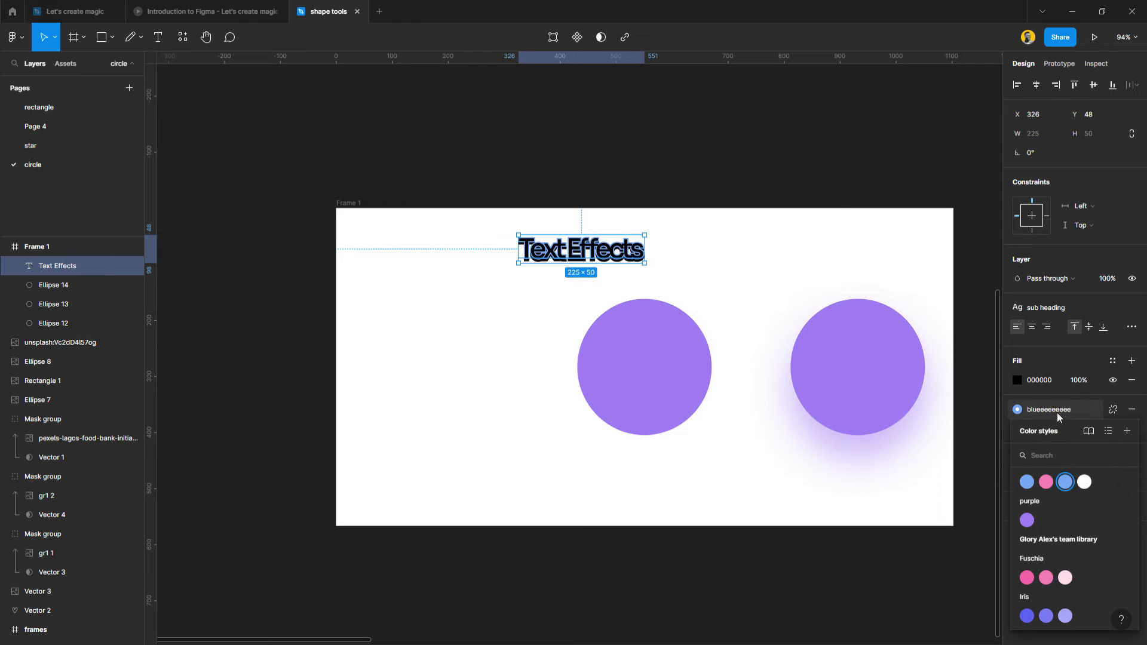
{"action": "left_click", "coordinate": [1041, 568]}
{"action": "left_click", "coordinate": [760, 564]}
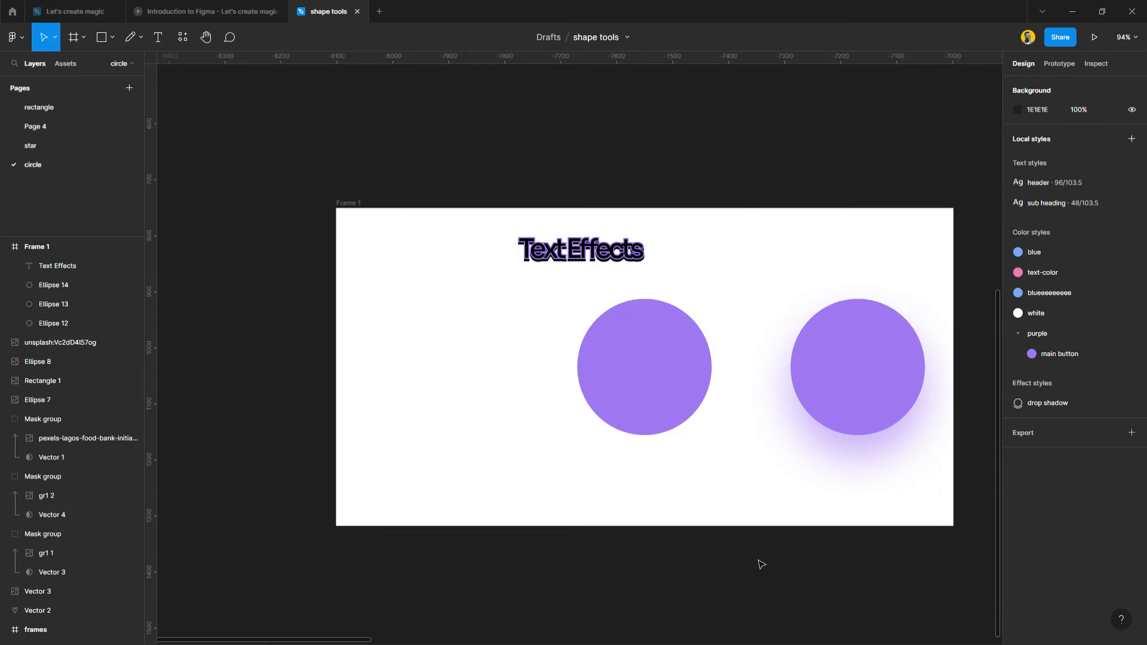
Apply the "drop shadow" effect style to the middle purple circle.
{"action": "left_click", "coordinate": [668, 361]}
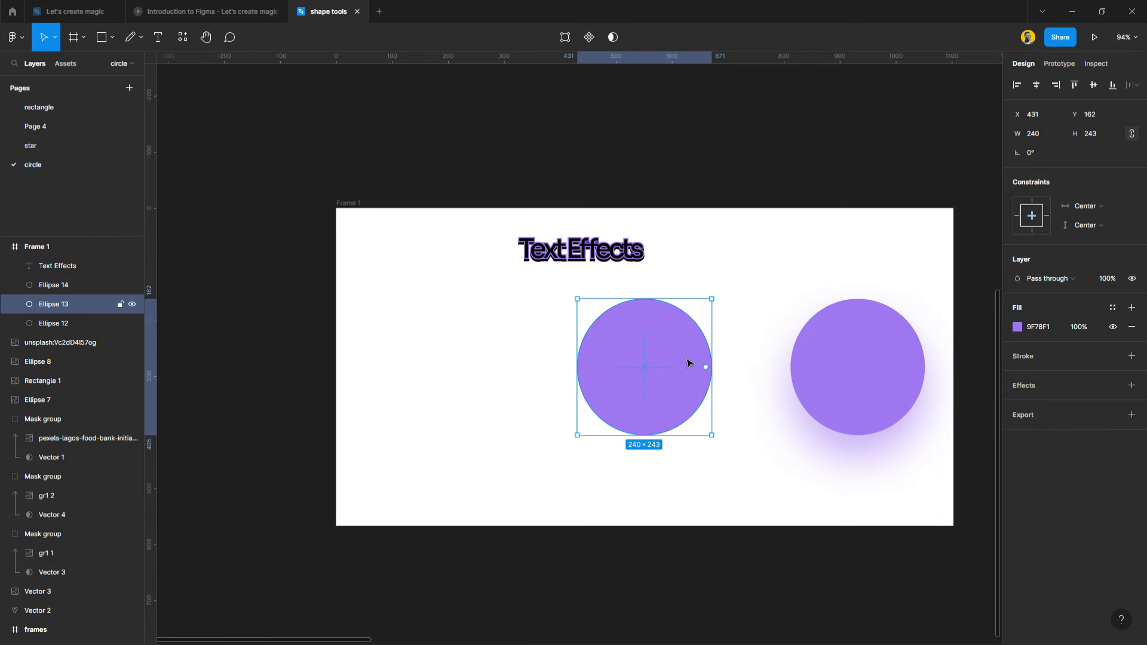
{"action": "scroll", "coordinate": [686, 363], "scroll_direction": "up", "scroll_amount": 5}
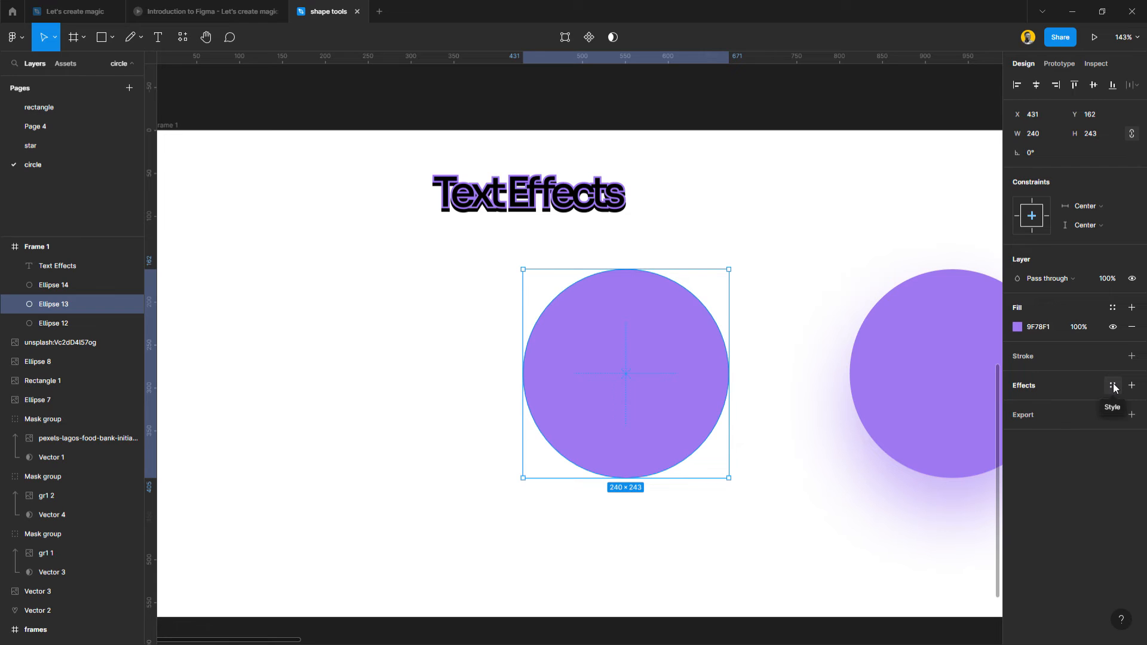
{"action": "left_click", "coordinate": [1113, 386]}
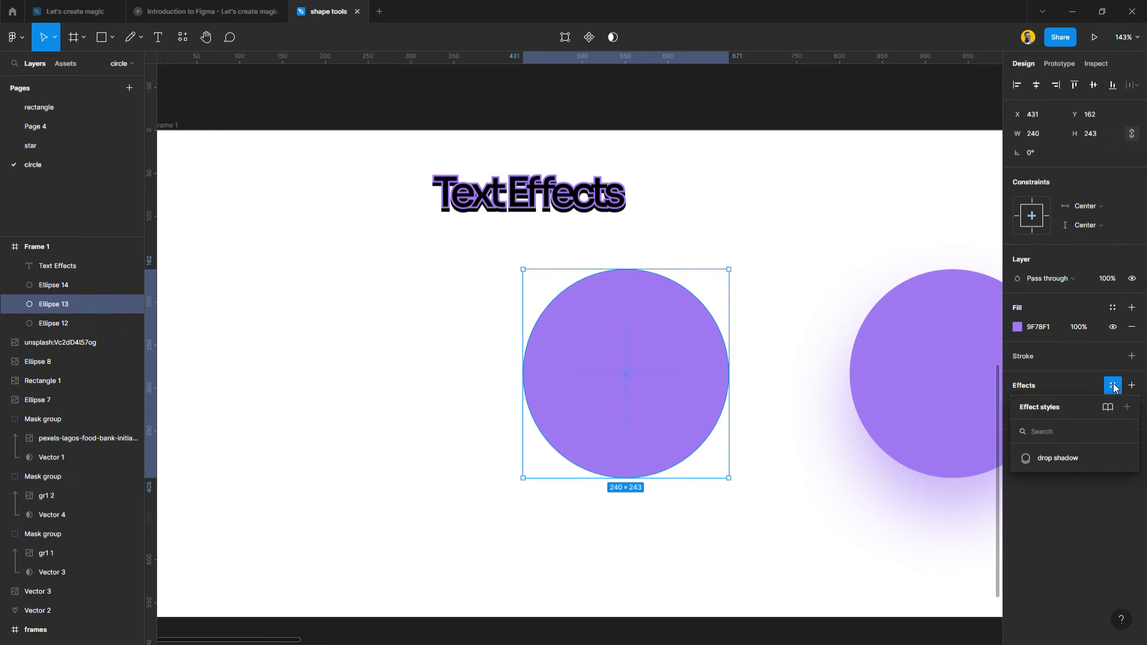
{"action": "left_click", "coordinate": [1072, 463]}
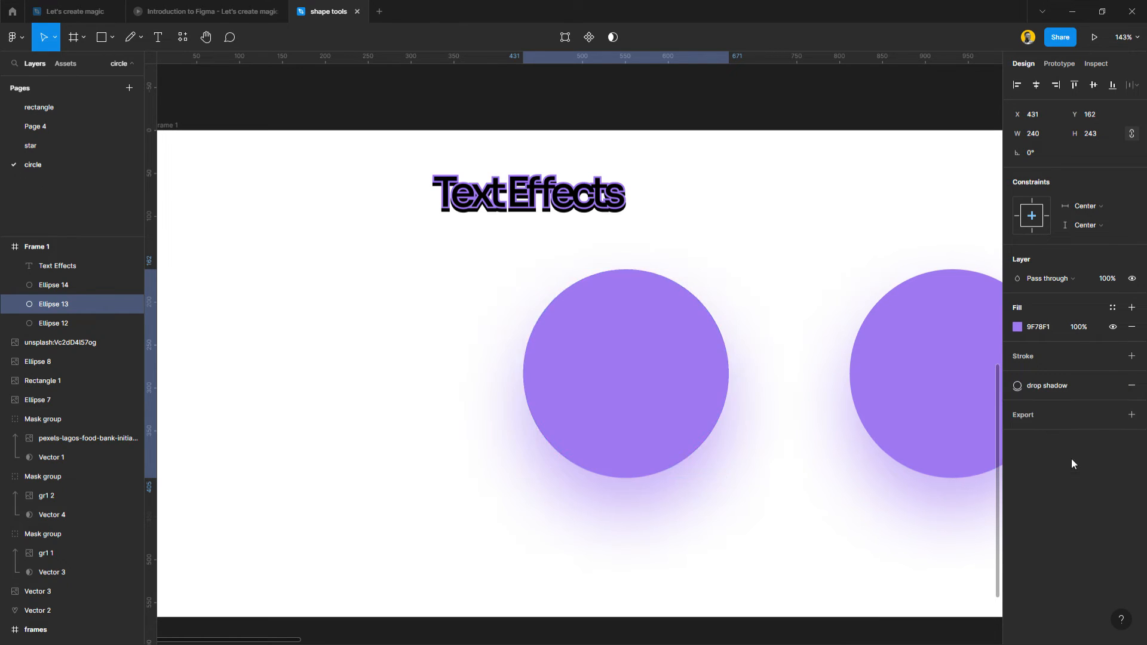
Apply the "drop shadow" effect style to the white circle at X 89.
{"action": "left_click", "coordinate": [309, 373]}
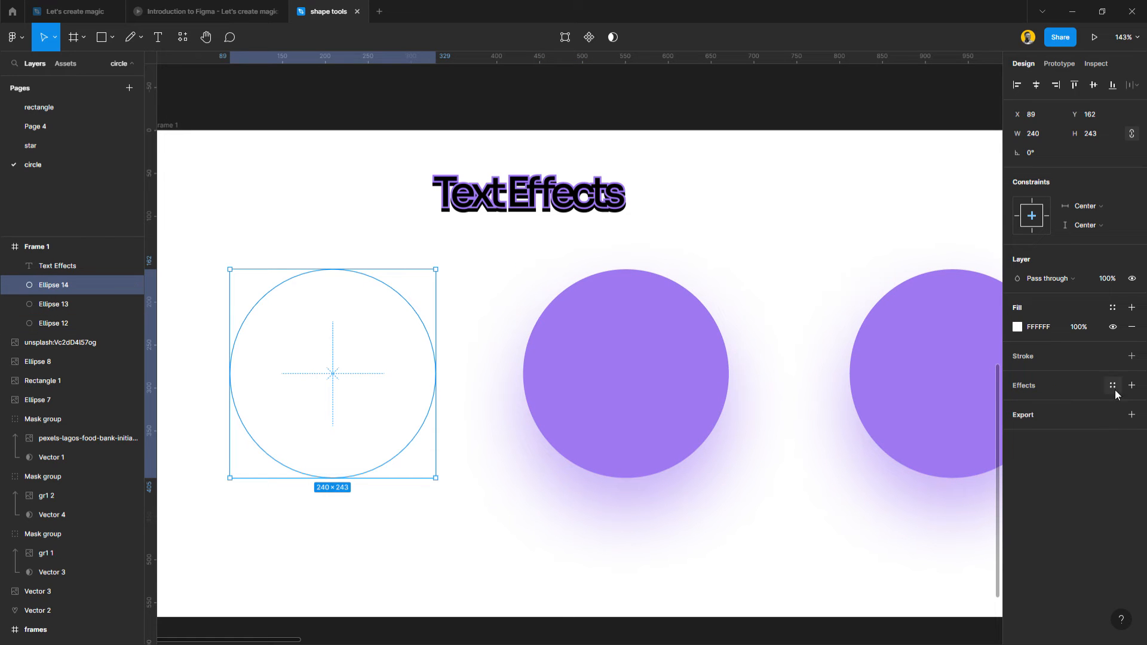
{"action": "left_click", "coordinate": [1113, 385]}
{"action": "left_click", "coordinate": [1072, 458]}
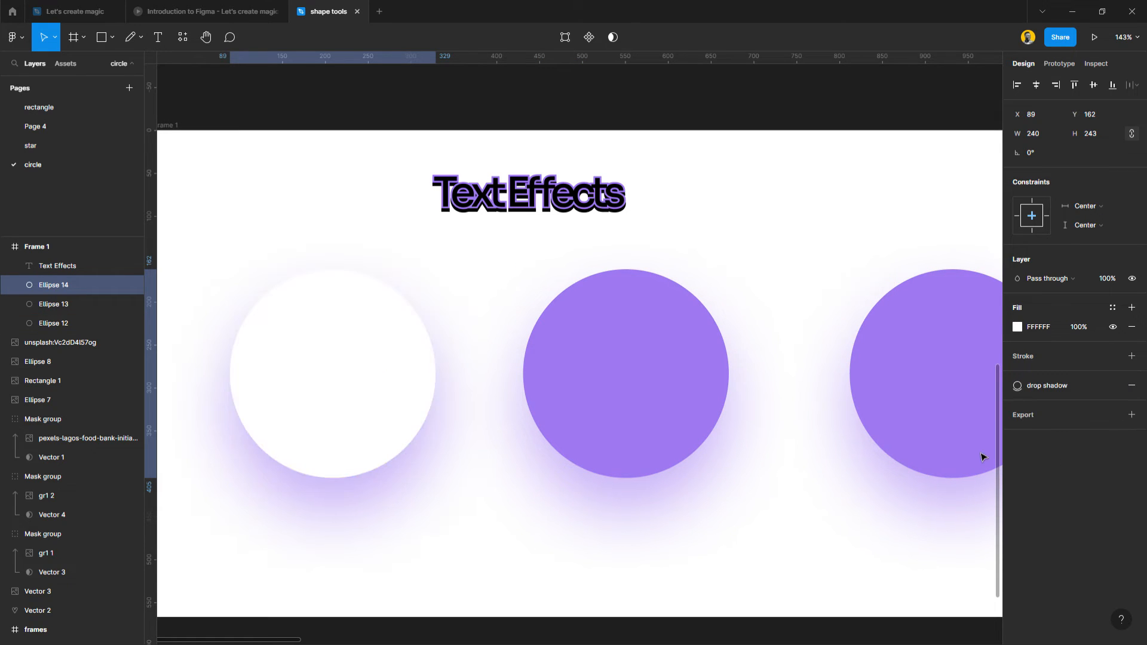
{"action": "left_click", "coordinate": [676, 494]}
{"action": "scroll", "coordinate": [619, 468], "scroll_direction": "down", "scroll_amount": 5}
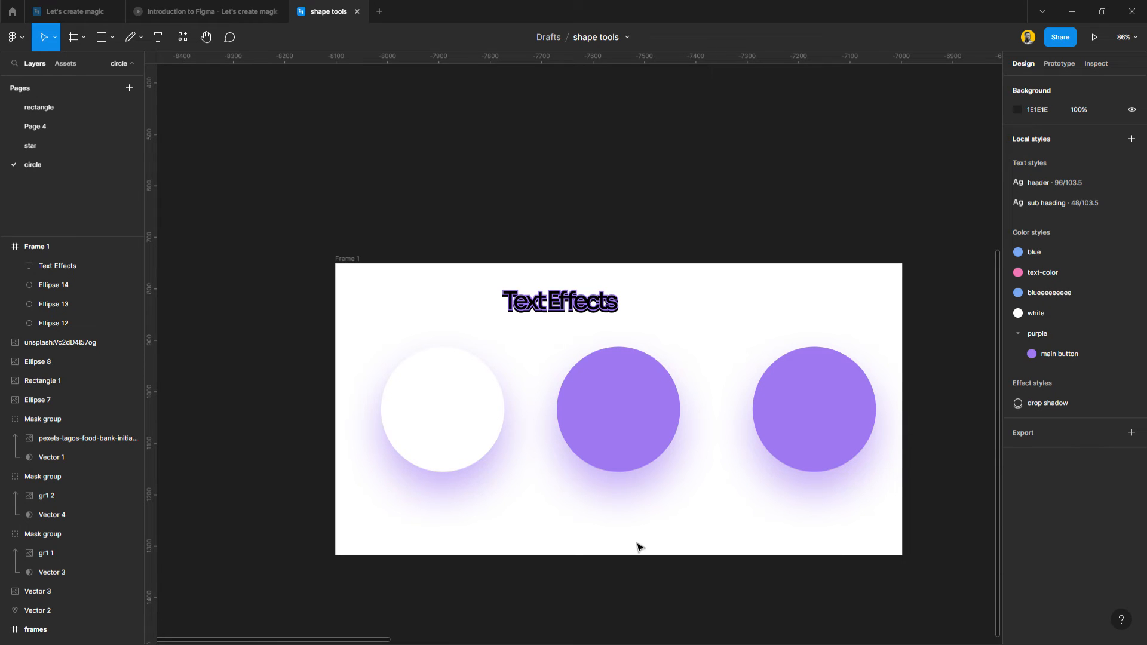
Fill the white circle with the color style from the purple group.
{"action": "left_click", "coordinate": [500, 419]}
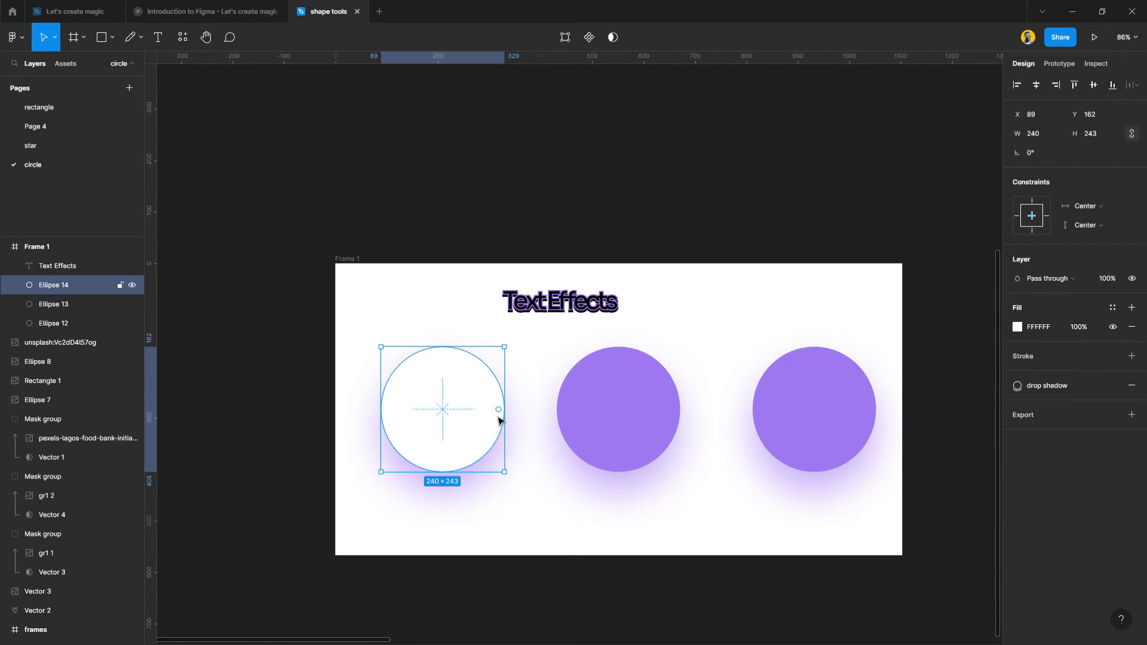
{"action": "left_click", "coordinate": [1113, 307]}
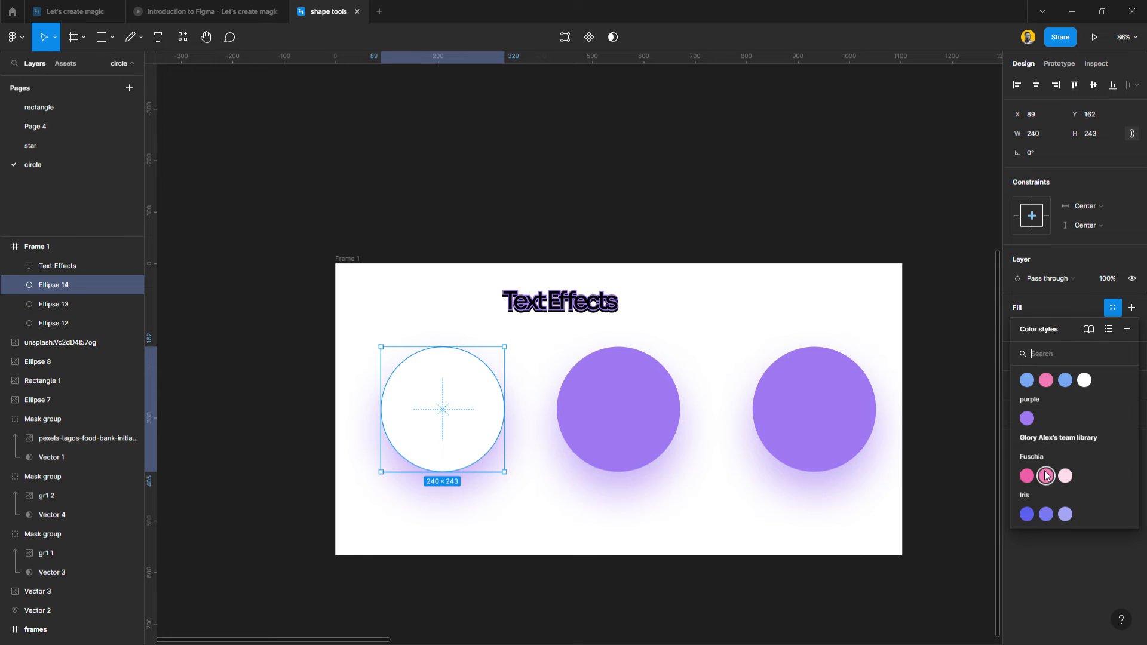
{"action": "left_click", "coordinate": [1027, 419]}
{"action": "left_click", "coordinate": [509, 578]}
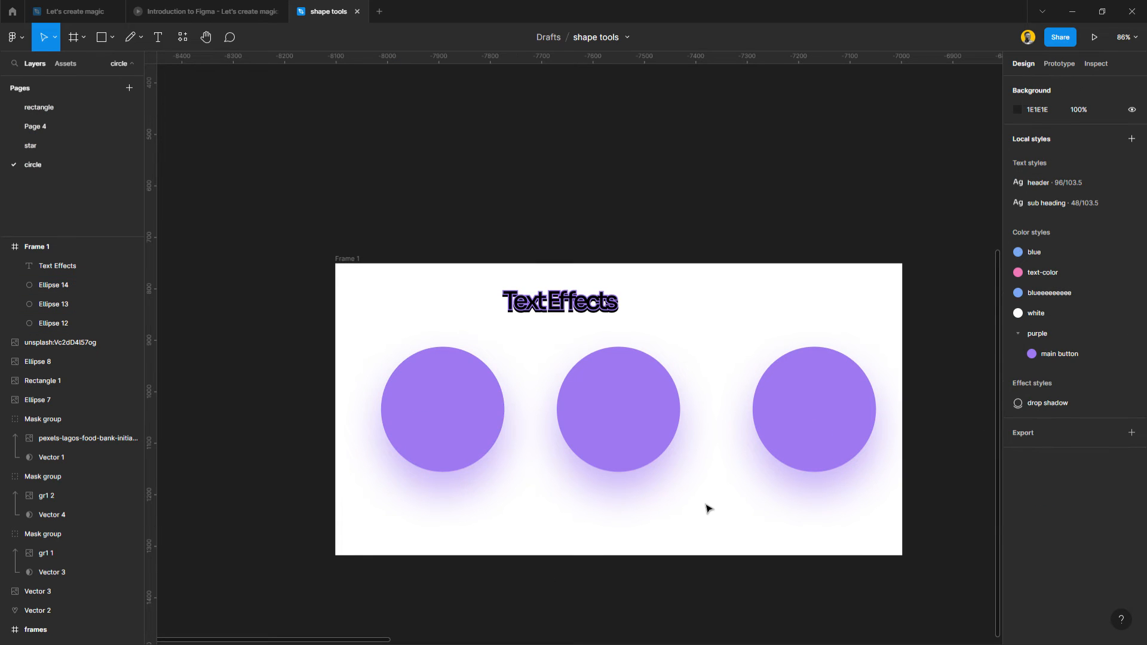
Inspect the shadow color settings of the "drop shadow" effect style.
{"action": "scroll", "coordinate": [708, 509], "scroll_direction": "up", "scroll_amount": 1}
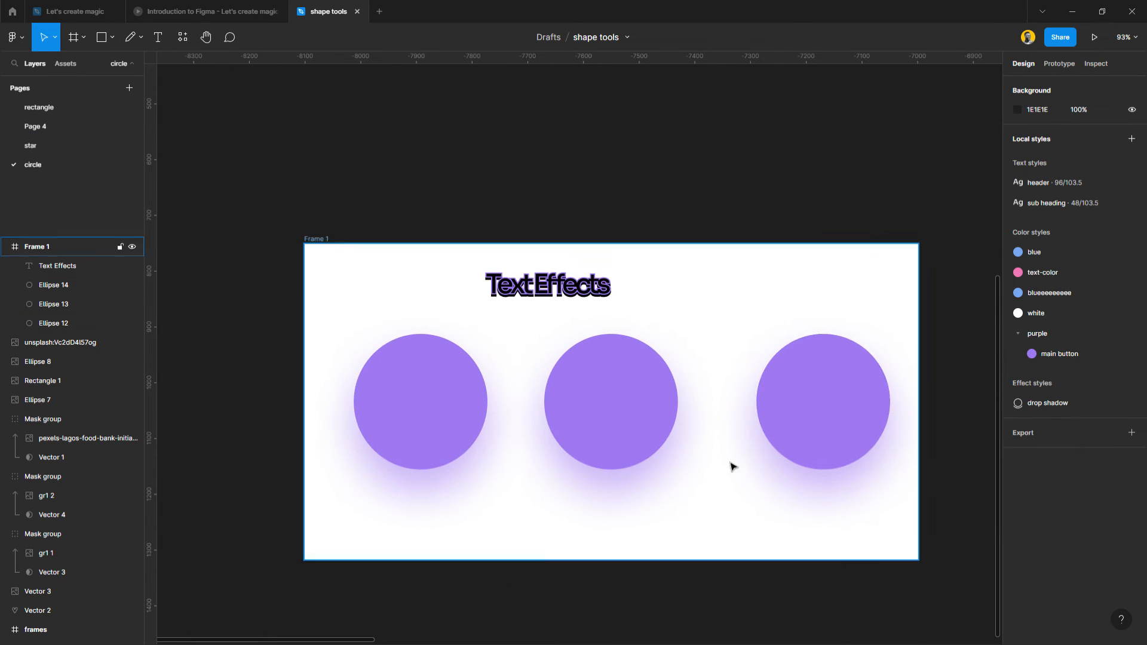
{"action": "left_click", "coordinate": [638, 426]}
{"action": "left_click", "coordinate": [895, 599]}
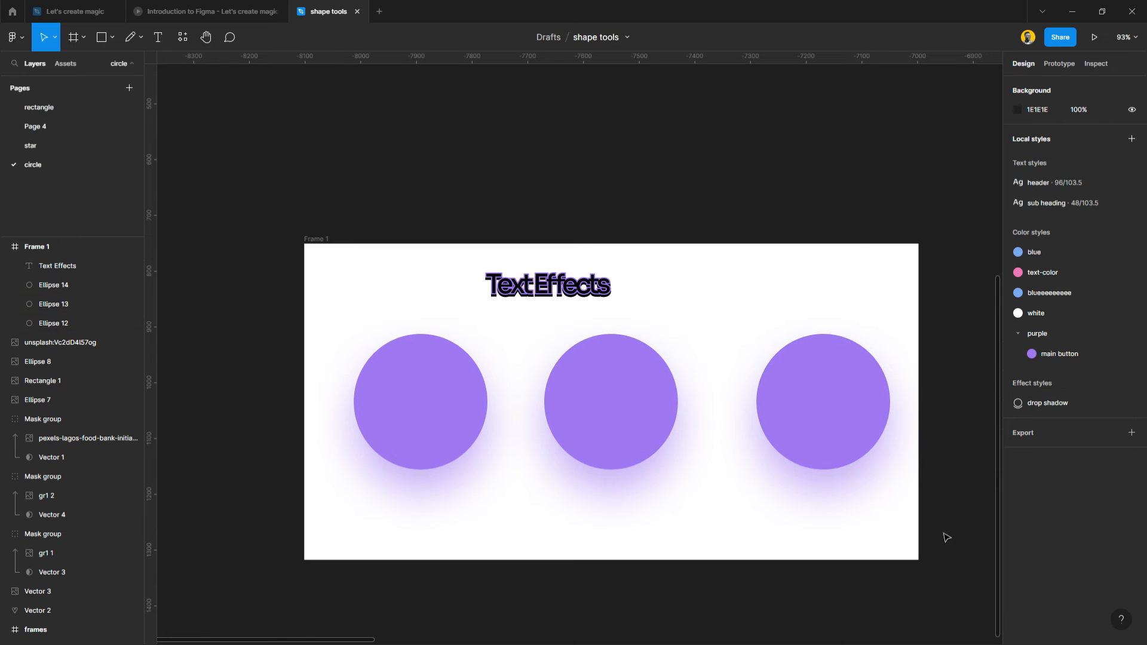
{"action": "left_click", "coordinate": [1131, 404]}
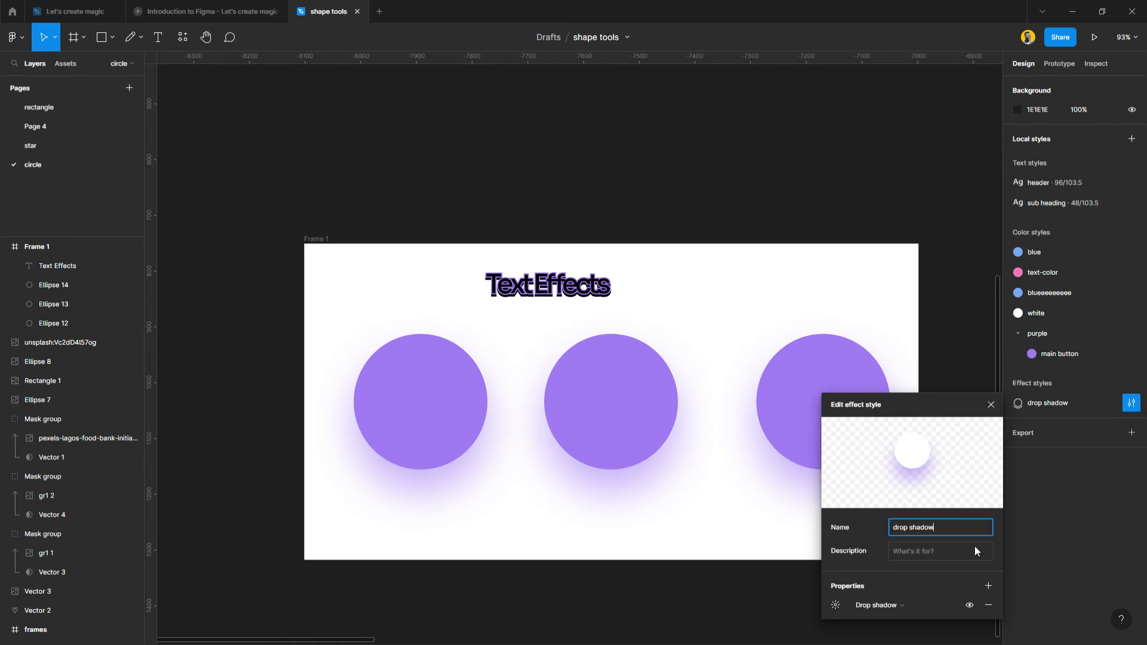
{"action": "left_click", "coordinate": [836, 605]}
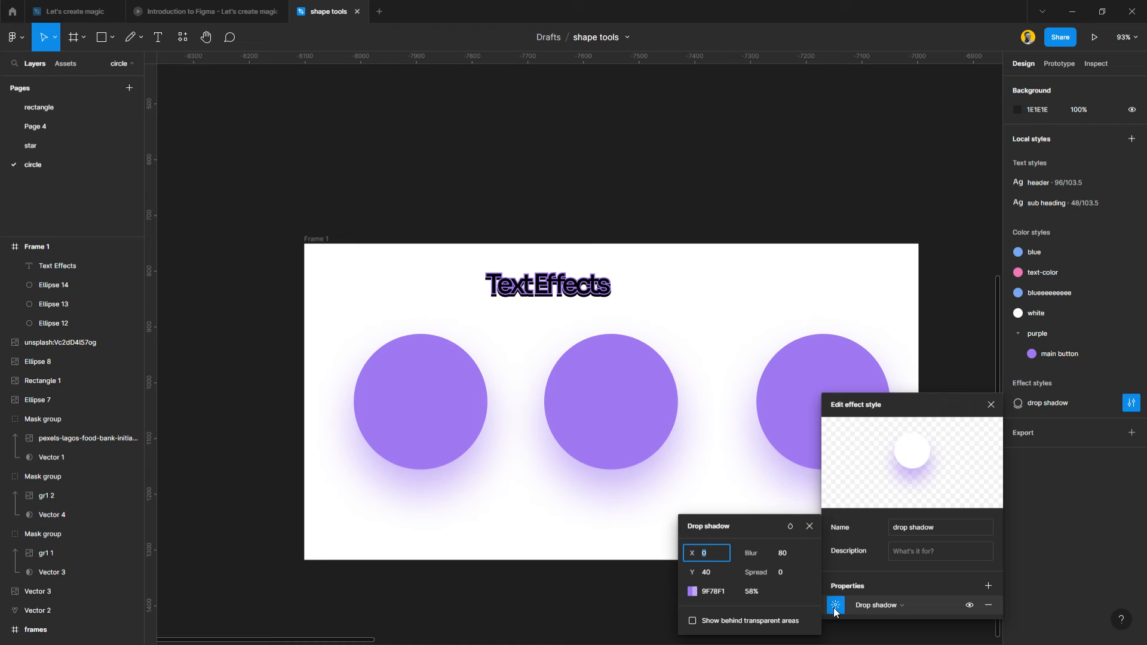
{"action": "left_click", "coordinate": [695, 591]}
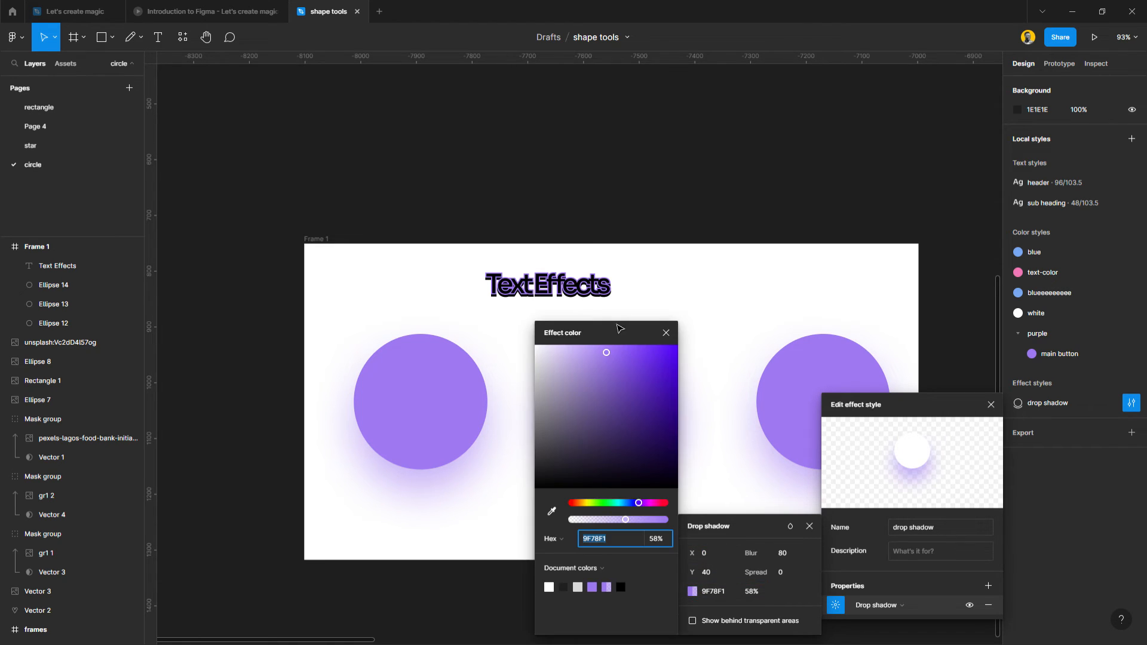
{"action": "left_click_drag", "start_coordinate": [615, 340], "coordinate": [854, 350]}
{"action": "mouse_move", "coordinate": [854, 530]}
{"action": "left_mouse_down"}
{"action": "mouse_move", "coordinate": [747, 535]}
{"action": "mouse_move", "coordinate": [1016, 541]}
{"action": "mouse_move", "coordinate": [823, 547]}
{"action": "mouse_move", "coordinate": [860, 546]}
{"action": "mouse_move", "coordinate": [851, 549]}
{"action": "left_mouse_up"}
{"action": "left_click", "coordinate": [894, 343]}
{"action": "left_click", "coordinate": [926, 344]}
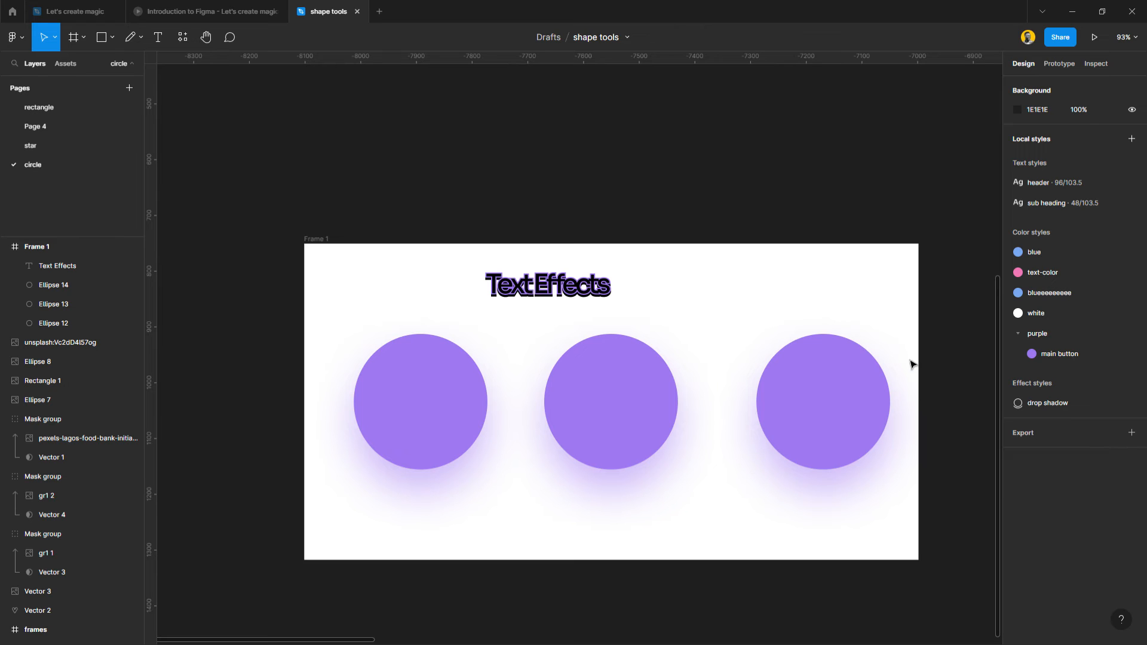
Advance the "Introduction to Figma" presentation to its Interactive Effects page and return to the "shape tools" file.
{"action": "left_click", "coordinate": [252, 10]}
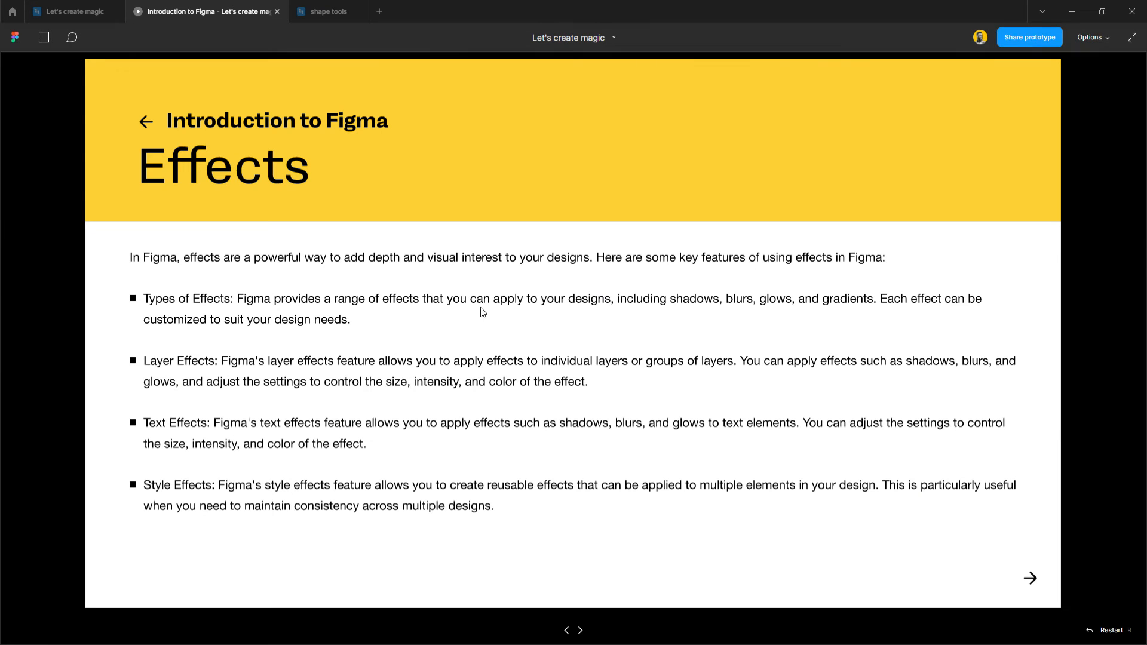
{"action": "left_click", "coordinate": [582, 631]}
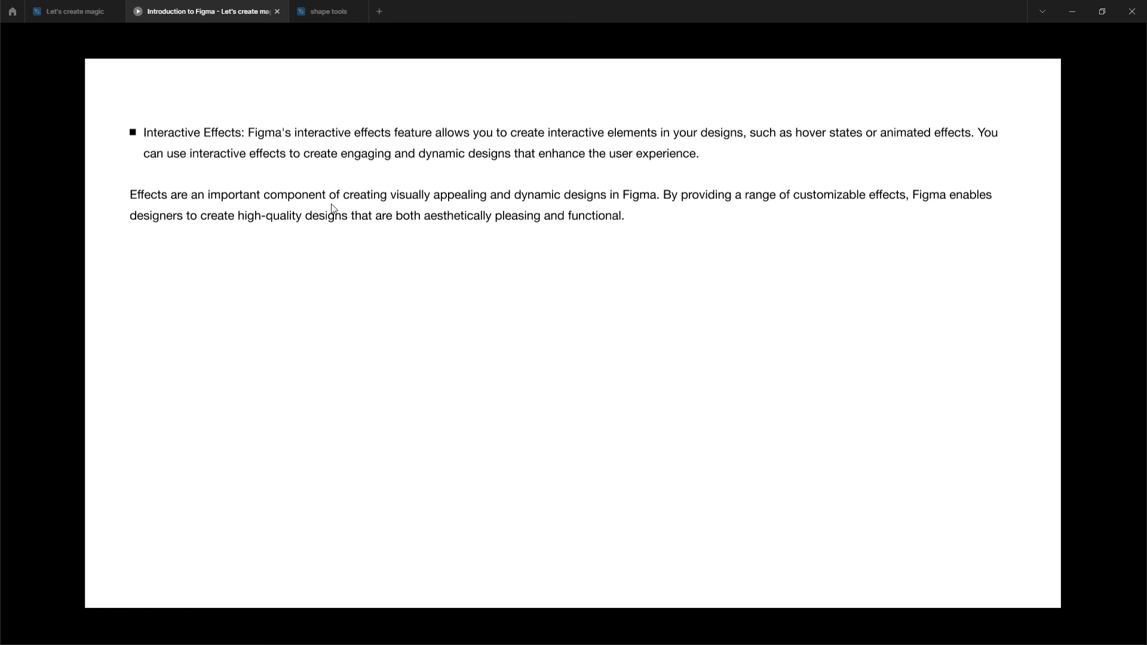
{"action": "left_click", "coordinate": [310, 16]}
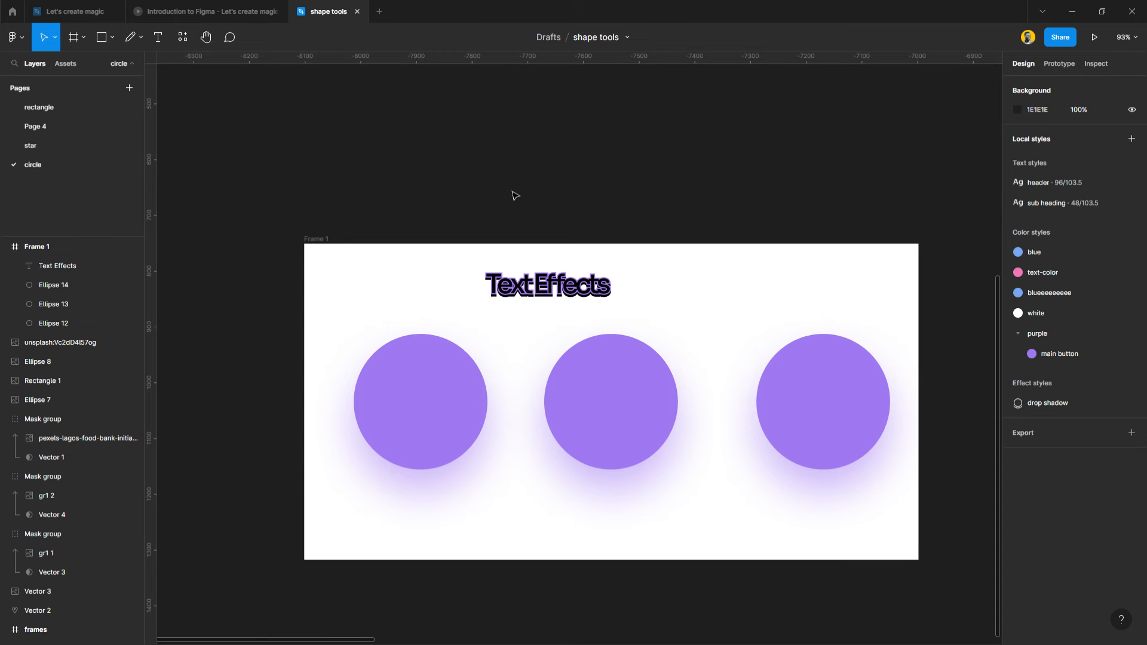
Move the middle purple circle closer to the circle at X 89, to about X 386.
{"action": "scroll", "coordinate": [512, 191], "scroll_direction": "down", "scroll_amount": 3}
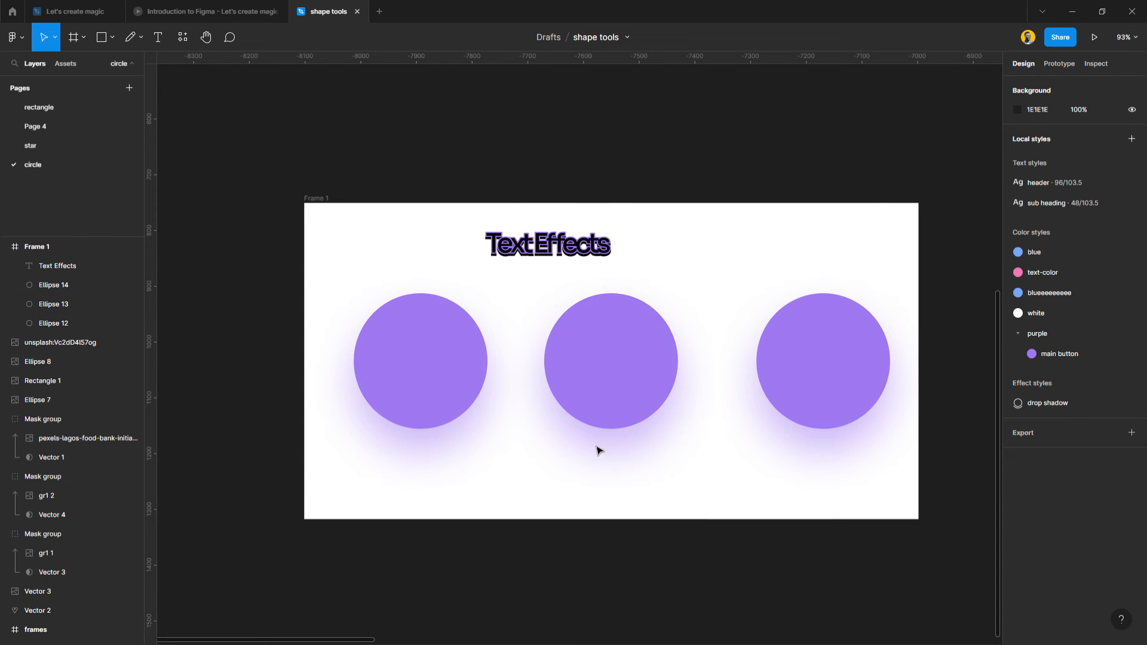
{"action": "scroll", "coordinate": [592, 454], "scroll_direction": "down", "scroll_amount": 2}
{"action": "scroll", "coordinate": [595, 439], "scroll_direction": "up", "scroll_amount": 1, "text": "ctrl"}
{"action": "scroll", "coordinate": [595, 435], "scroll_direction": "up", "scroll_amount": 2, "text": "ctrl"}
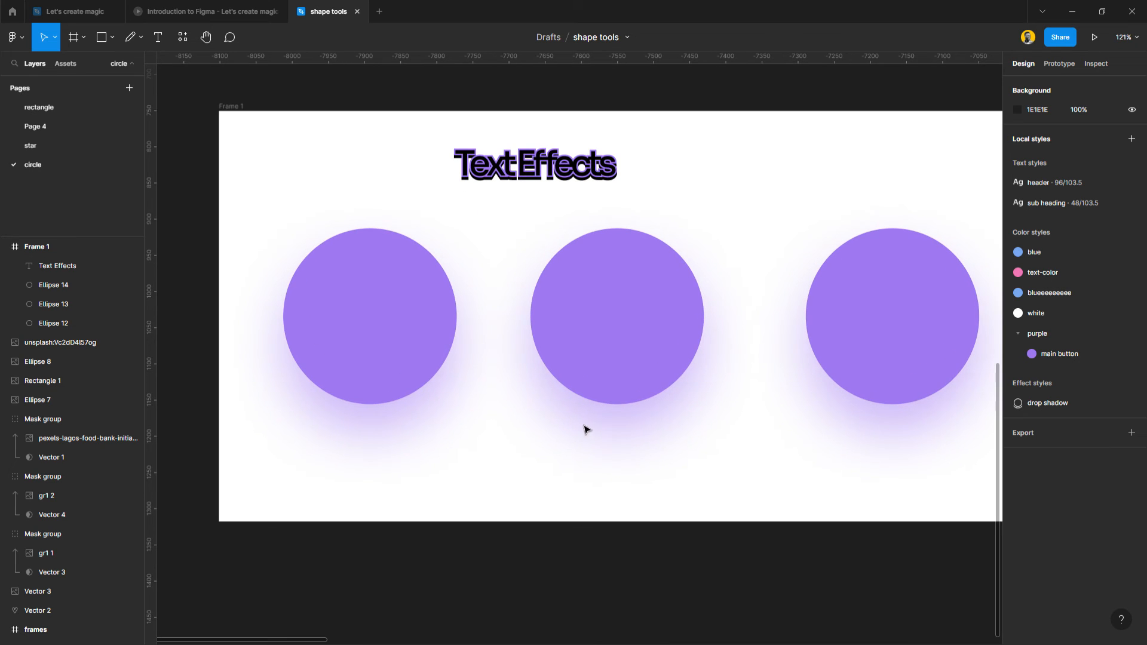
{"action": "left_click_drag", "start_coordinate": [594, 333], "coordinate": [563, 337]}
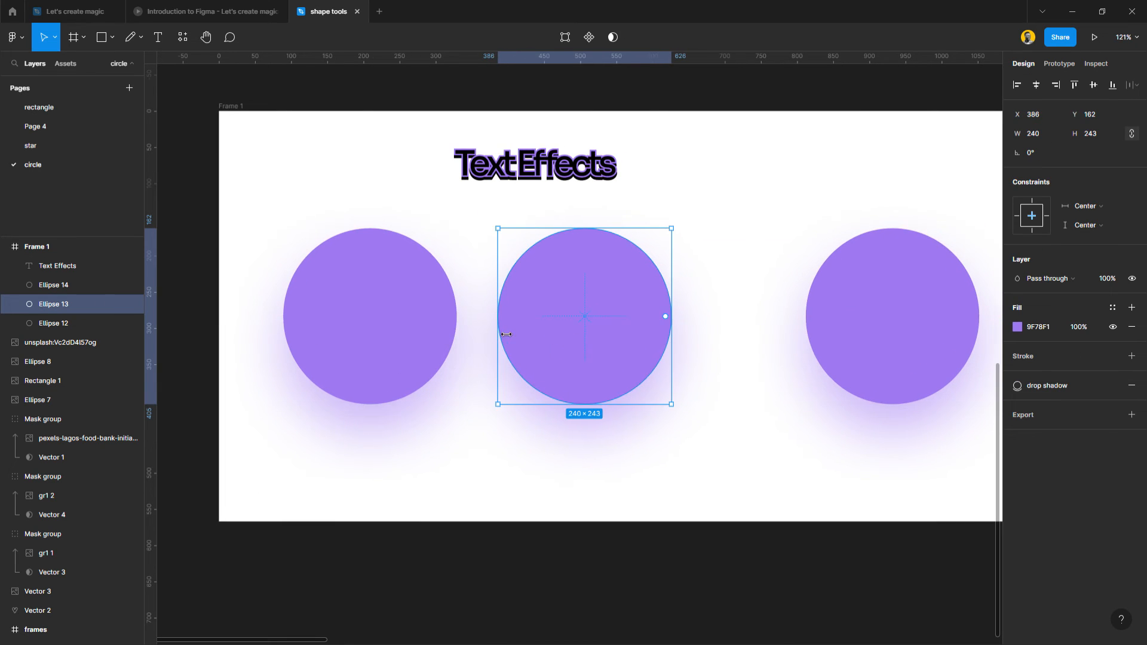
Remove the "drop shadow" effect style from the circle at X 89.
{"action": "scroll", "coordinate": [502, 333], "scroll_direction": "left", "scroll_amount": 3}
{"action": "scroll", "coordinate": [529, 327], "scroll_direction": "up", "scroll_amount": 1, "text": "ctrl"}
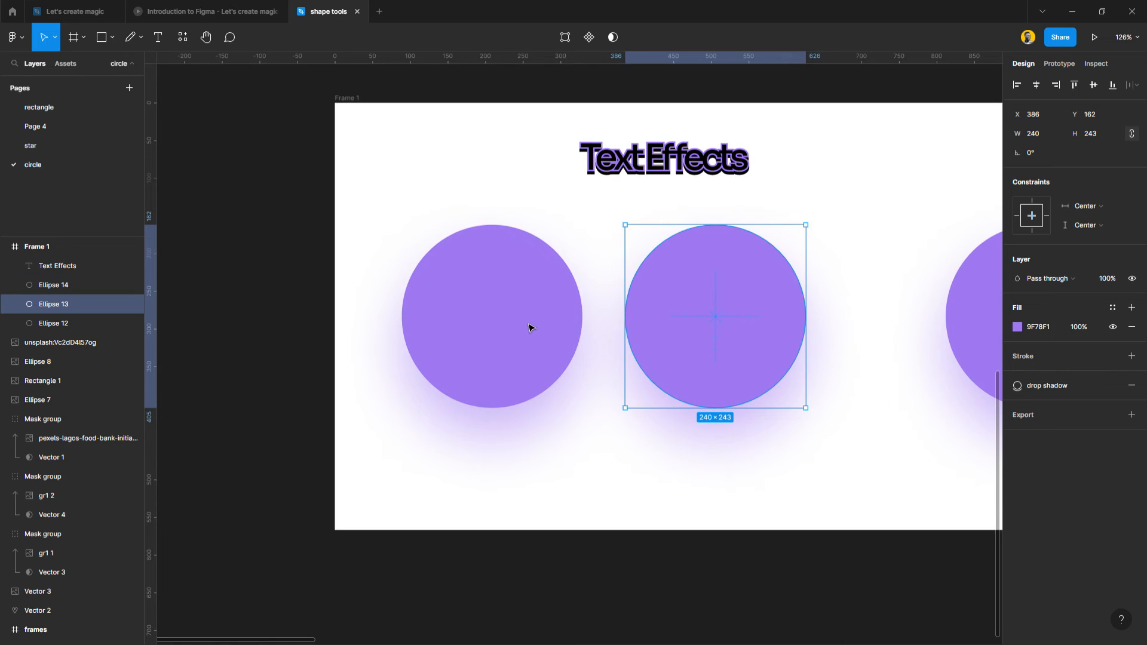
{"action": "left_click", "coordinate": [527, 326]}
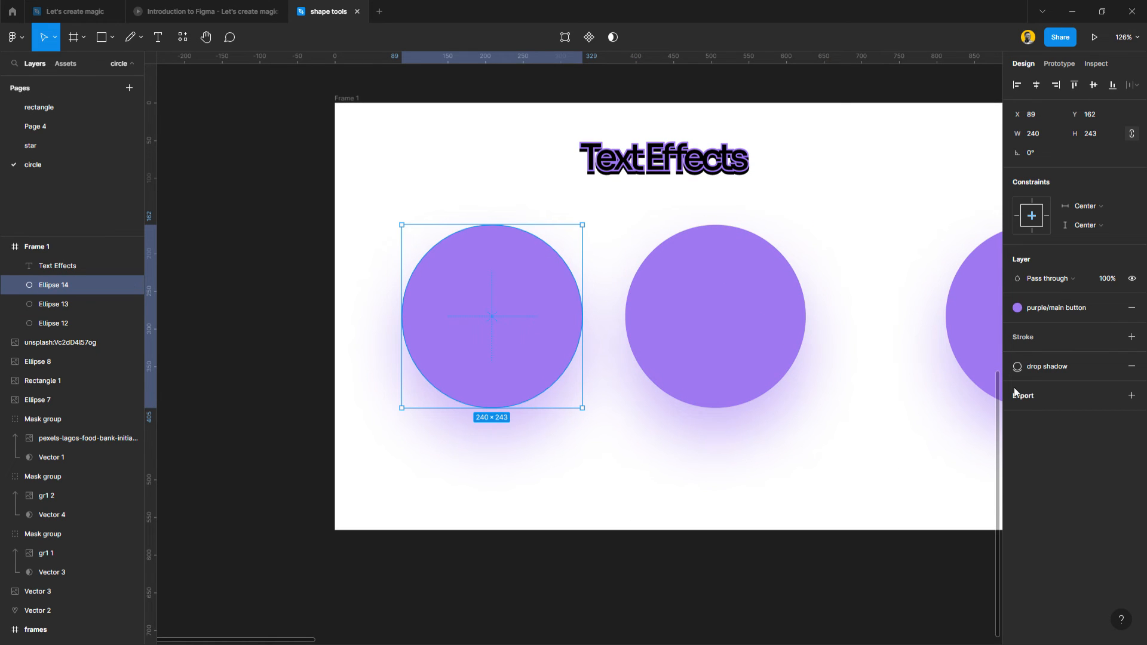
{"action": "left_click", "coordinate": [1132, 368]}
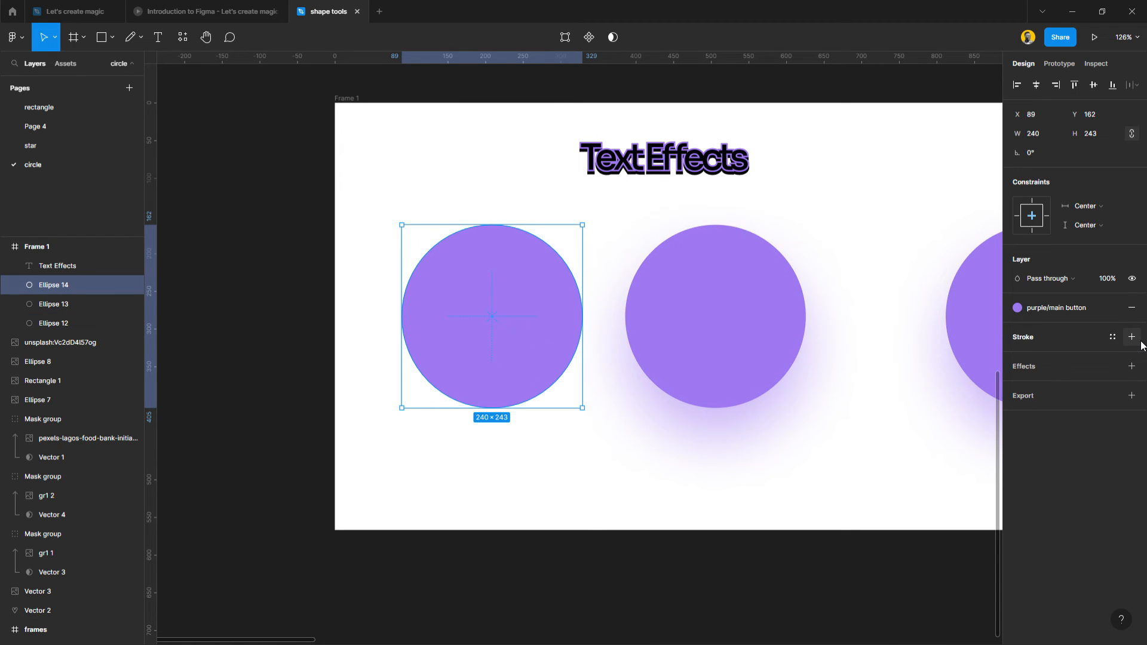
Give the circle at X 89 a "white" style fill and a "purple/main button" inside stroke of weight 7.
{"action": "left_click", "coordinate": [1113, 337]}
{"action": "left_click", "coordinate": [1029, 447]}
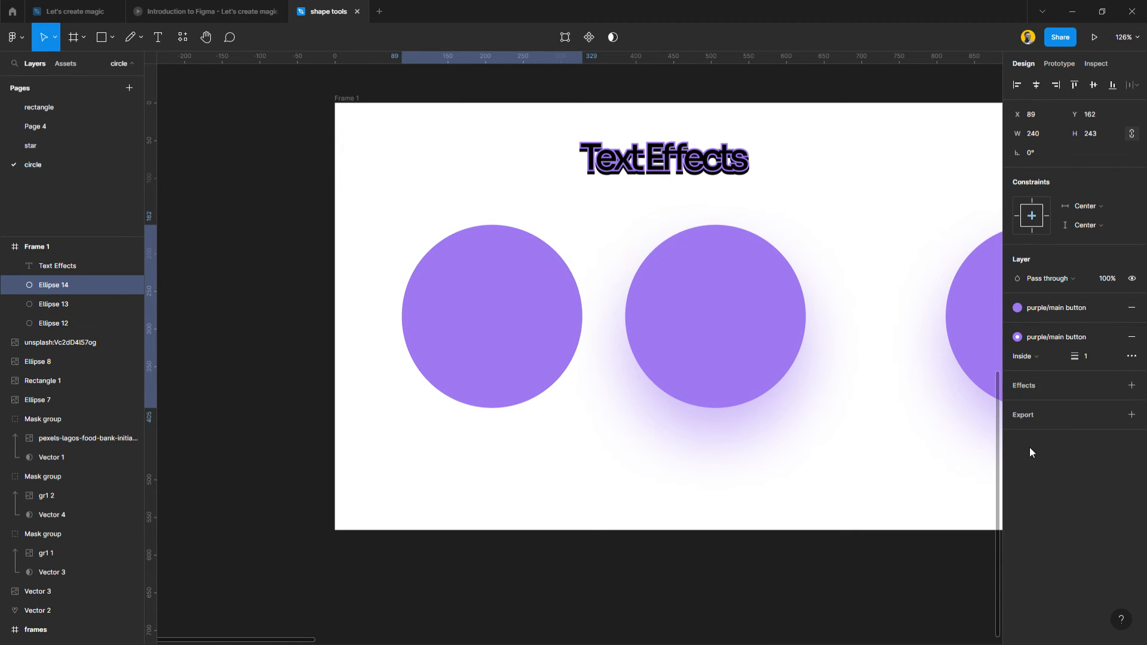
{"action": "left_click", "coordinate": [1094, 310]}
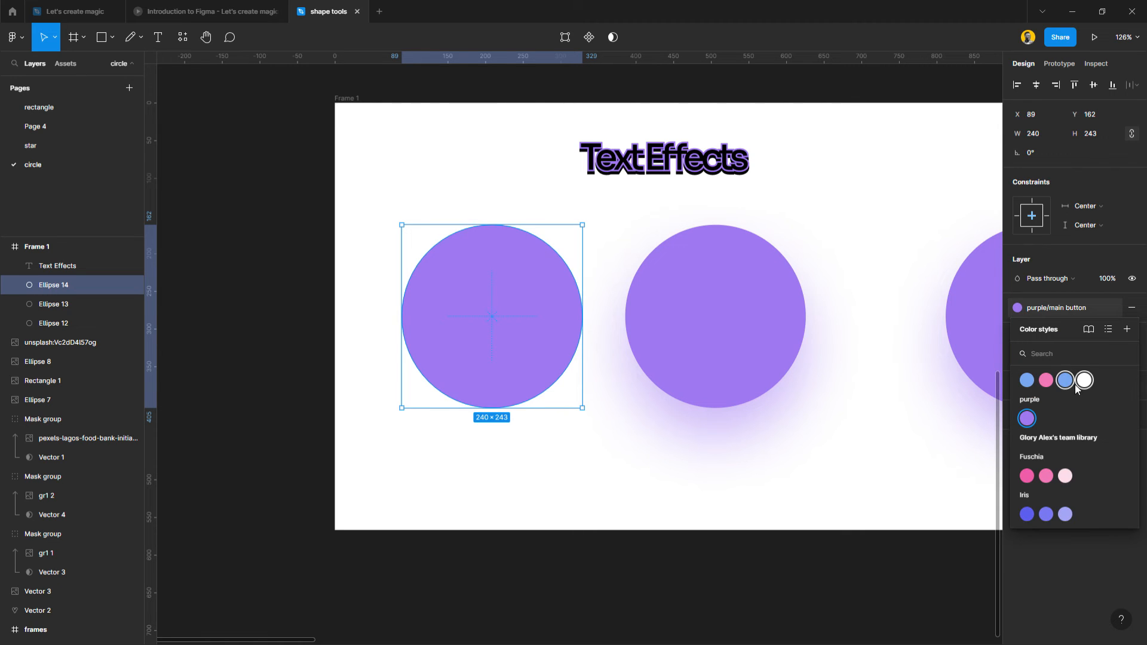
{"action": "left_click", "coordinate": [1079, 382]}
{"action": "left_click_drag", "start_coordinate": [1084, 357], "coordinate": [1085, 359]}
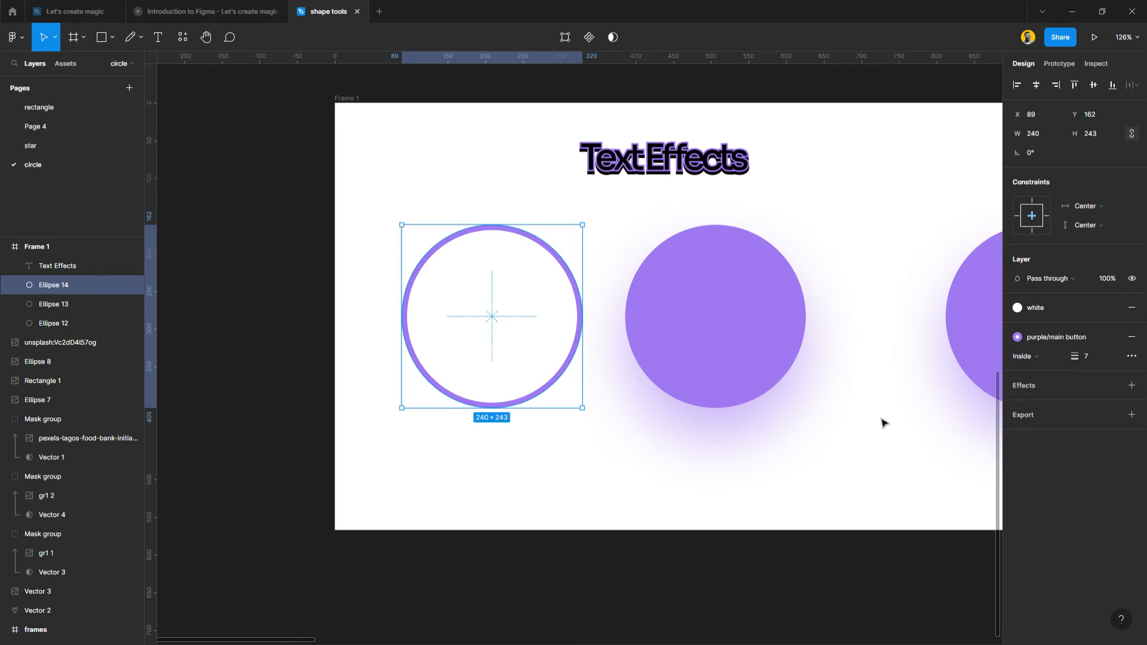
{"action": "left_click", "coordinate": [787, 451]}
{"action": "left_click", "coordinate": [527, 389]}
{"action": "left_click", "coordinate": [707, 330]}
{"action": "left_click", "coordinate": [739, 431]}
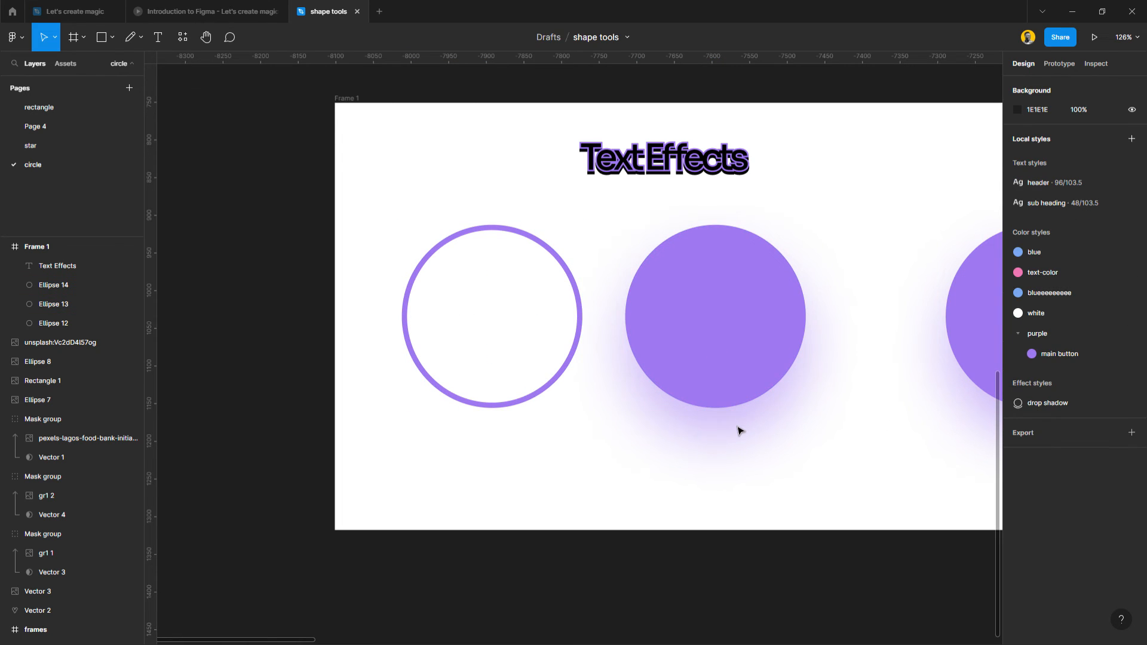
Move the "Text Effects" text above the third purple circle, to about X 805, Y 54.
{"action": "scroll", "coordinate": [617, 378], "scroll_direction": "down", "scroll_amount": 3}
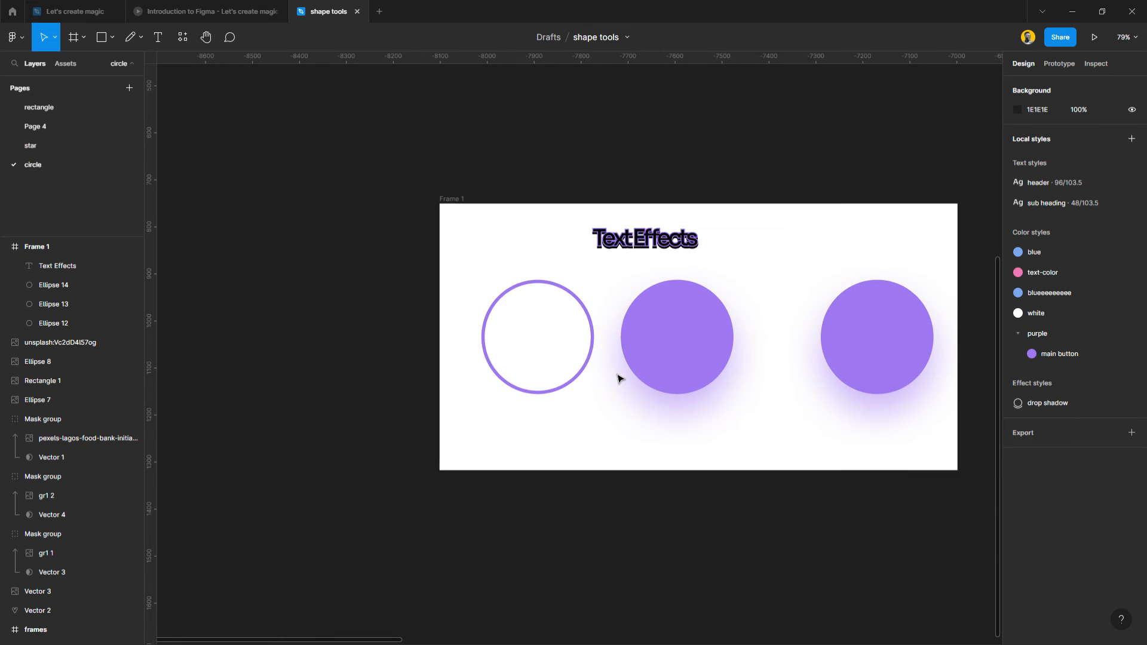
{"action": "scroll", "coordinate": [618, 377], "scroll_direction": "up", "scroll_amount": 2}
{"action": "left_click_drag", "start_coordinate": [671, 196], "coordinate": [970, 201]}
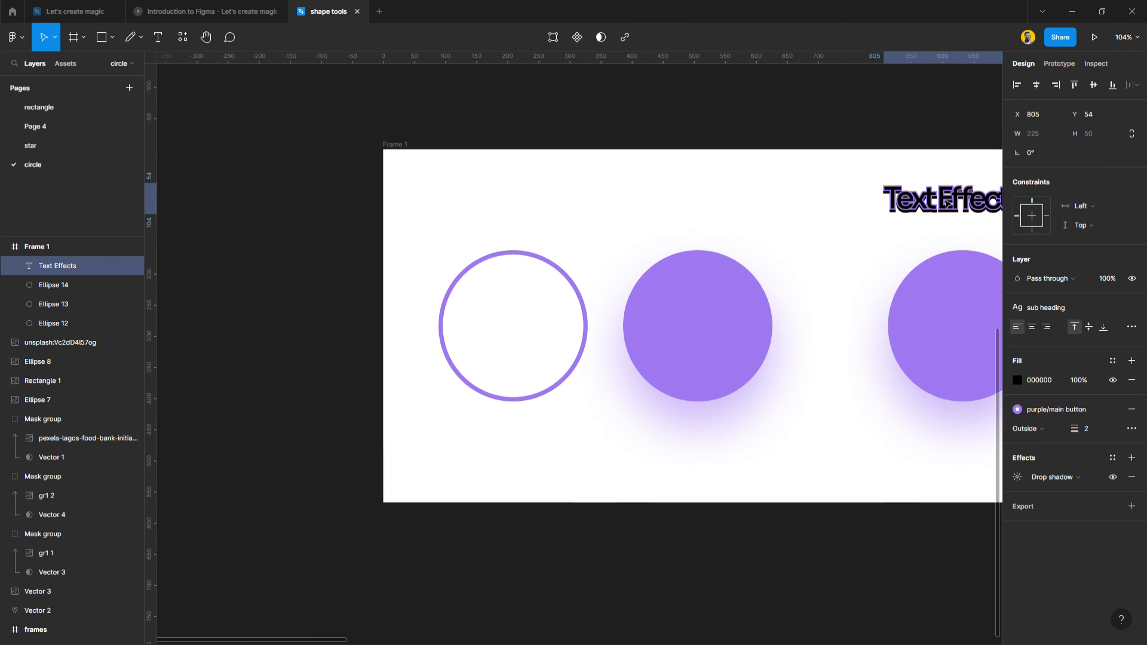
Scale the outlined circle and the middle purple circle down together to about 134 by 135 each.
{"action": "left_click_drag", "start_coordinate": [794, 256], "coordinate": [398, 424]}
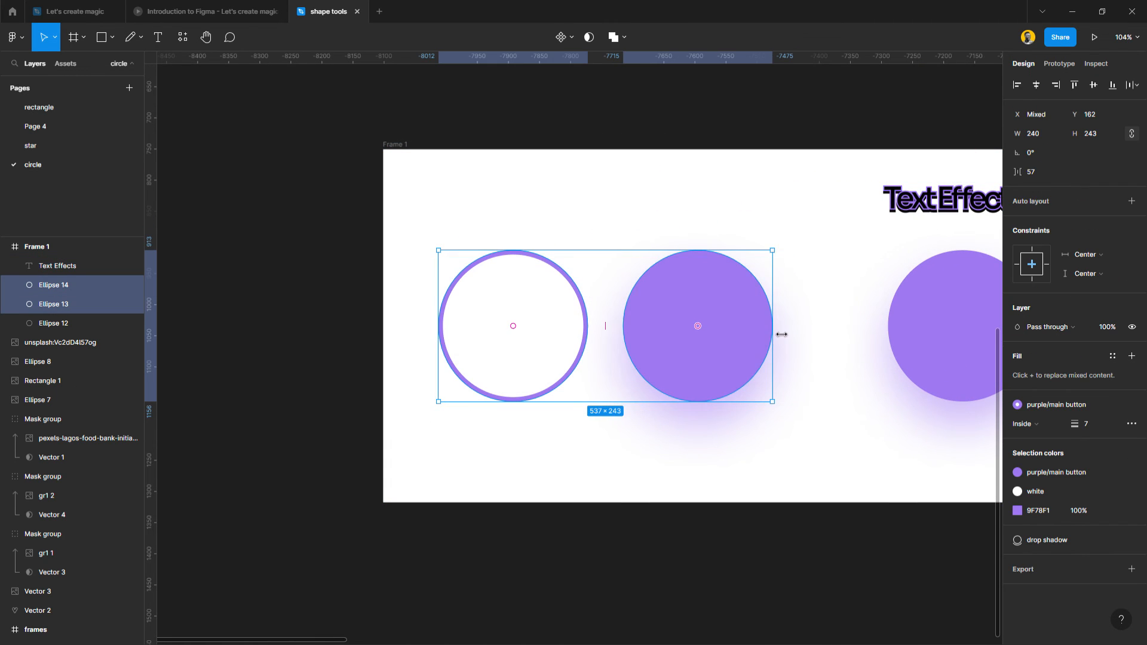
{"action": "left_click_drag", "start_coordinate": [773, 332], "coordinate": [634, 341]}
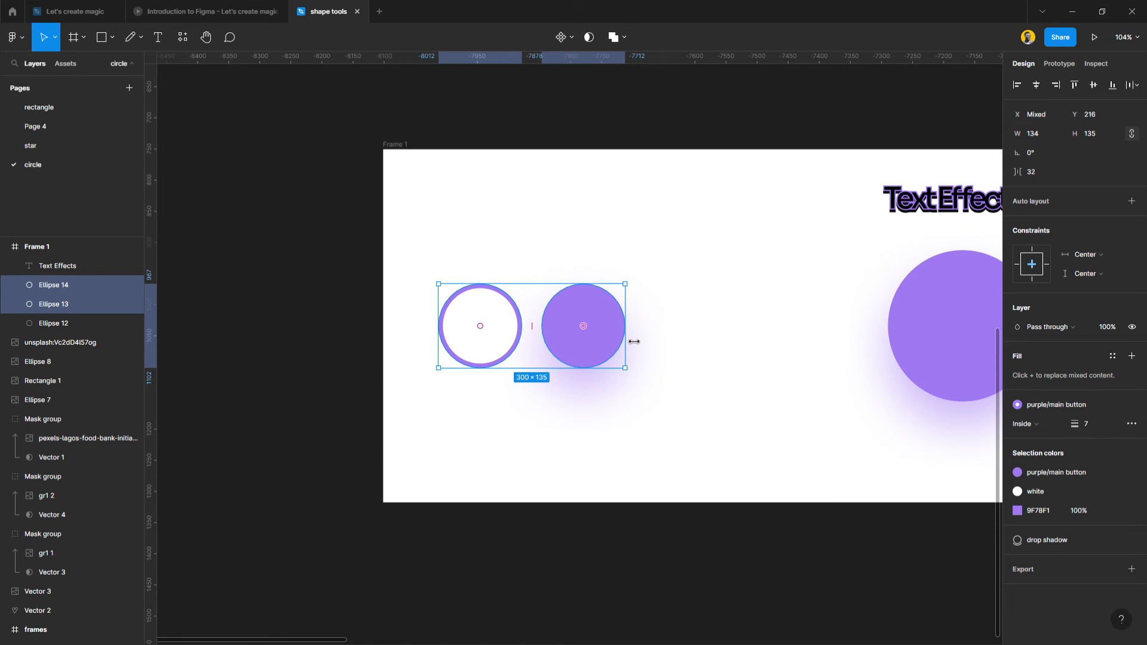
{"action": "key", "text": "shift+2"}
{"action": "scroll", "coordinate": [573, 341], "scroll_direction": "down", "scroll_amount": 1}
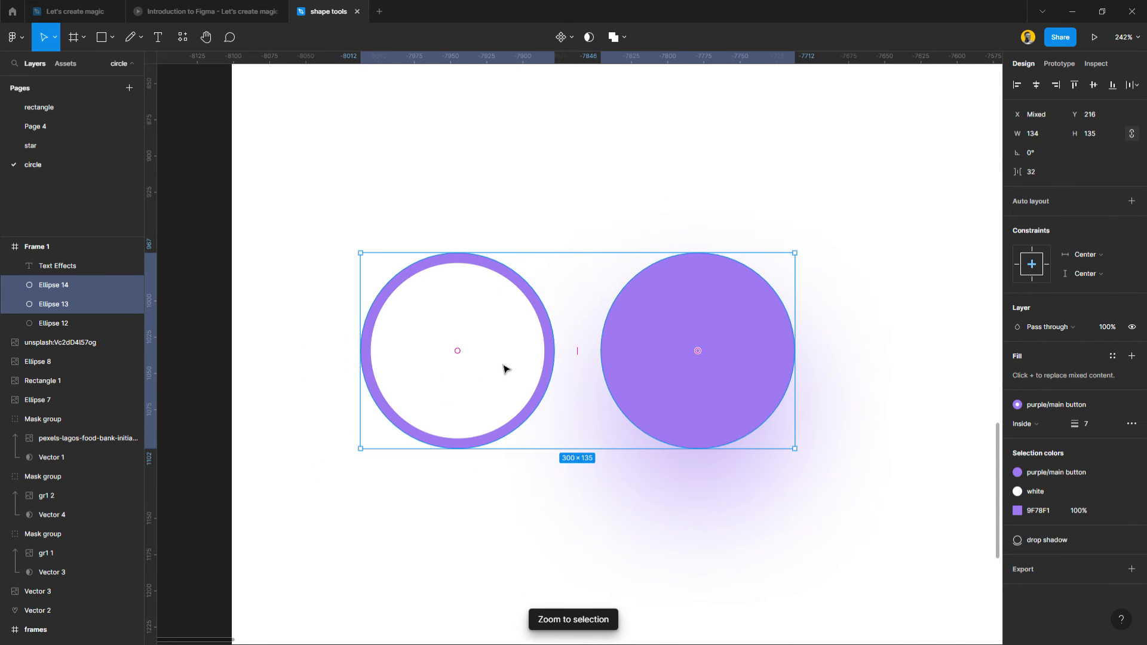
Shift the two scaled-down circles together about 41 px to the right within Frame 1.
{"action": "left_click_drag", "start_coordinate": [505, 369], "coordinate": [565, 367]}
{"action": "scroll", "coordinate": [565, 367], "scroll_direction": "right", "scroll_amount": 3}
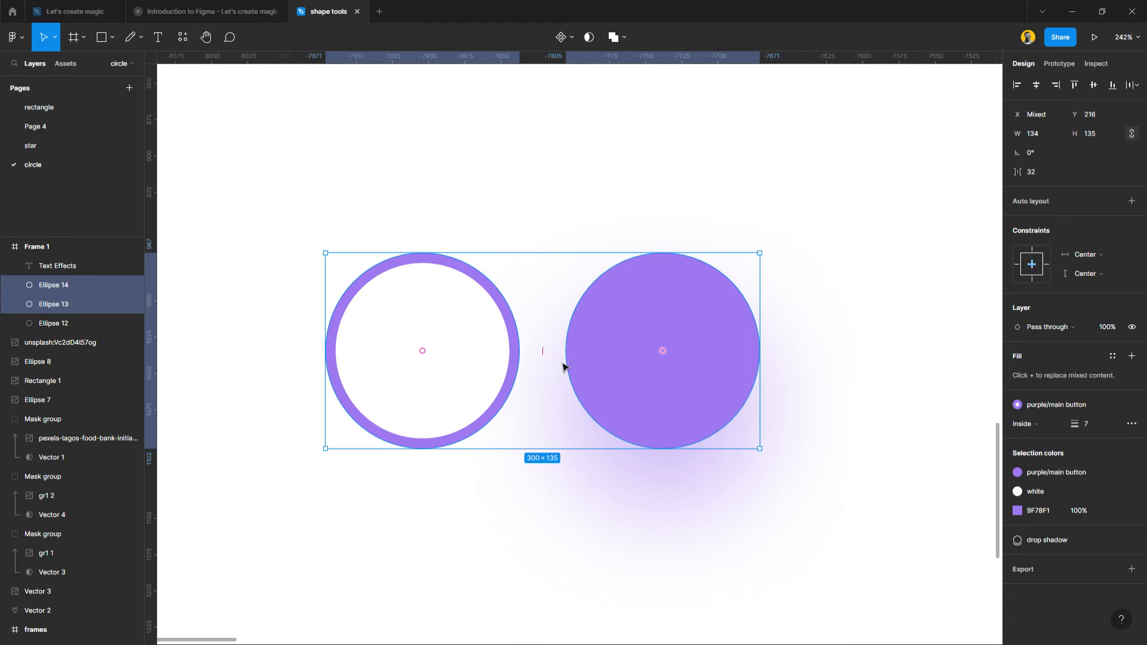
{"action": "scroll", "coordinate": [563, 366], "scroll_direction": "right", "scroll_amount": 1}
{"action": "scroll", "coordinate": [522, 368], "scroll_direction": "down", "scroll_amount": 2}
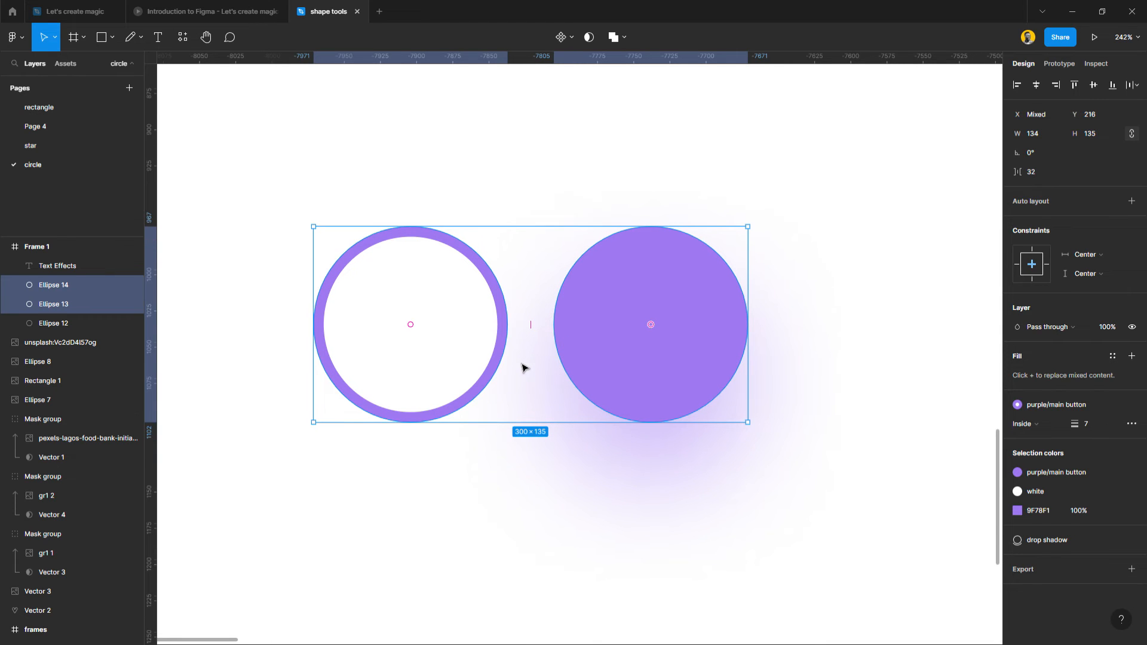
{"action": "scroll", "coordinate": [524, 354], "scroll_direction": "up", "scroll_amount": 1, "text": "ctrl"}
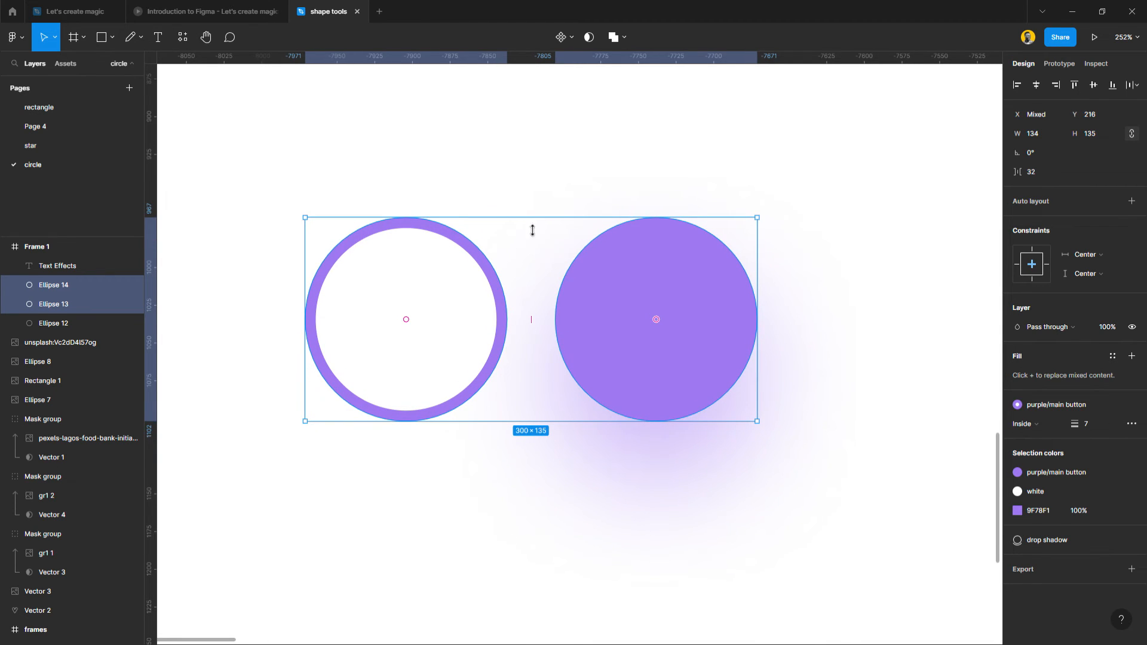
Combine the outlined circle and the filled purple circle into a component set.
{"action": "left_click", "coordinate": [671, 479]}
{"action": "left_click", "coordinate": [657, 353]}
{"action": "left_click", "coordinate": [449, 344], "text": "shift"}
{"action": "left_click", "coordinate": [569, 40]}
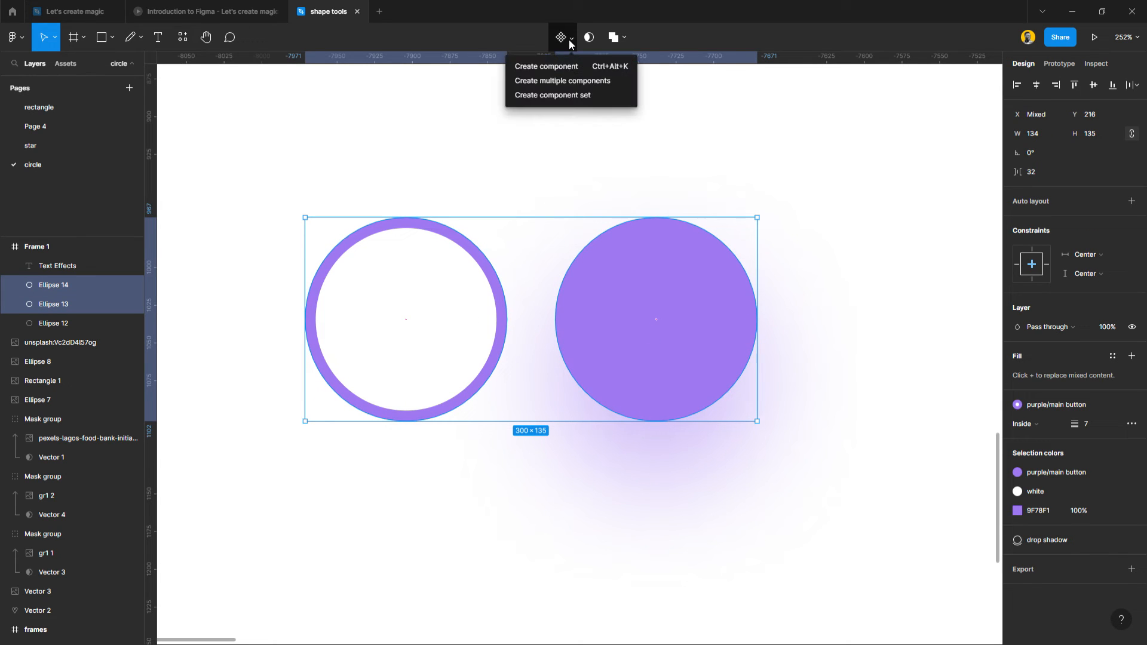
{"action": "left_click", "coordinate": [561, 95]}
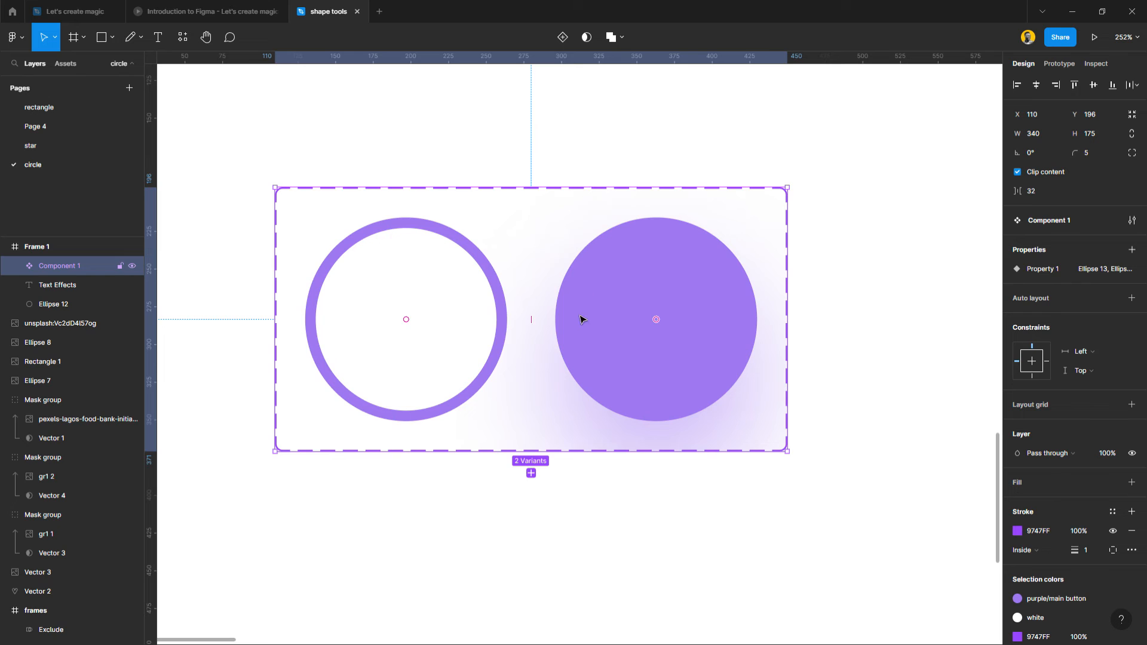
Add a While hovering prototype interaction that changes the outlined circle variant to the filled Ellipse 13 variant with Smart animate.
{"action": "left_click", "coordinate": [1059, 64]}
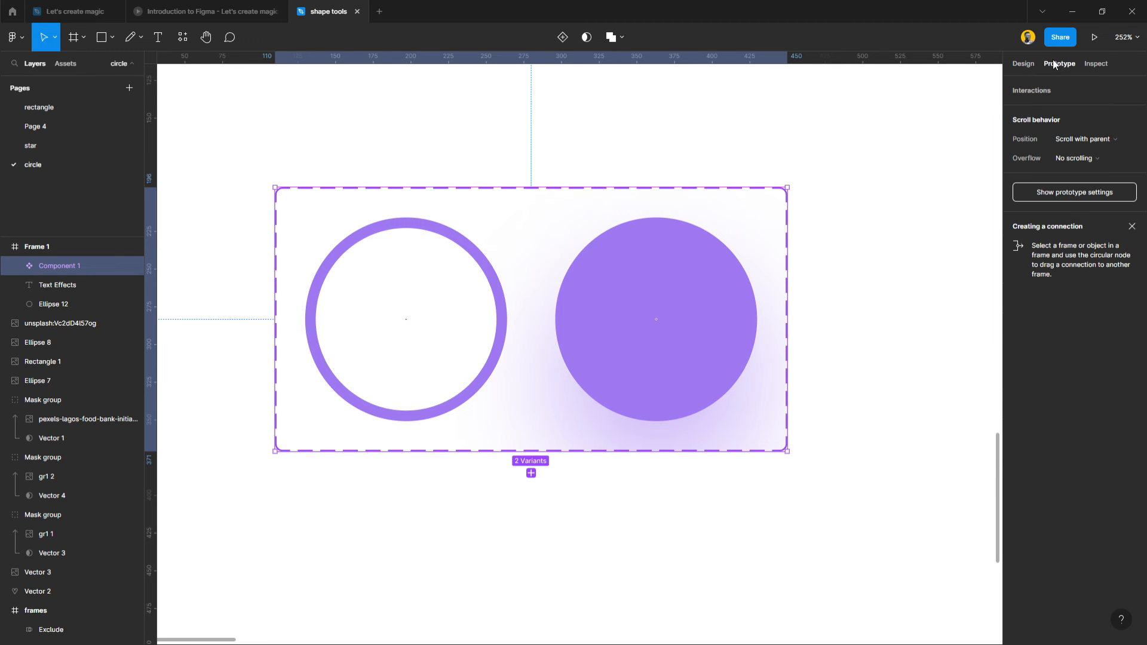
{"action": "left_click", "coordinate": [488, 303]}
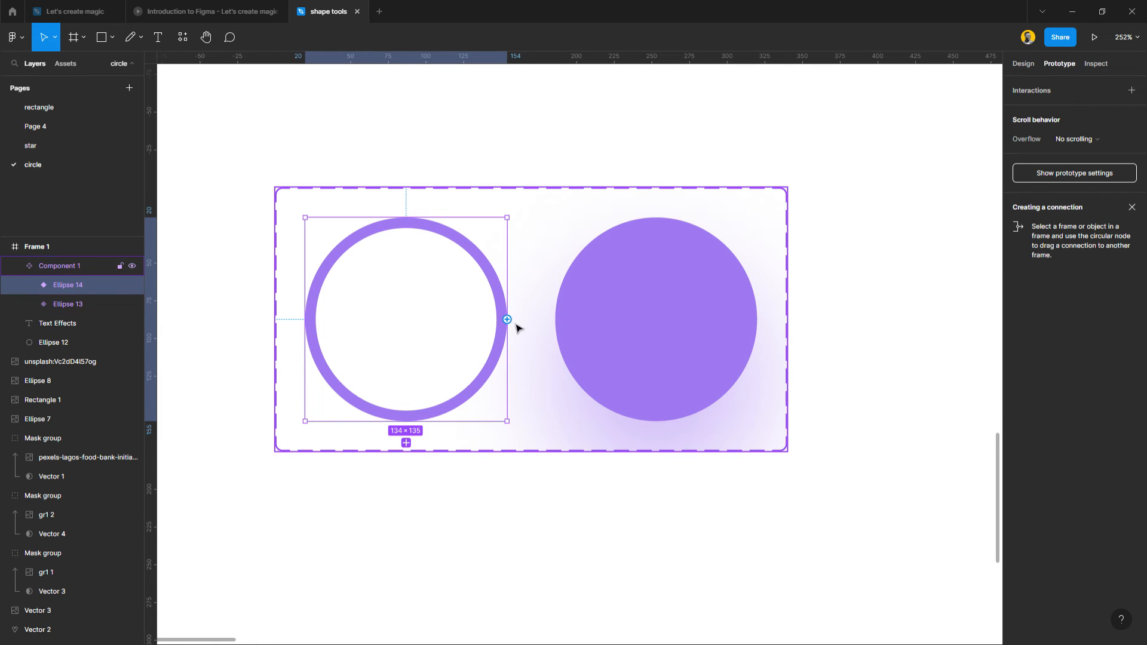
{"action": "left_click_drag", "start_coordinate": [507, 320], "coordinate": [719, 347]}
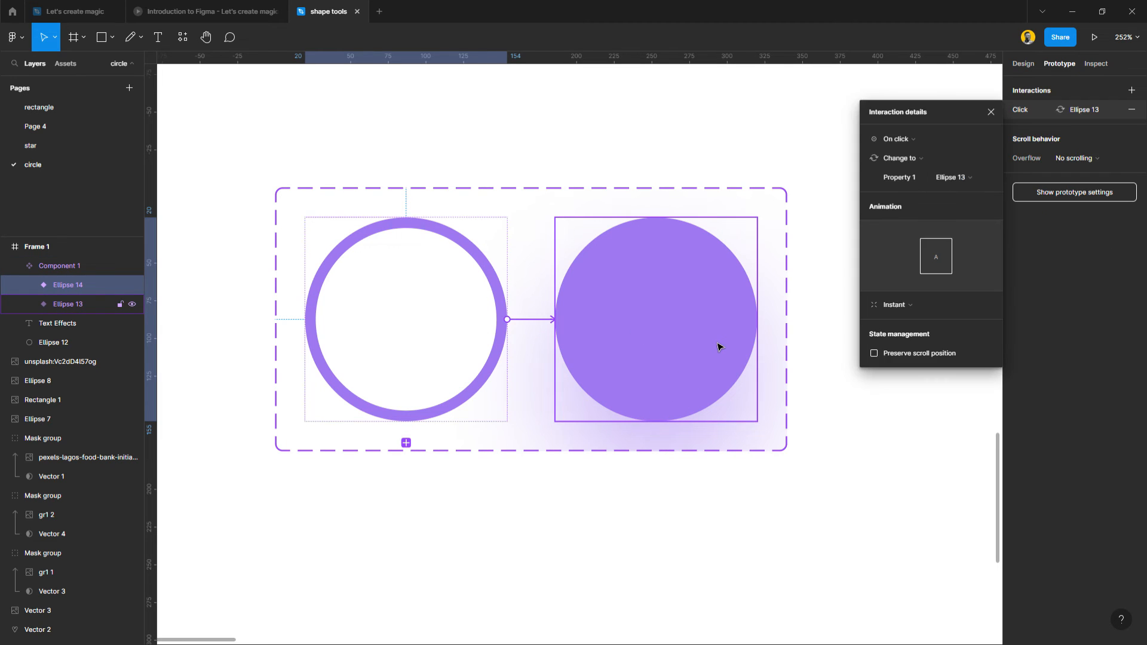
{"action": "left_click", "coordinate": [915, 139]}
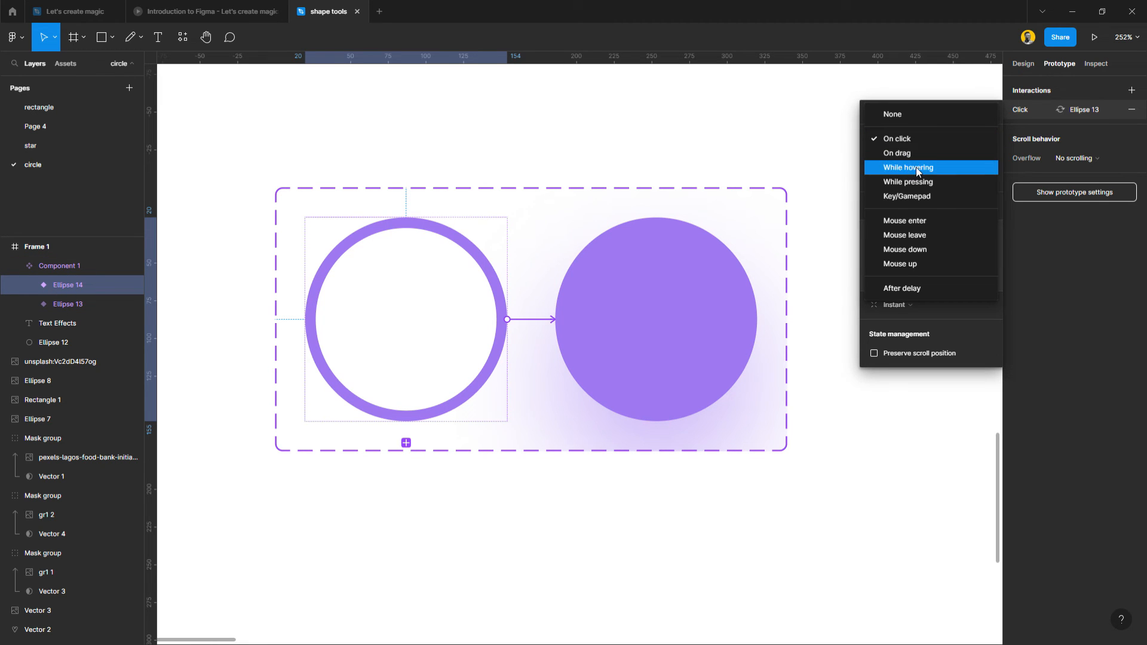
{"action": "left_click", "coordinate": [916, 167]}
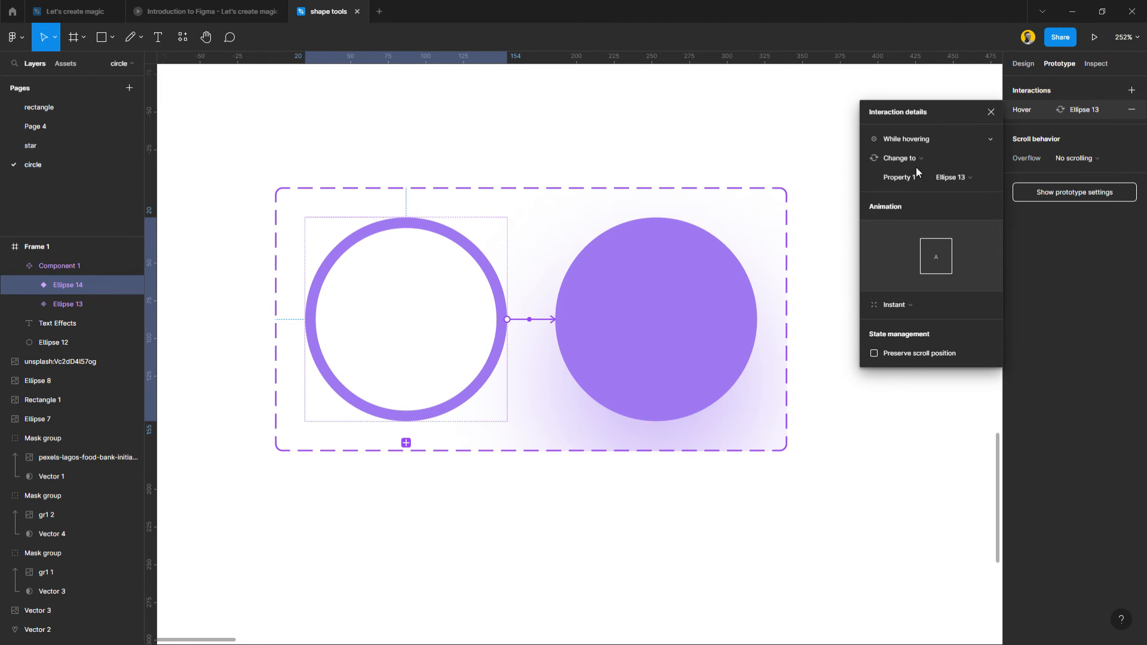
{"action": "left_click", "coordinate": [904, 306]}
{"action": "left_click", "coordinate": [908, 337]}
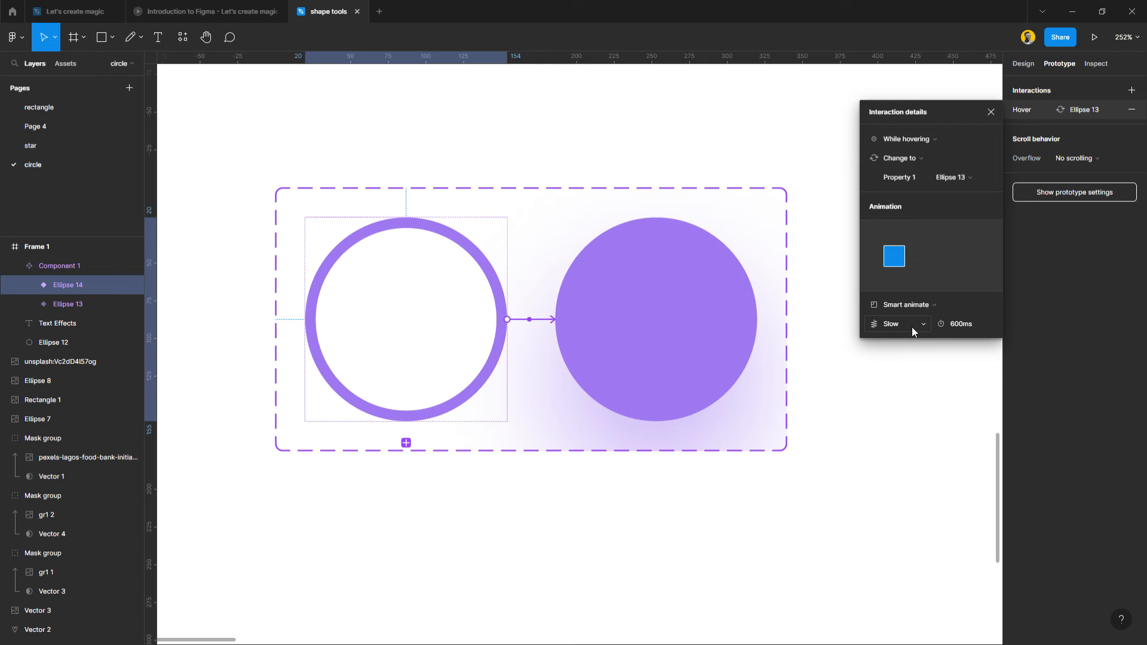
Set the hover interaction's Smart animate easing to Ease out.
{"action": "left_click", "coordinate": [912, 328]}
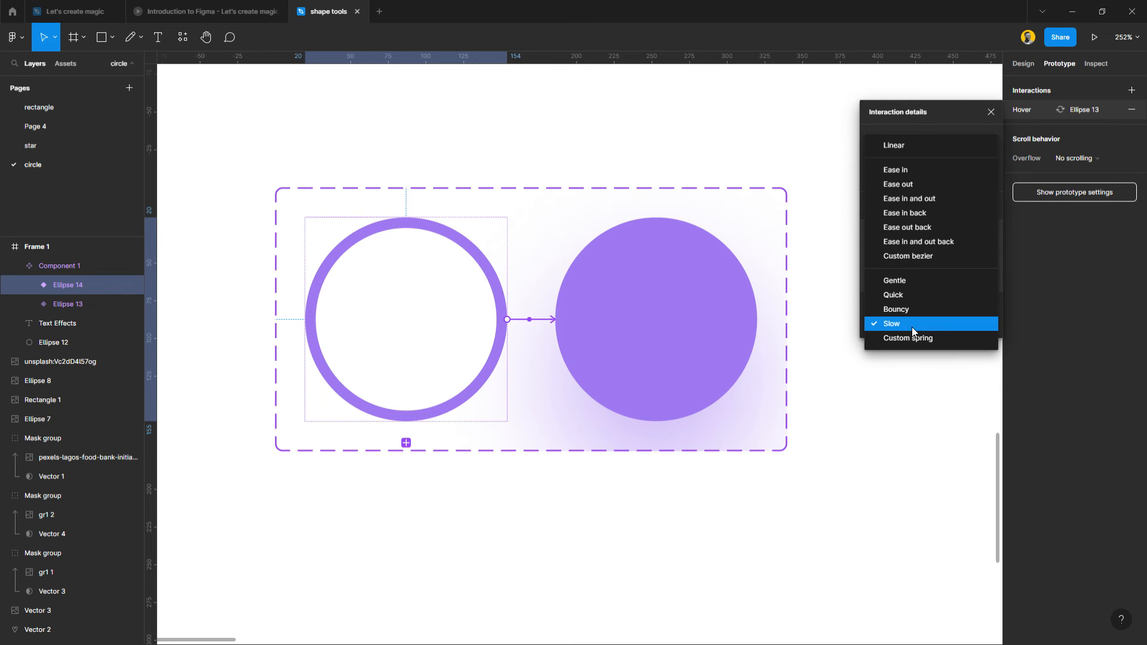
{"action": "left_click", "coordinate": [901, 184]}
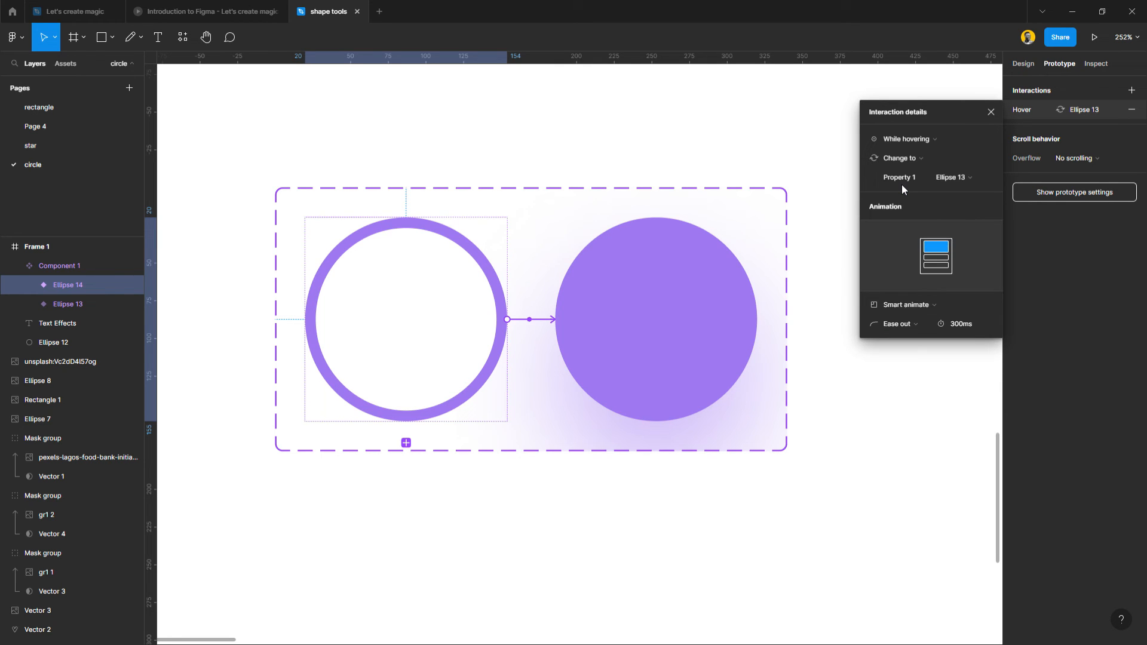
{"action": "left_click", "coordinate": [991, 112]}
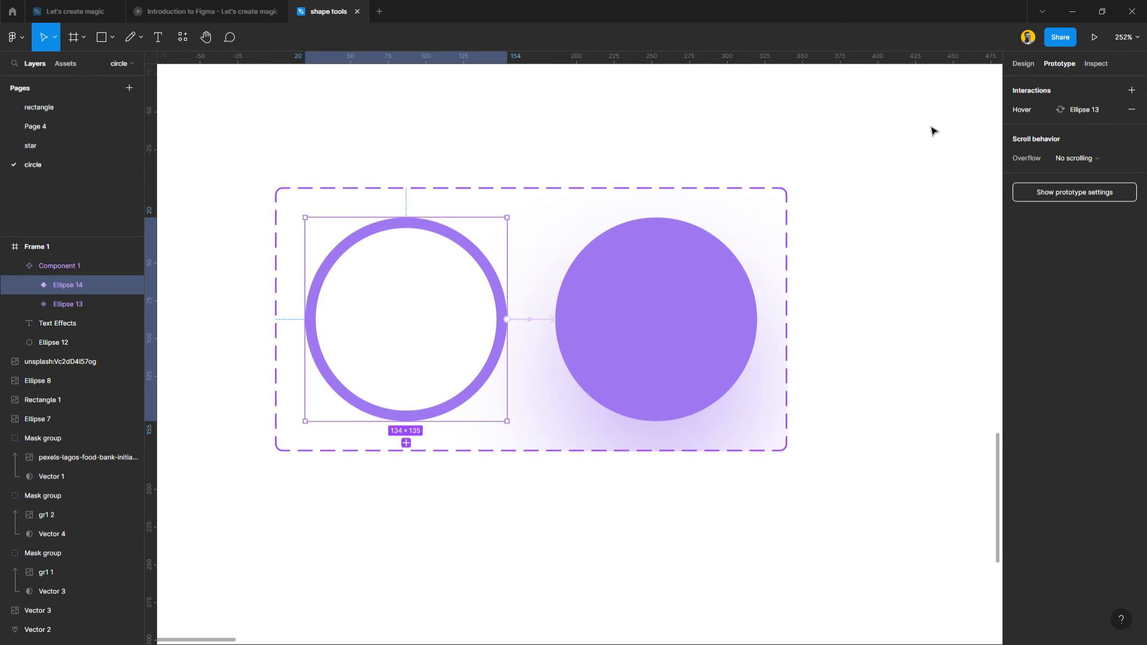
Draw a frame about 223 by 223 beside Frame 1 and place an instance of the outlined circle variant at its centre.
{"action": "left_click", "coordinate": [1022, 64]}
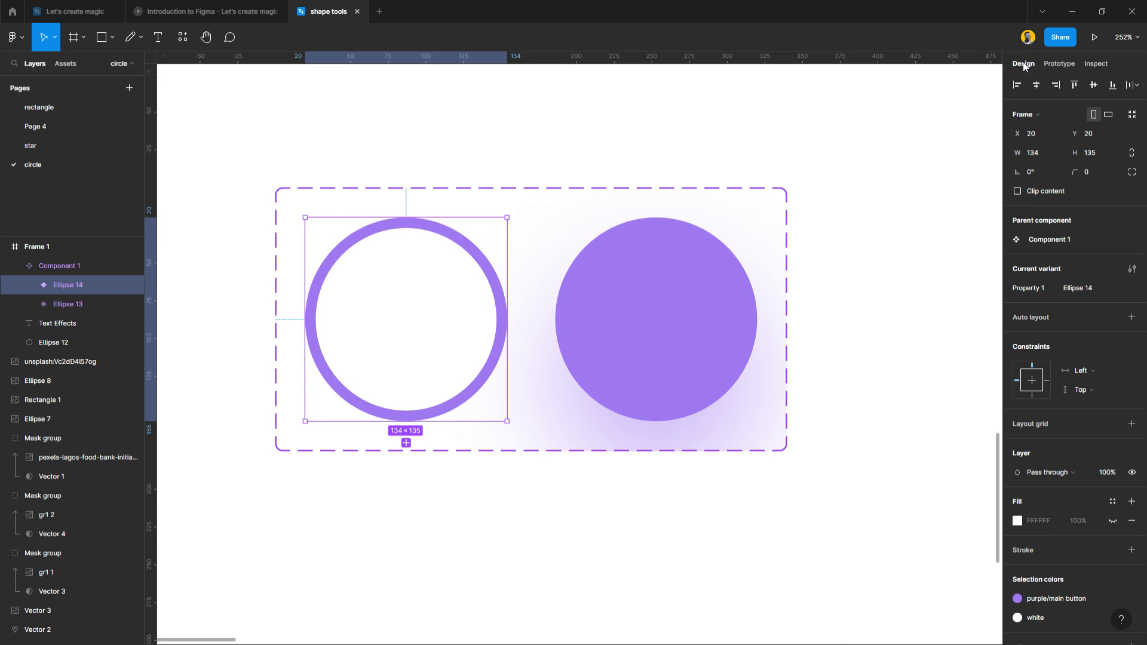
{"action": "scroll", "coordinate": [771, 280], "scroll_direction": "down", "scroll_amount": 5}
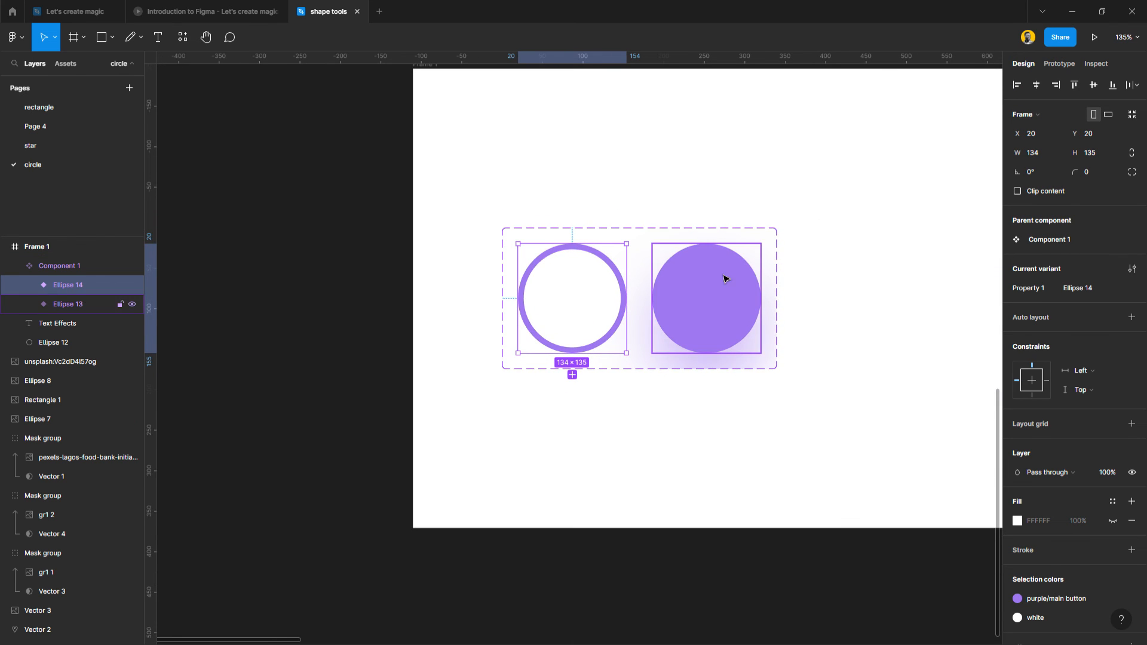
{"action": "scroll", "coordinate": [482, 245], "scroll_direction": "left", "scroll_amount": 3}
{"action": "key", "text": "f"}
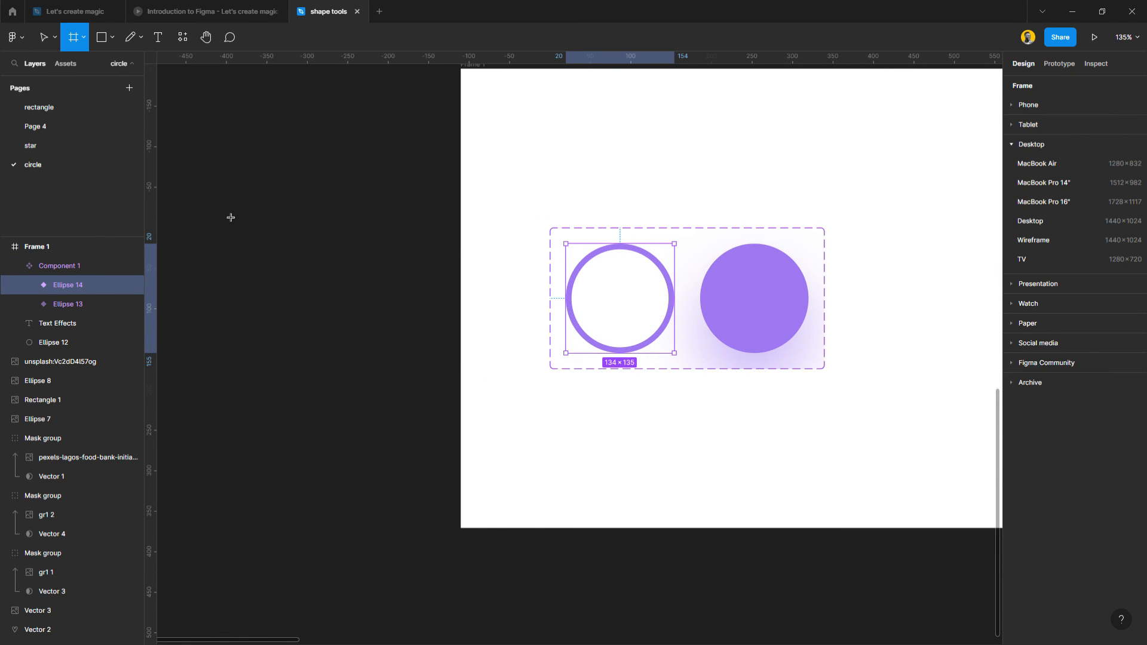
{"action": "left_click_drag", "start_coordinate": [220, 201], "coordinate": [401, 381]}
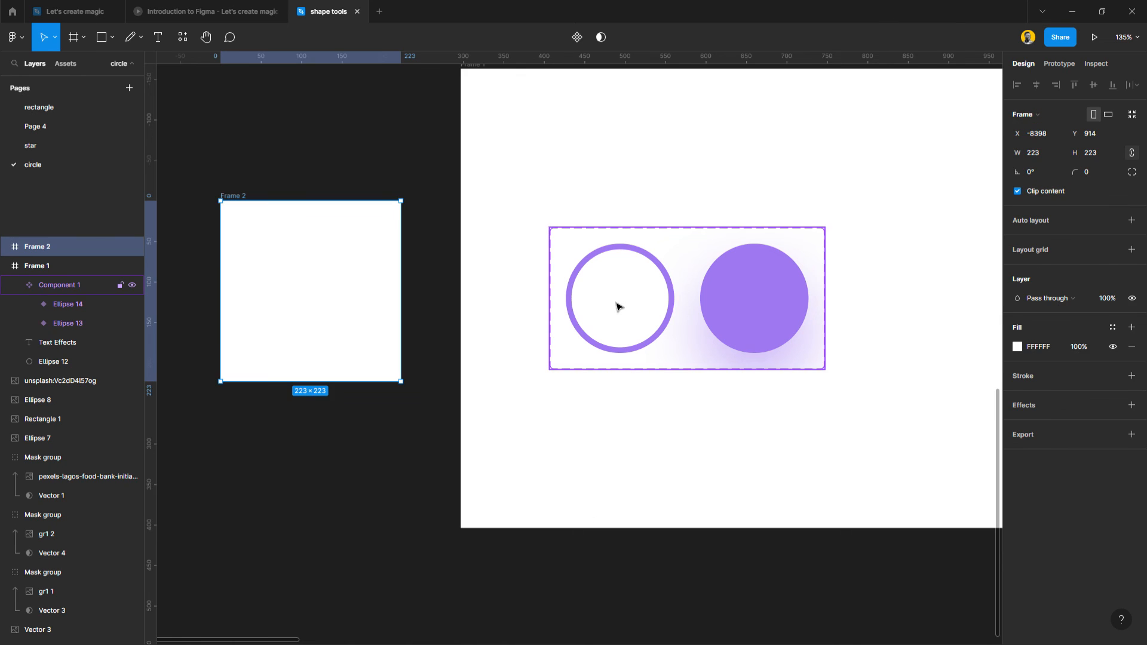
{"action": "left_click", "coordinate": [617, 307]}
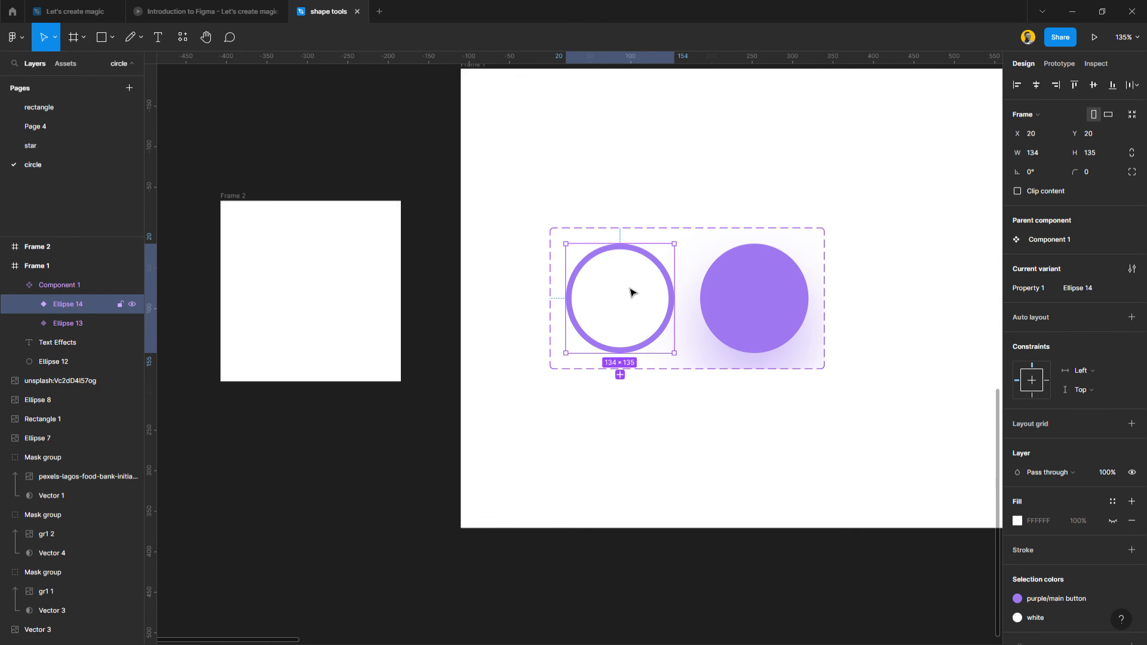
{"action": "left_click_drag", "start_coordinate": [631, 288], "coordinate": [318, 297]}
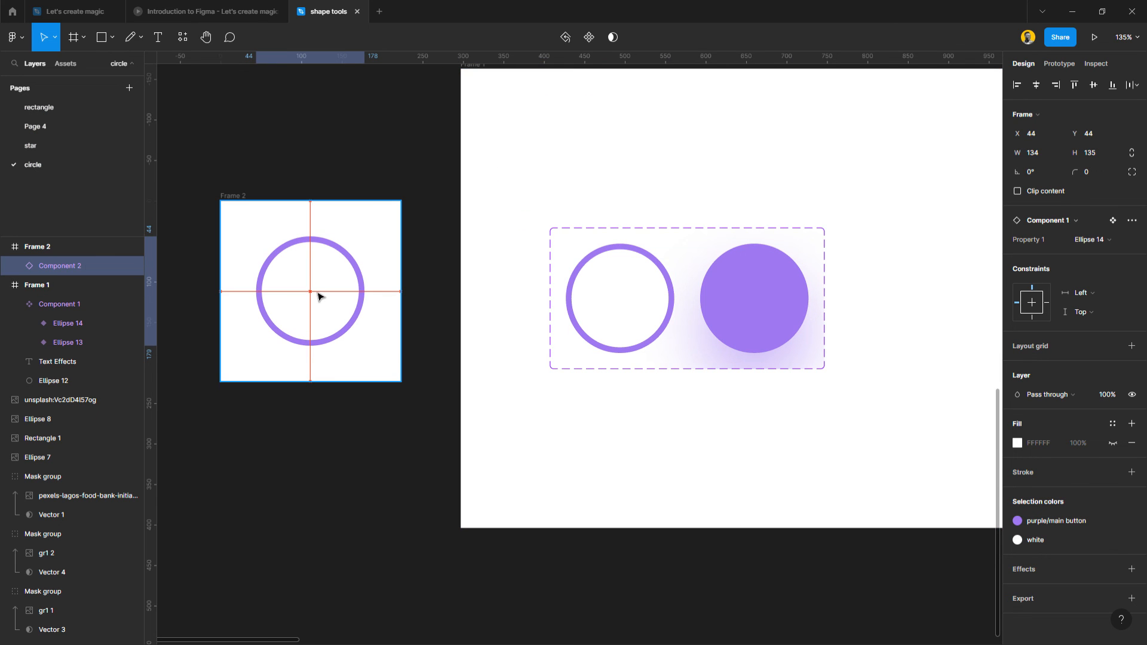
Present Frame 2 as a prototype, check how it is framed in the preview, and return to the design file.
{"action": "left_click", "coordinate": [234, 196]}
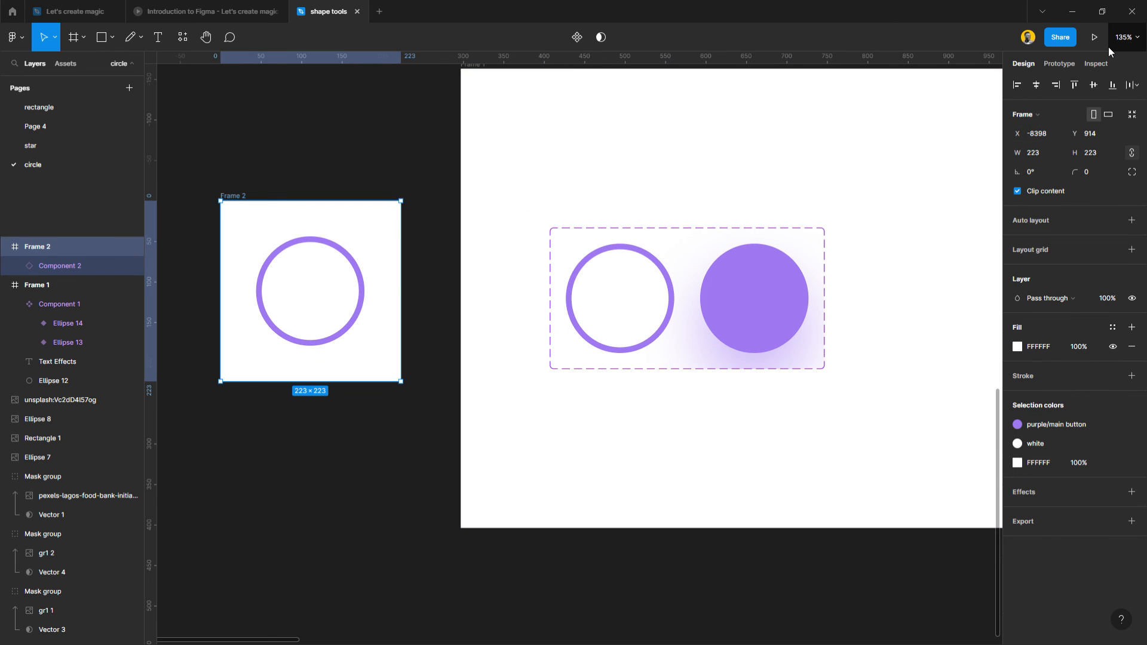
{"action": "left_click", "coordinate": [1095, 38]}
{"action": "mouse_move", "coordinate": [314, 10]}
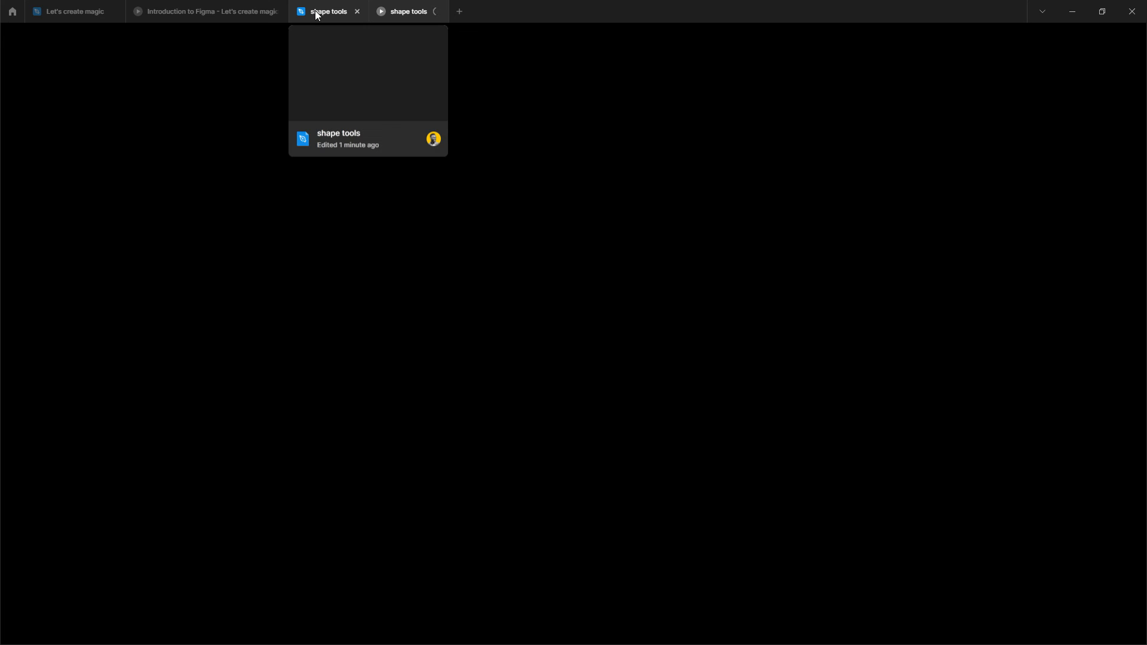
{"action": "left_click", "coordinate": [317, 13]}
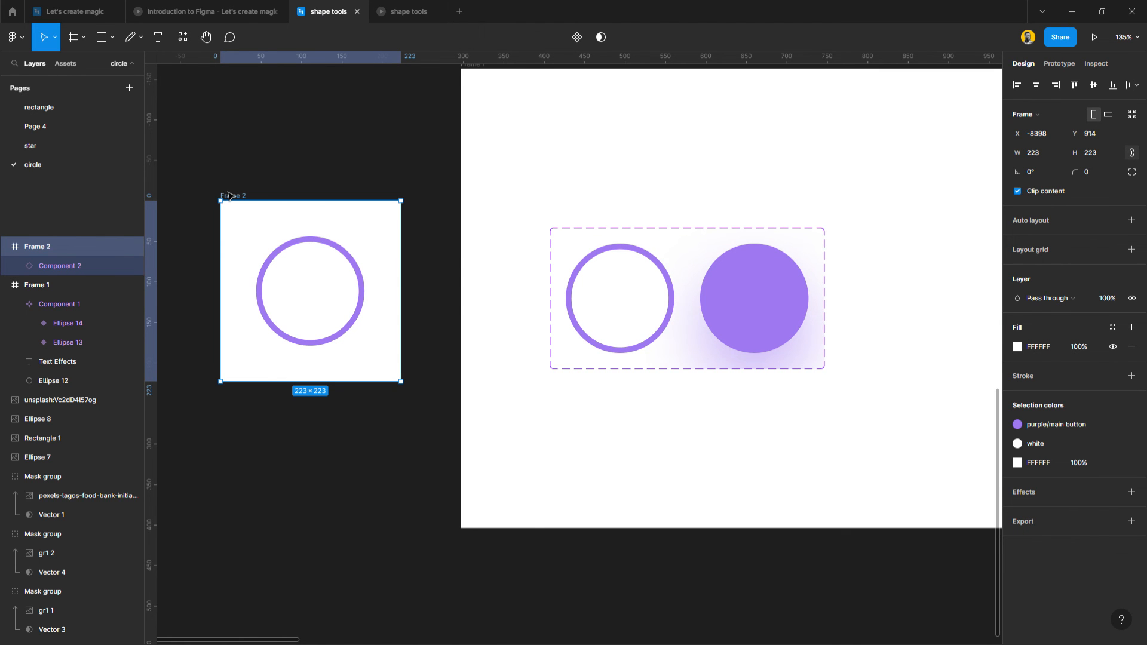
{"action": "key", "text": "shift+2"}
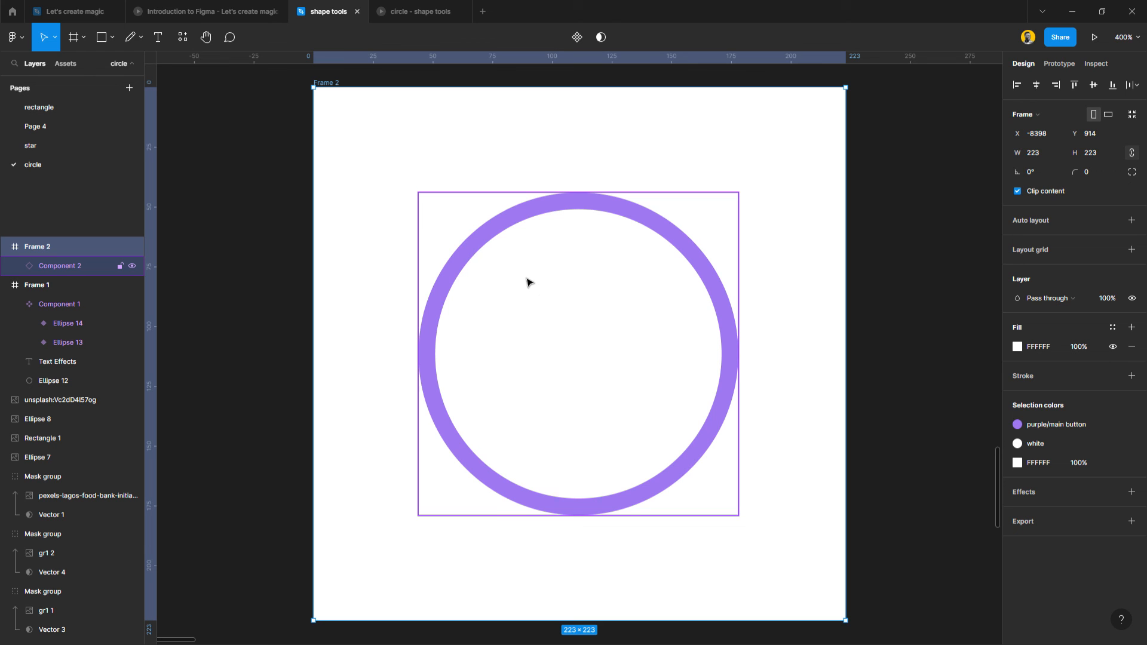
{"action": "left_click", "coordinate": [410, 15]}
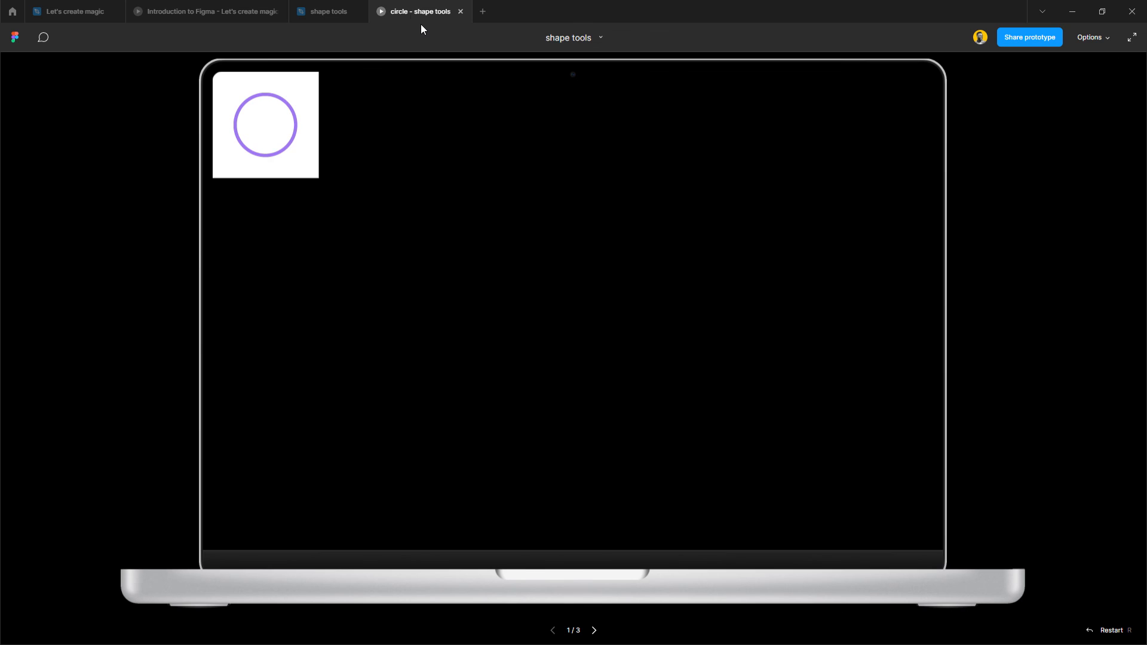
{"action": "left_click", "coordinate": [342, 12]}
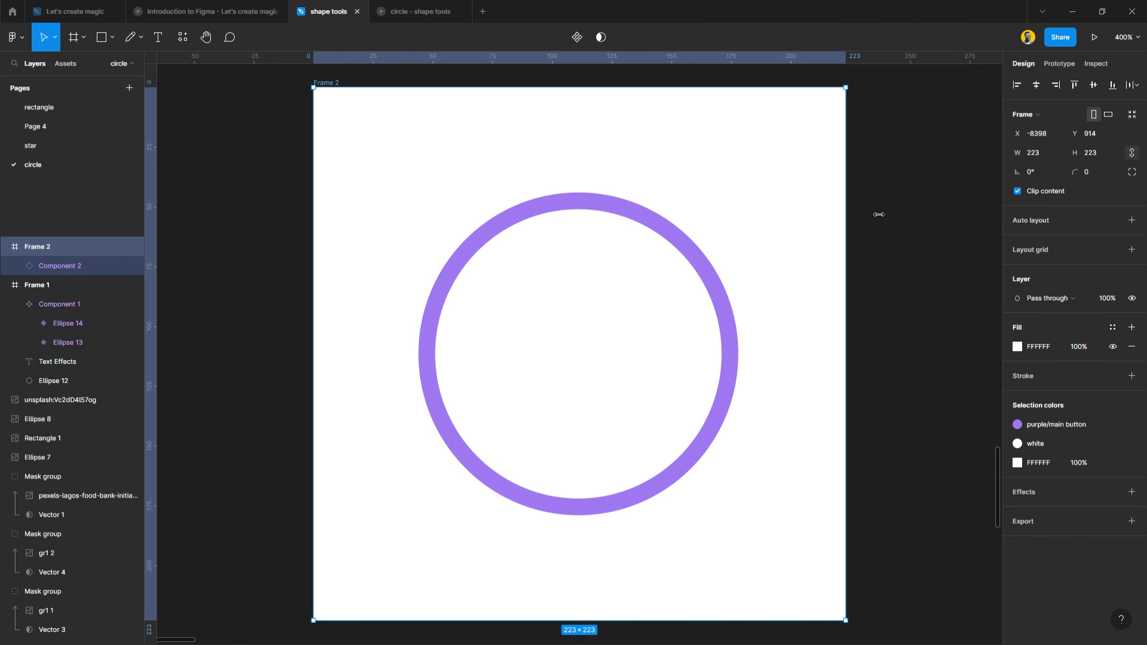
Set the prototype device to a custom size of 600 by 600.
{"action": "left_click", "coordinate": [1062, 62]}
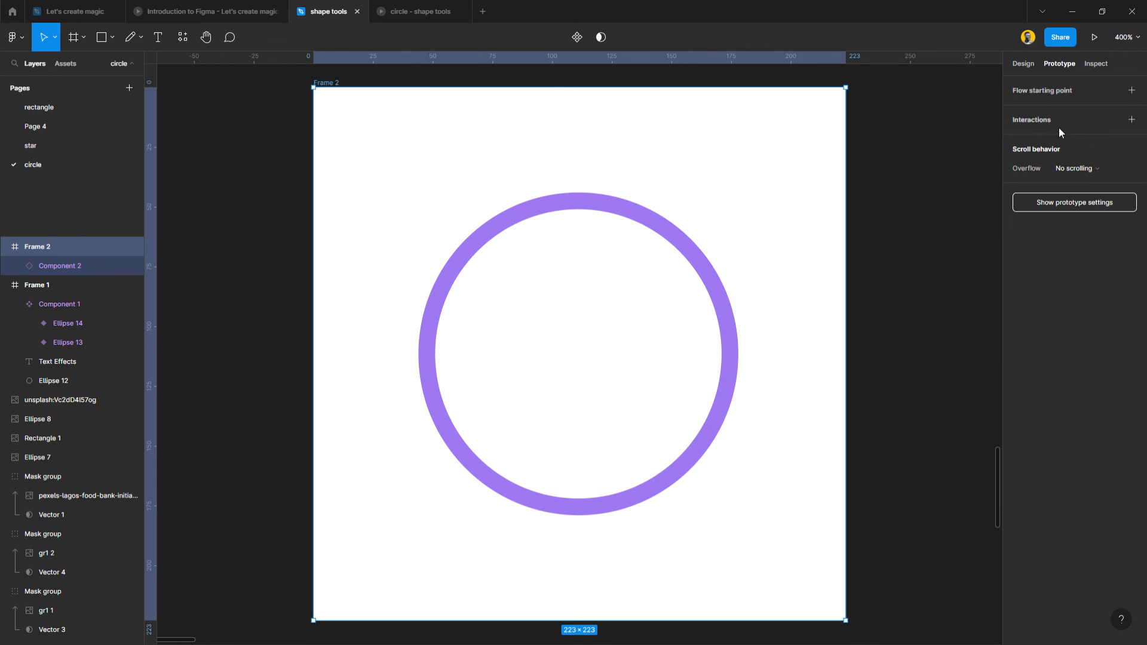
{"action": "left_click", "coordinate": [1064, 207]}
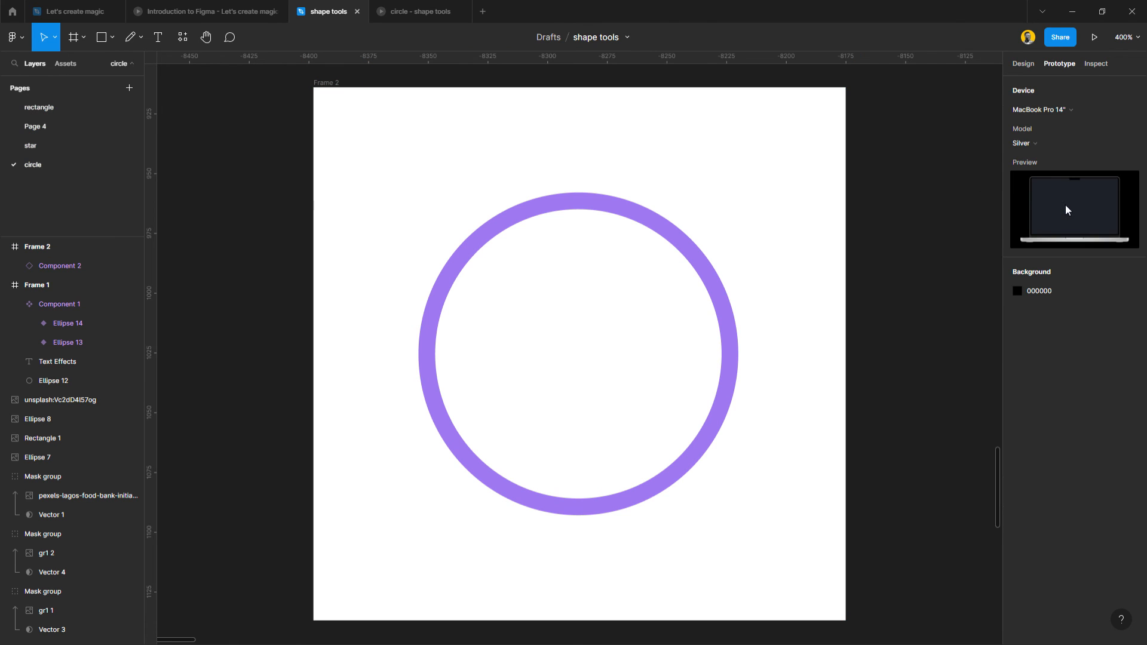
{"action": "left_click", "coordinate": [1036, 146]}
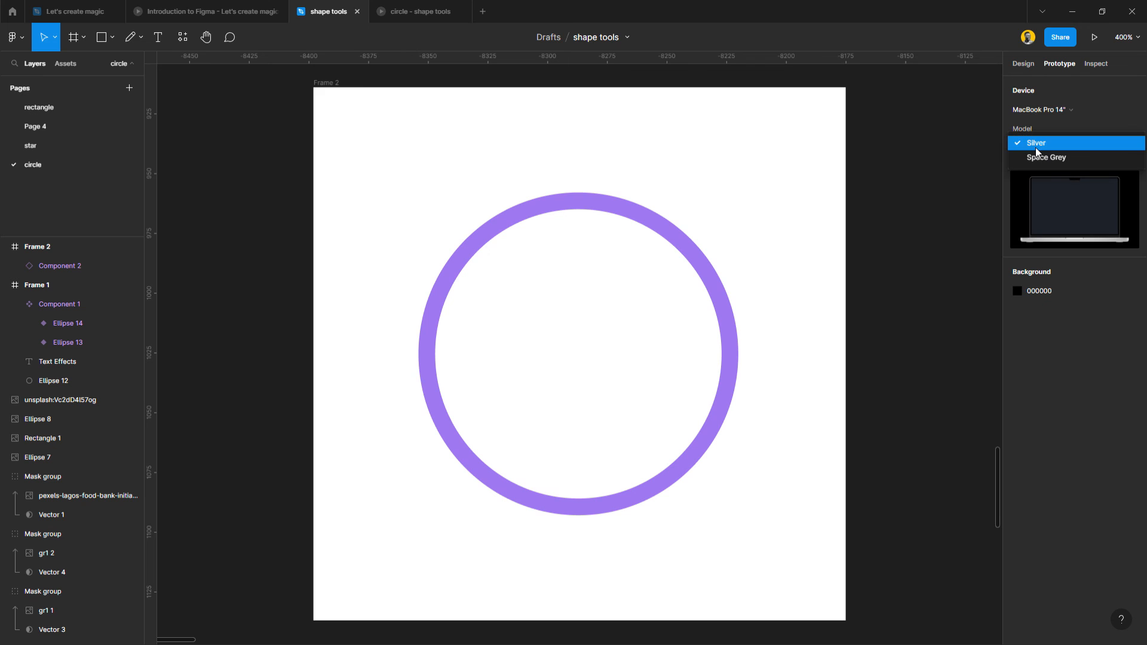
{"action": "left_click", "coordinate": [1035, 147]}
{"action": "left_click", "coordinate": [1042, 113]}
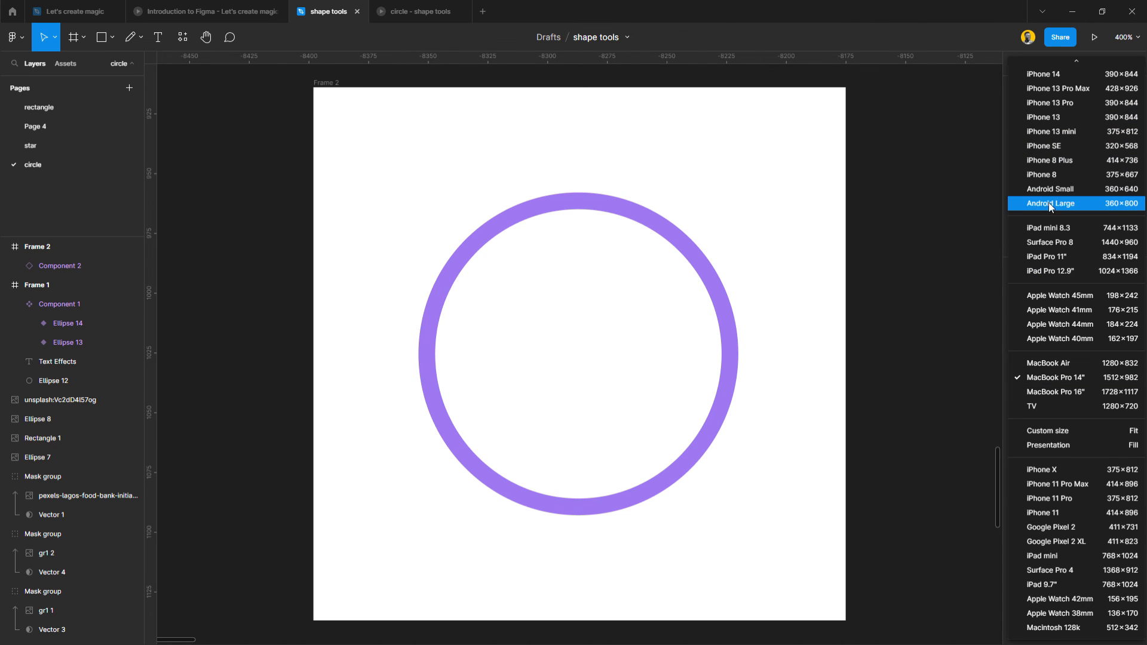
{"action": "left_click", "coordinate": [1061, 435]}
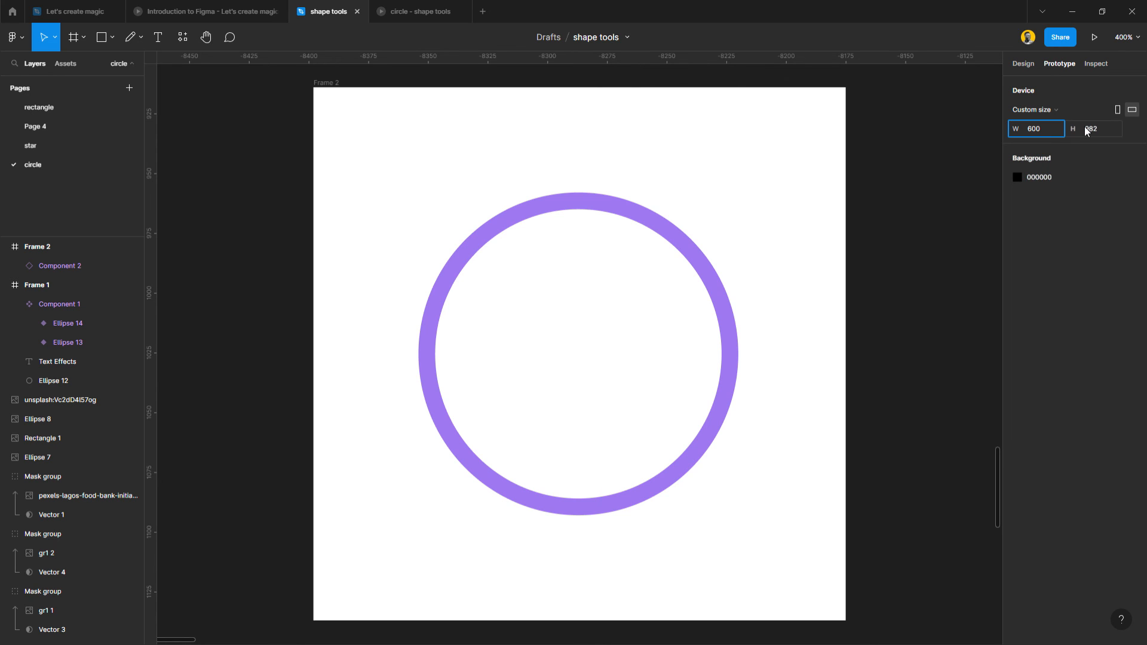
{"action": "left_click", "coordinate": [1099, 127]}
{"action": "type", "text": "6"}
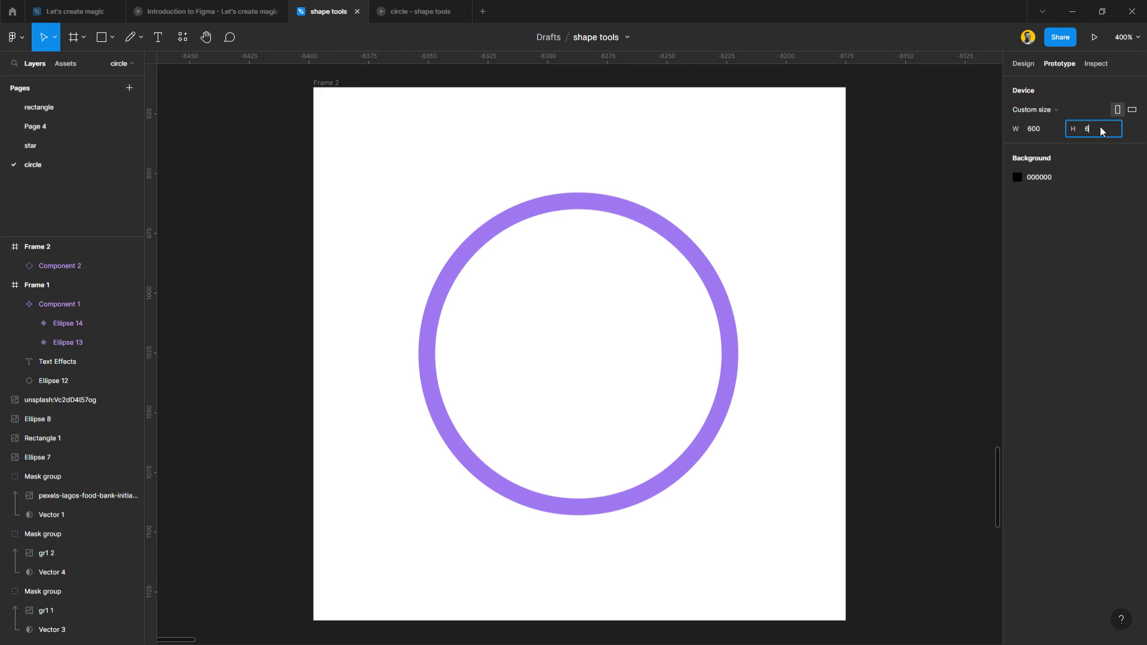
{"action": "type", "text": "00"}
{"action": "key", "text": "Return"}
Test the circle's hover effect in the prototype preview, and return to the Introduction to Figma presentation.
{"action": "left_click", "coordinate": [403, 12]}
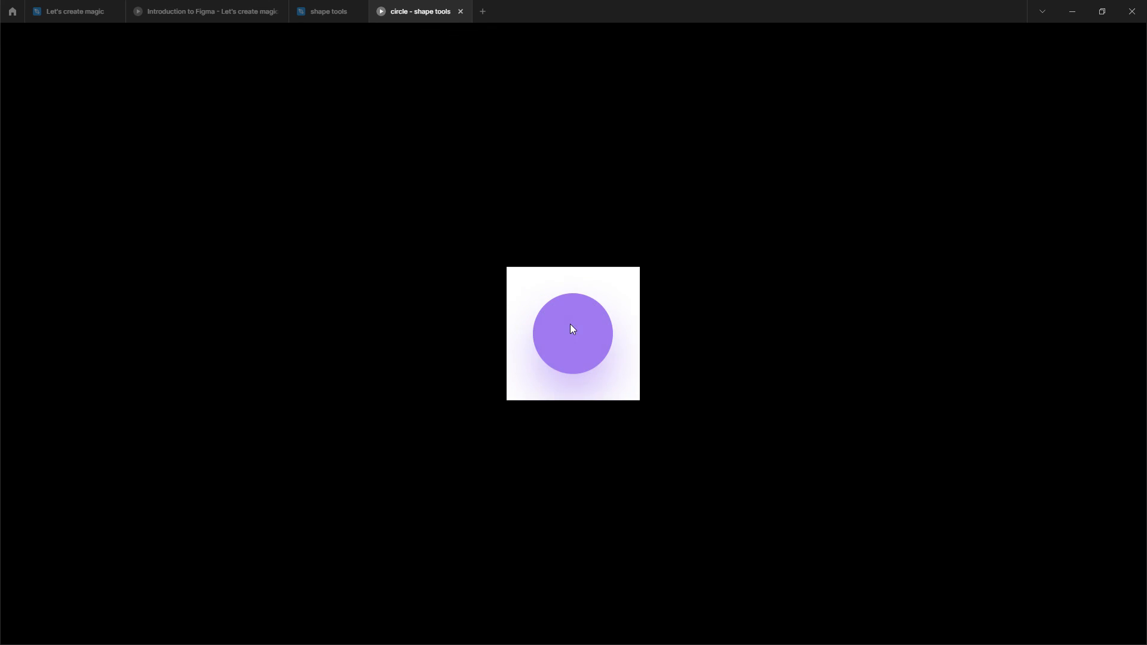
{"action": "left_click", "coordinate": [300, 16]}
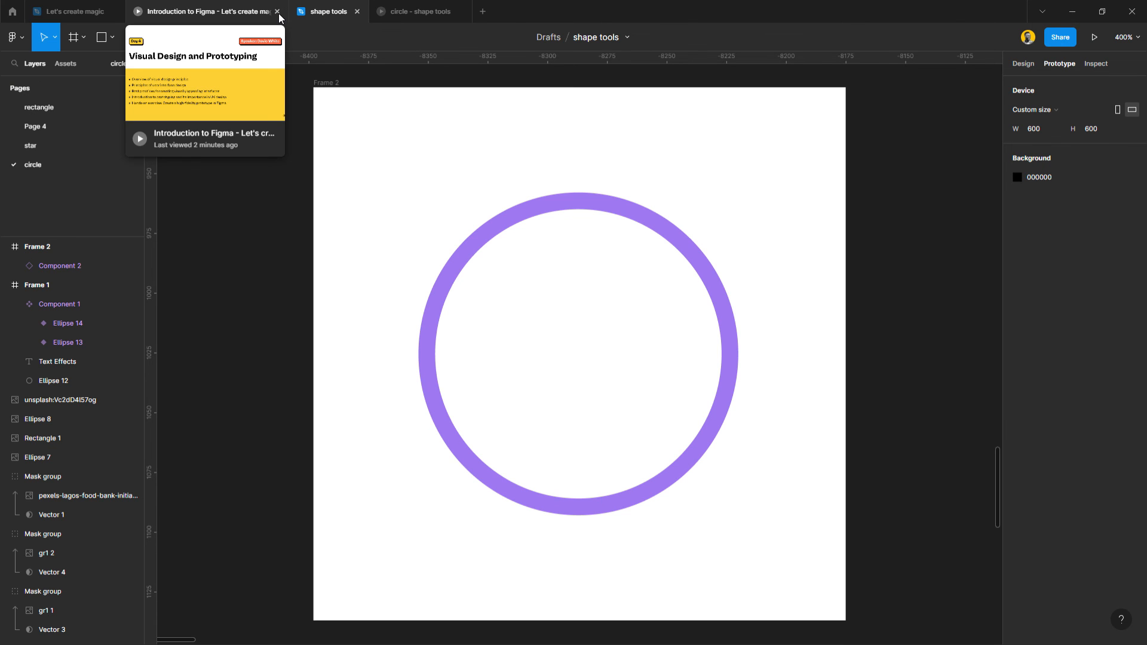
{"action": "left_click", "coordinate": [218, 10]}
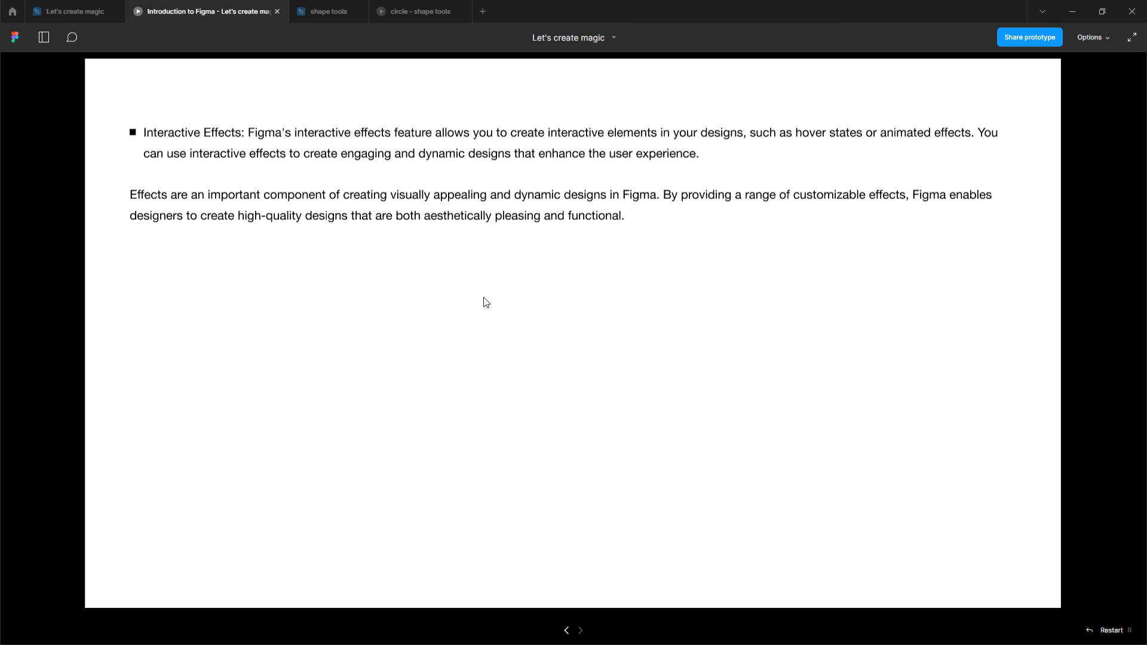